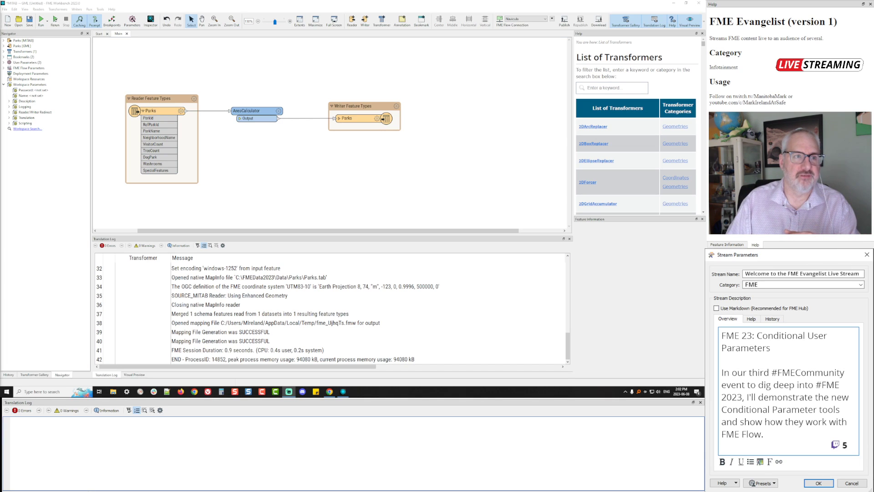
Preview the run prompts and toolbar customization options, closing both without changes
{"action": "left_click", "coordinate": [54, 20]}
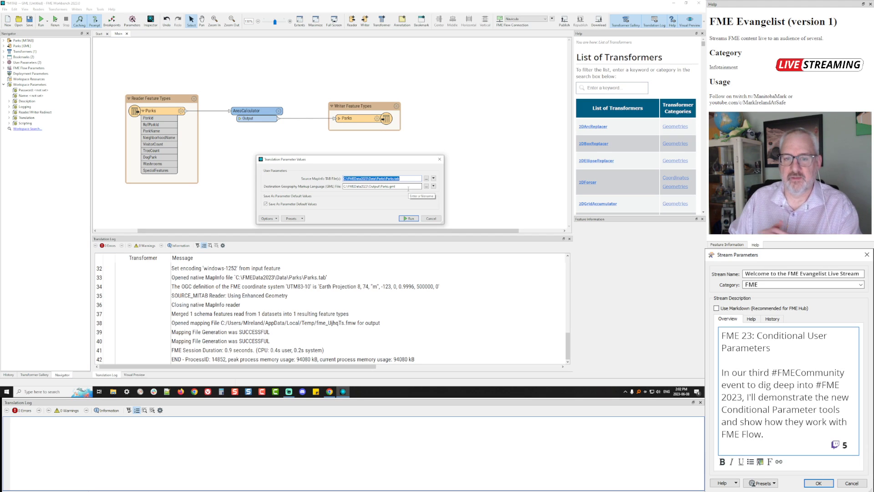
{"action": "left_click", "coordinate": [430, 218]}
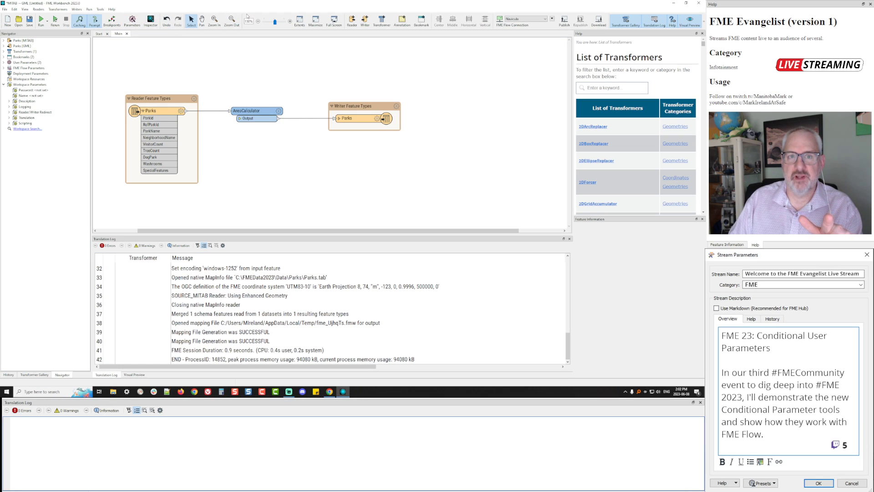
{"action": "right_click", "coordinate": [246, 16]}
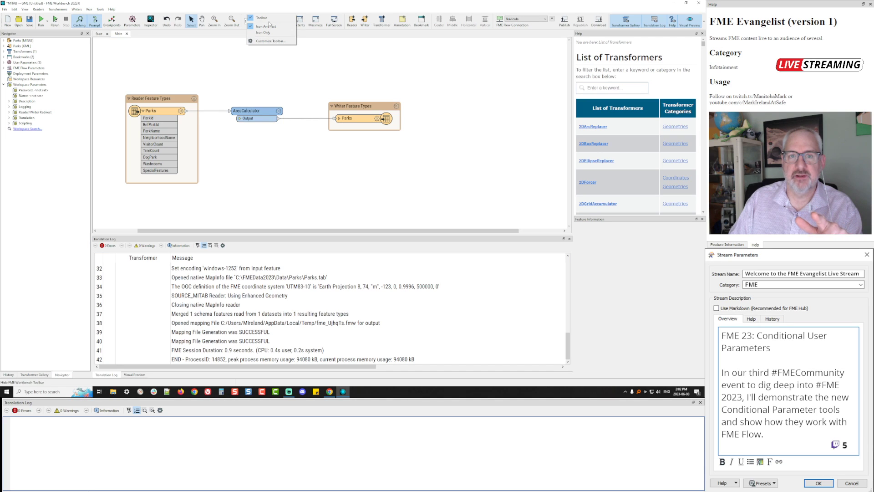
{"action": "left_click", "coordinate": [271, 41]}
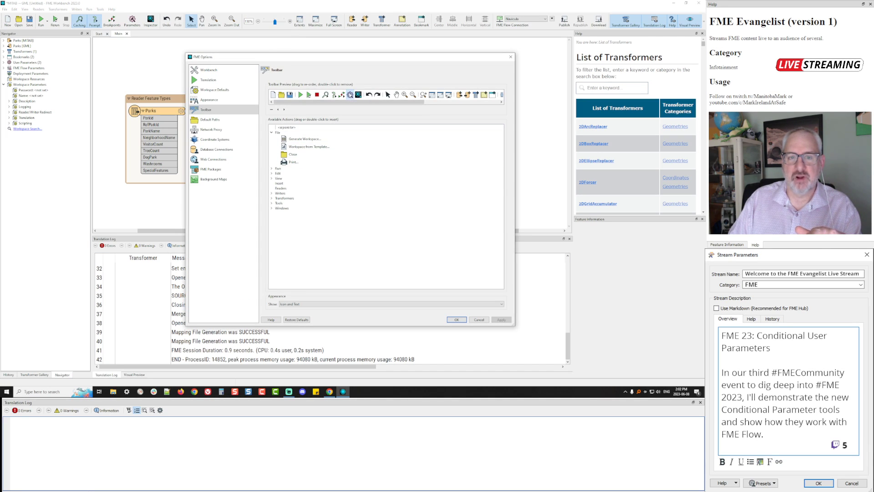
{"action": "left_click", "coordinate": [511, 56]}
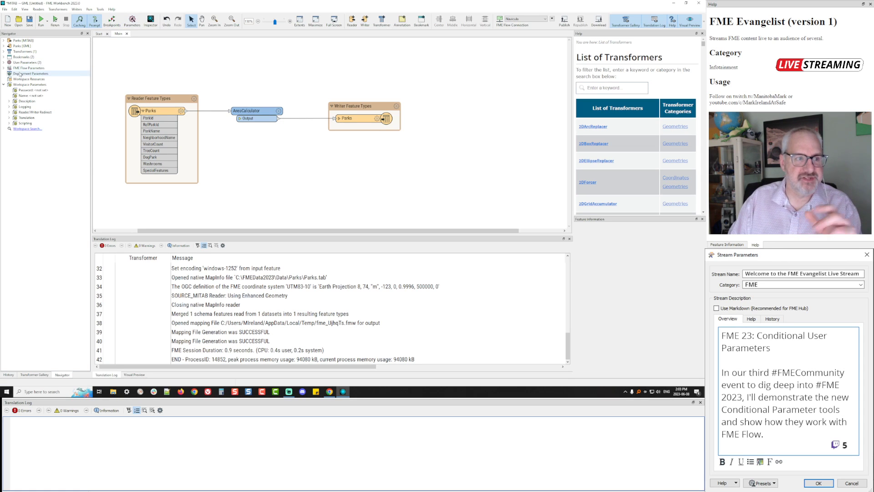
Review the user parameters window, resizing and repositioning it, then close it unchanged
{"action": "left_click", "coordinate": [136, 22]}
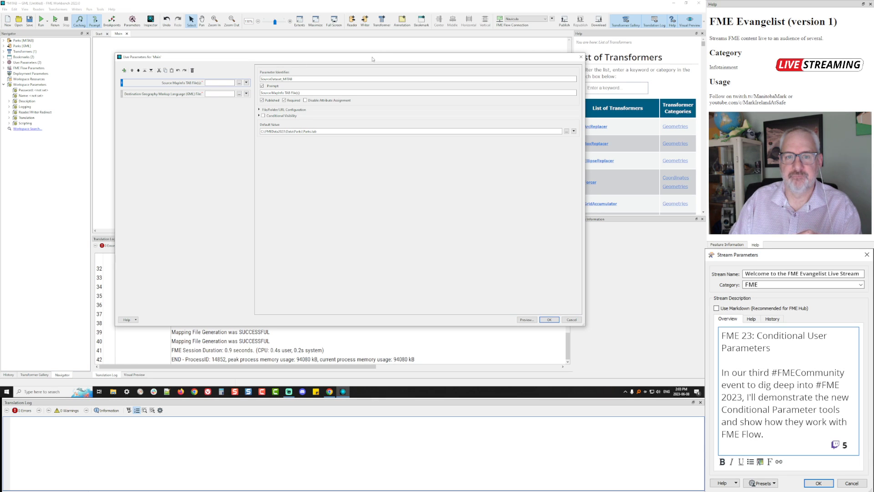
{"action": "left_click_drag", "start_coordinate": [372, 59], "coordinate": [352, 107]}
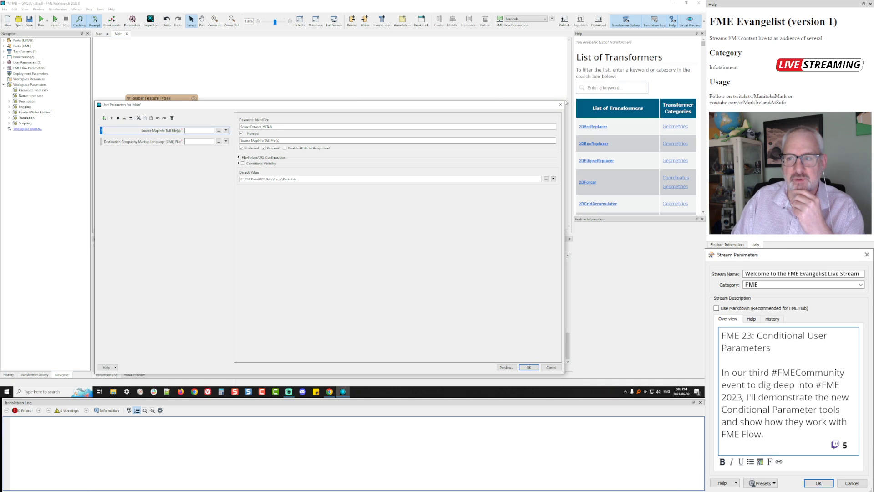
{"action": "left_click_drag", "start_coordinate": [566, 100], "coordinate": [486, 80]}
{"action": "left_click_drag", "start_coordinate": [410, 86], "coordinate": [415, 71]}
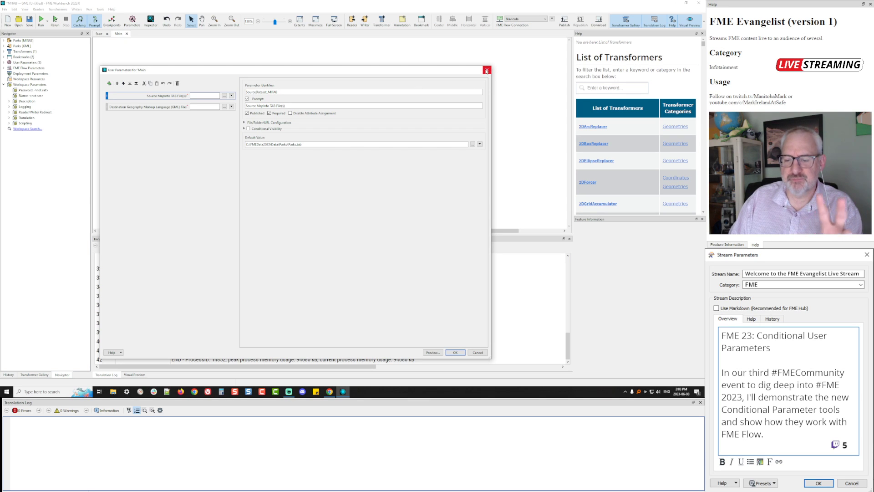
{"action": "left_click", "coordinate": [455, 353]}
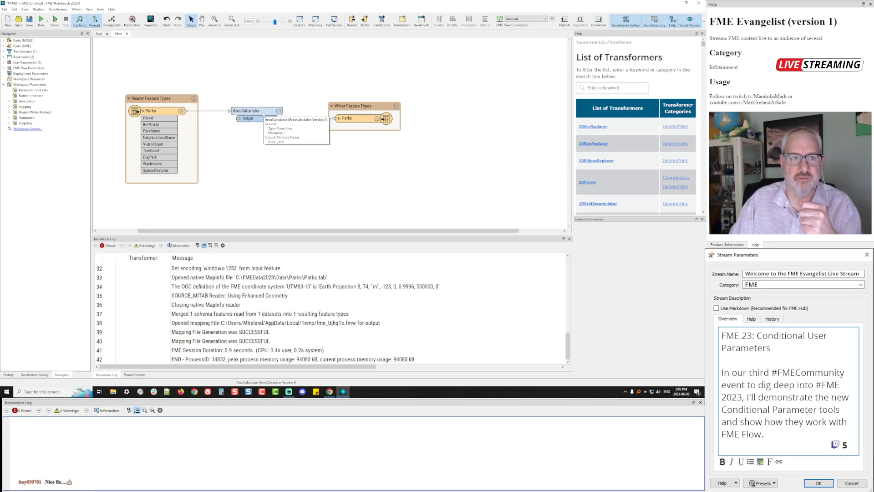
Add a Yes/No parameter named CalculateArea with prompt 'Calculate Area Yes/No' and save it
{"action": "left_click", "coordinate": [132, 20]}
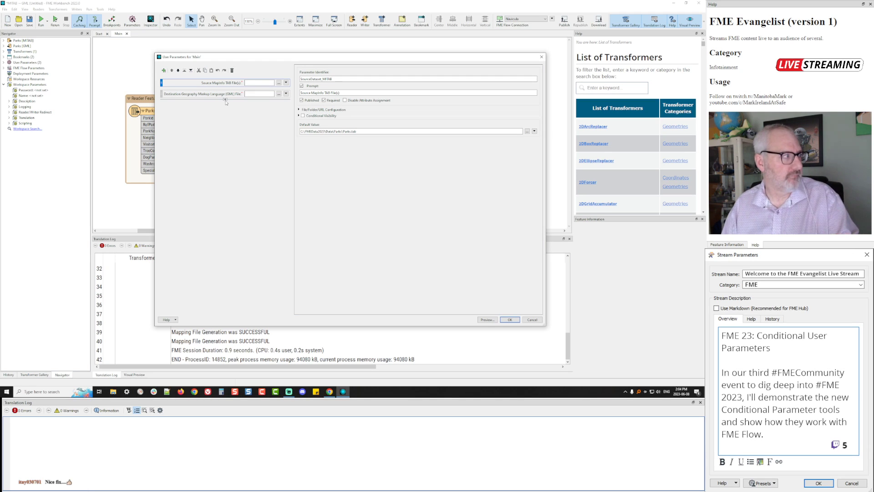
{"action": "right_click", "coordinate": [225, 102]}
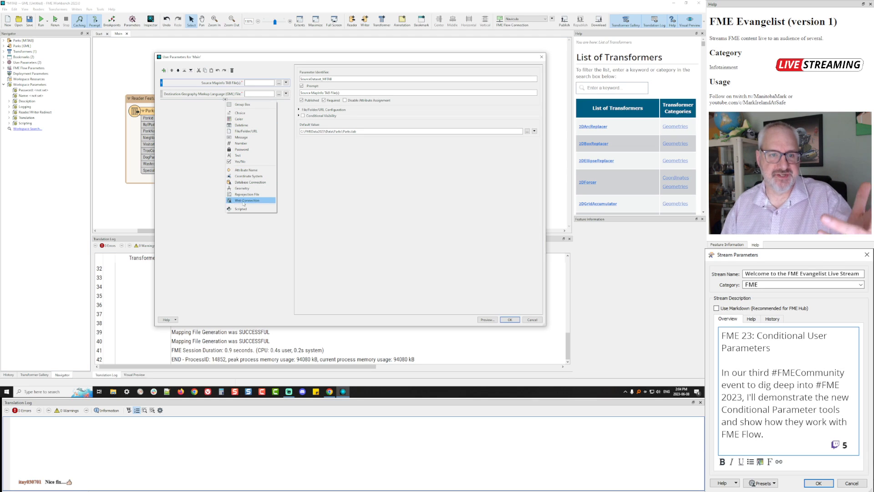
{"action": "left_click", "coordinate": [247, 162]}
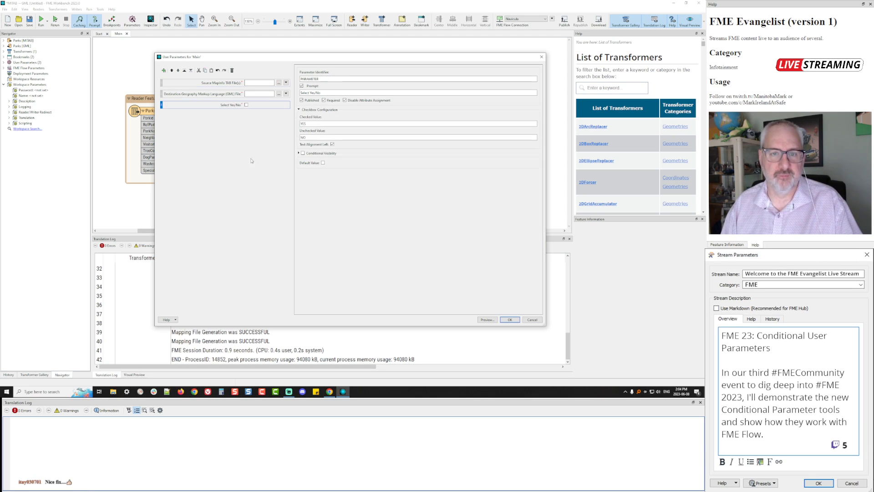
{"action": "double_click", "coordinate": [338, 79]}
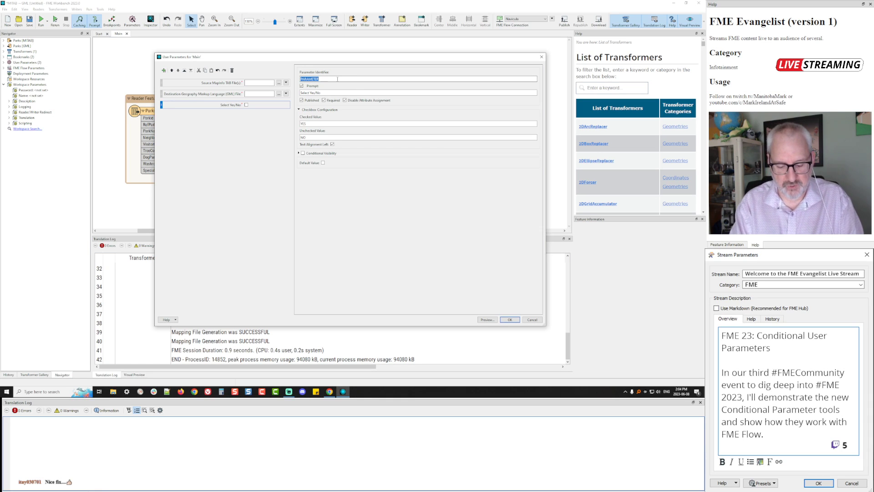
{"action": "type", "text": "culateArea"}
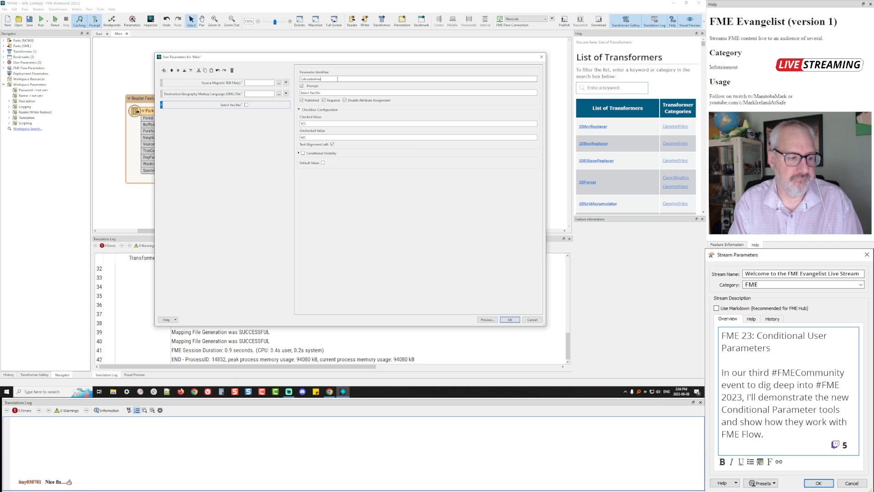
{"action": "key", "text": "Tab"}
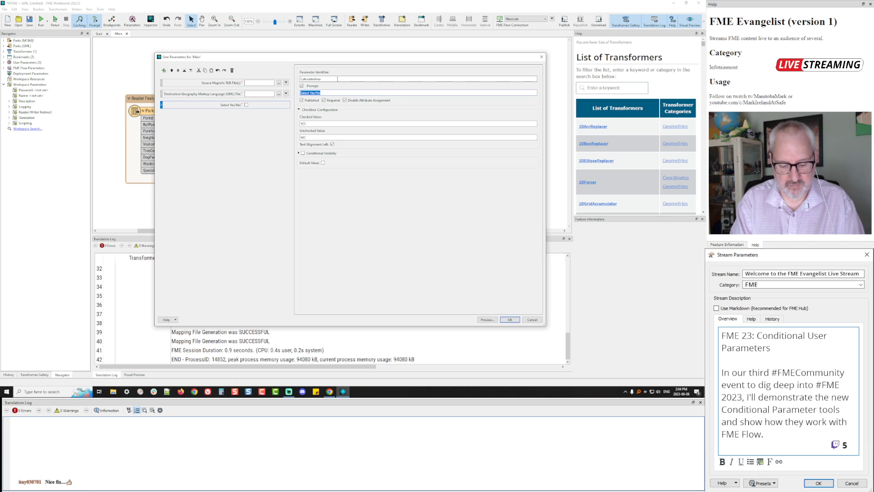
{"action": "key", "text": "Home"}
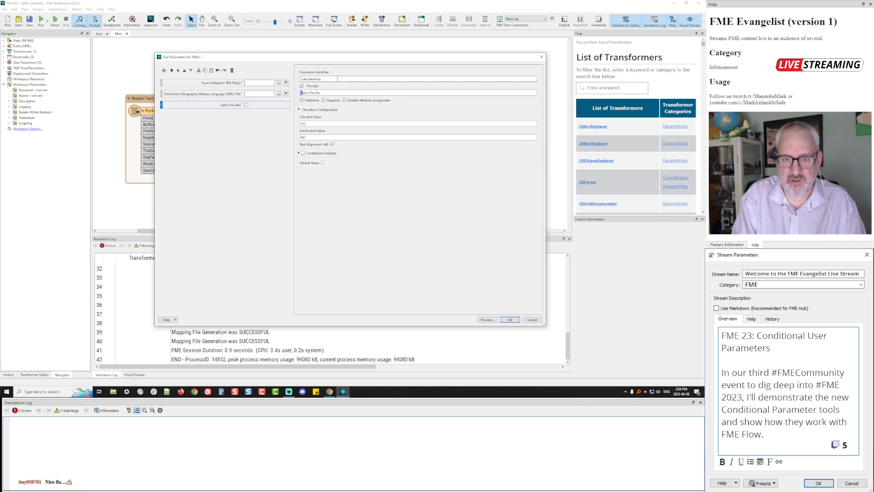
{"action": "type", "text": "Calculate"}
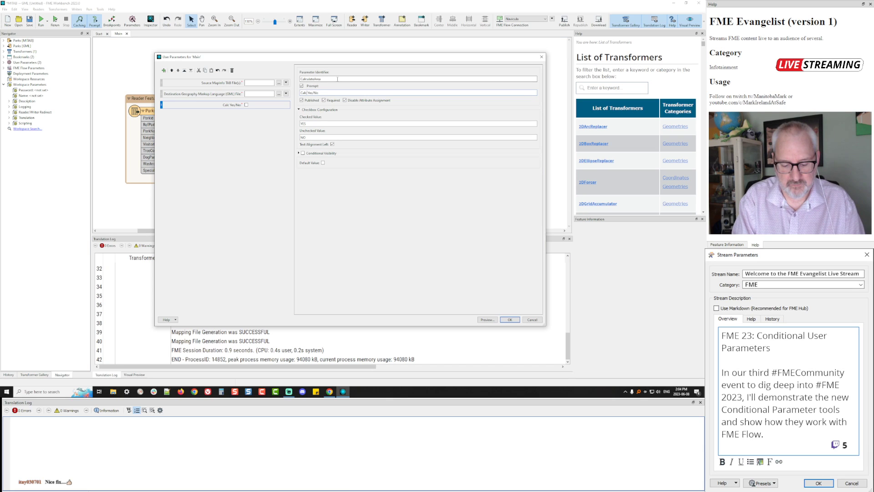
{"action": "type", "text": " Area"}
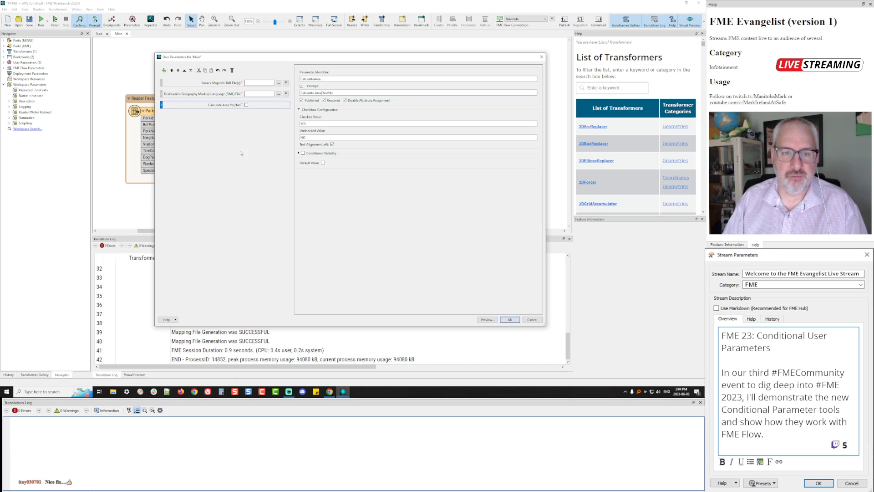
{"action": "mouse_move", "coordinate": [218, 112]}
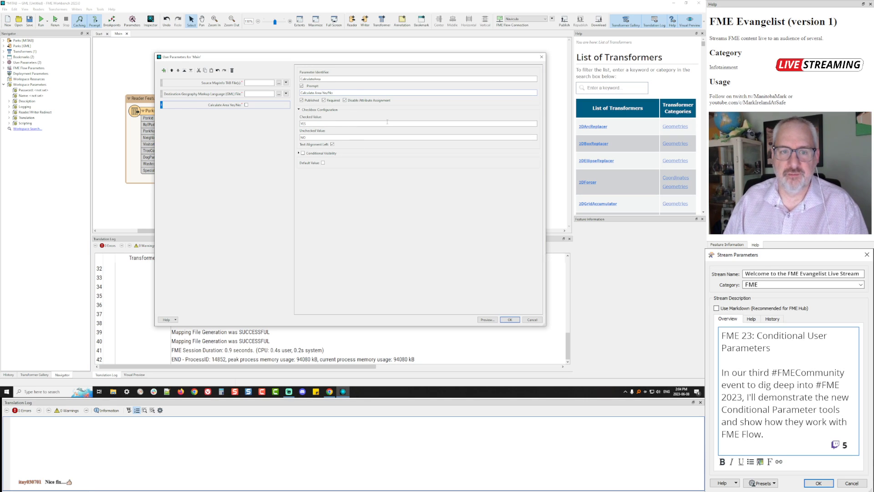
{"action": "left_click", "coordinate": [509, 320]}
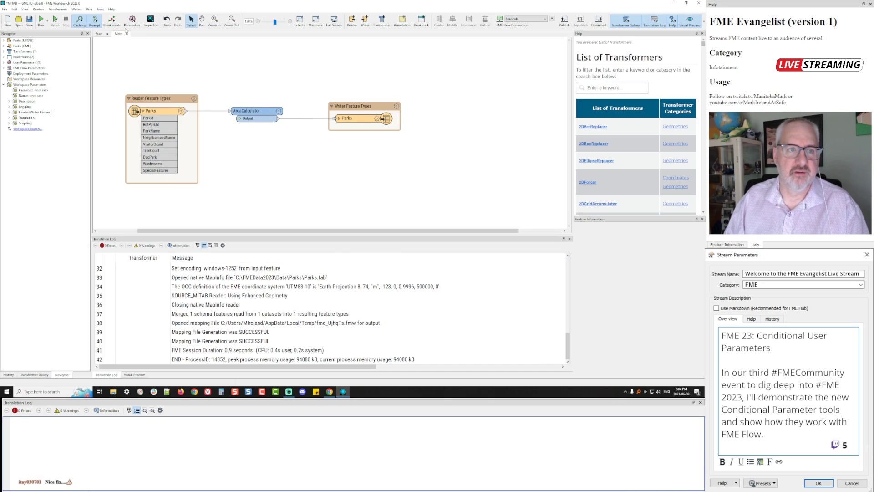
Rerun to try the new Calculate Area checkbox prompt, then cancel without running
{"action": "left_click", "coordinate": [55, 20]}
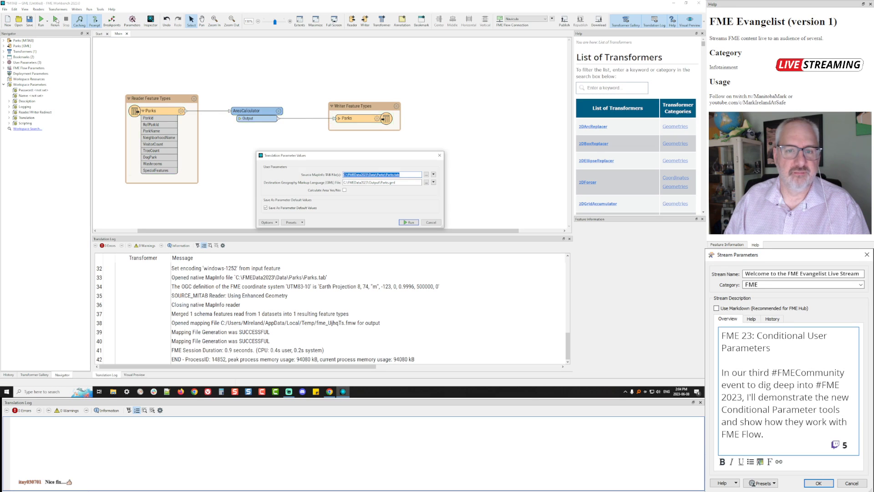
{"action": "left_click", "coordinate": [344, 190]}
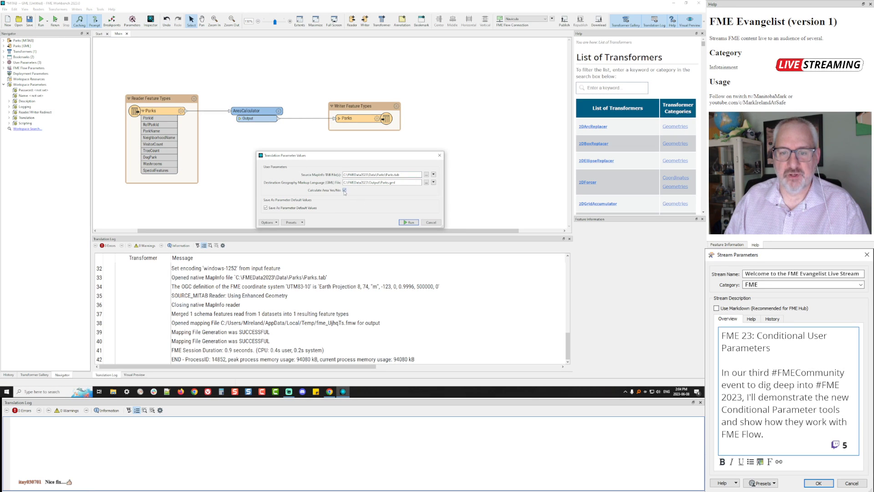
{"action": "left_click", "coordinate": [431, 222]}
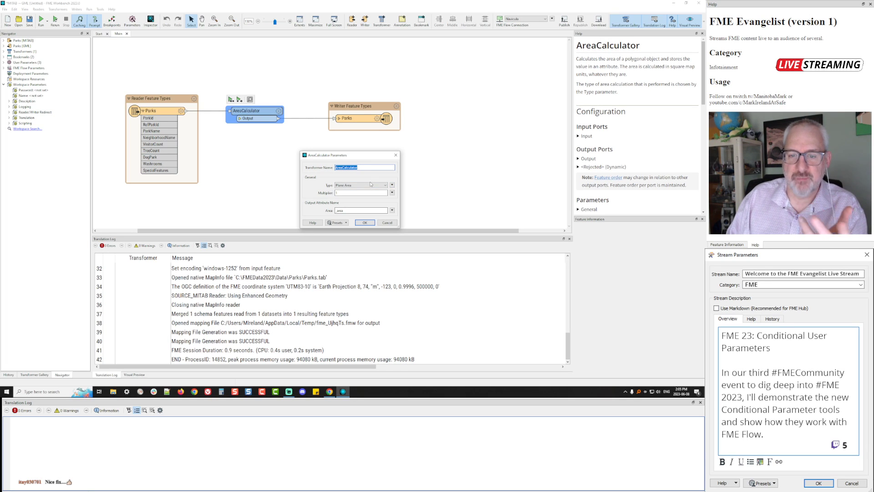
Keep Plane Area as AreaCalculator Type and link it to a new 'Type of Area Calculation' user parameter
{"action": "left_click", "coordinate": [383, 185]}
{"action": "left_click", "coordinate": [370, 187]}
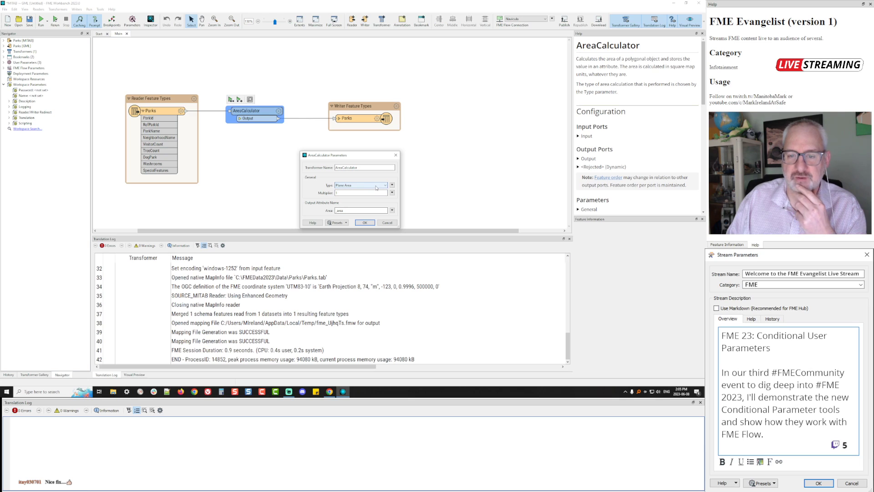
{"action": "left_click", "coordinate": [391, 186]}
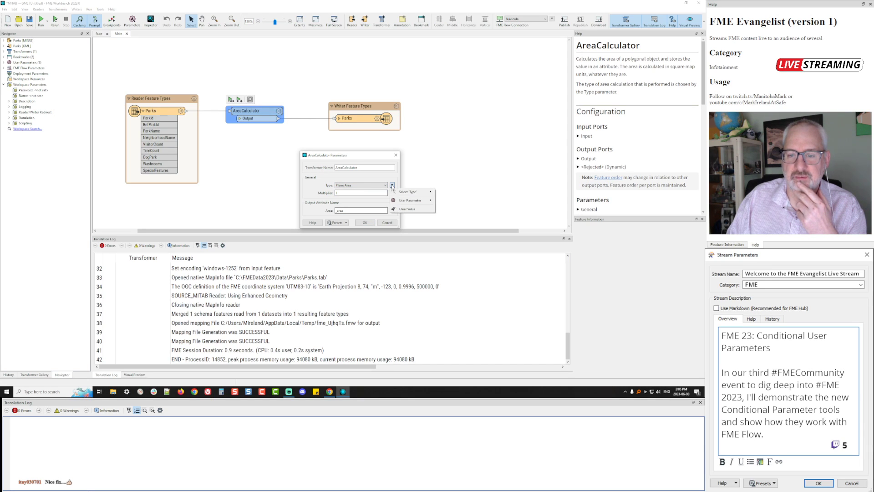
{"action": "mouse_move", "coordinate": [408, 205]}
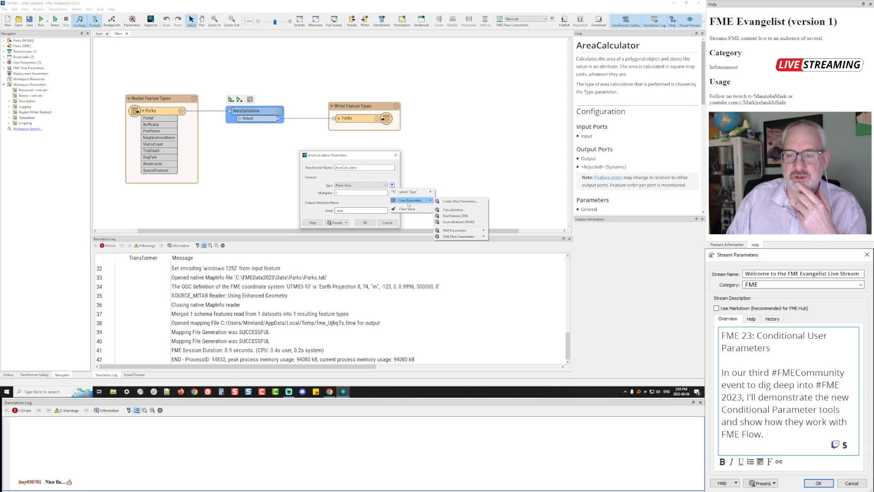
{"action": "left_click", "coordinate": [452, 201]}
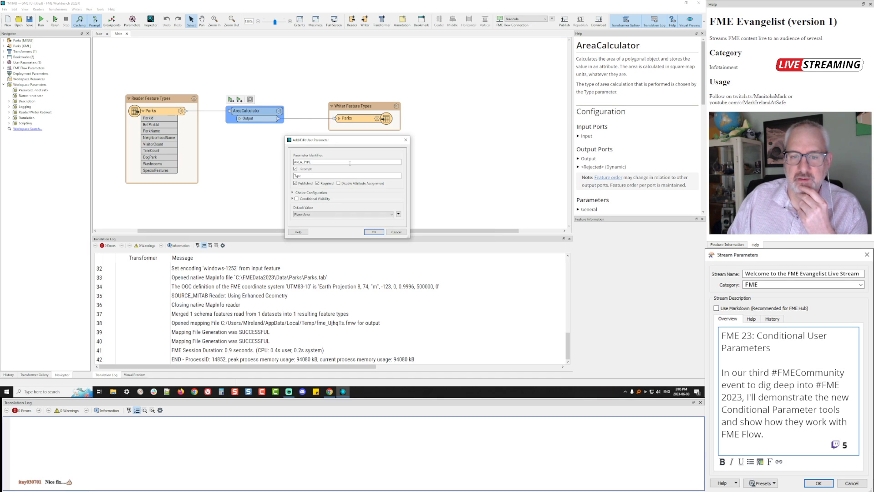
{"action": "double_click", "coordinate": [309, 176]}
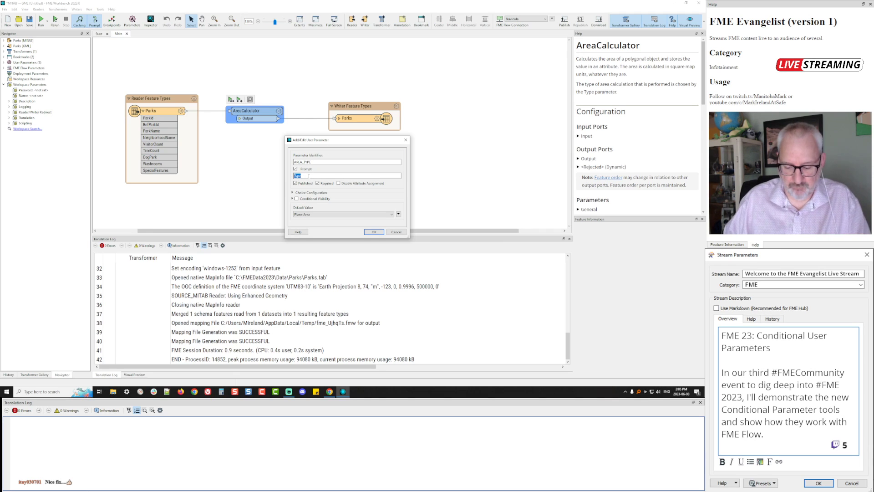
{"action": "key", "text": "End"}
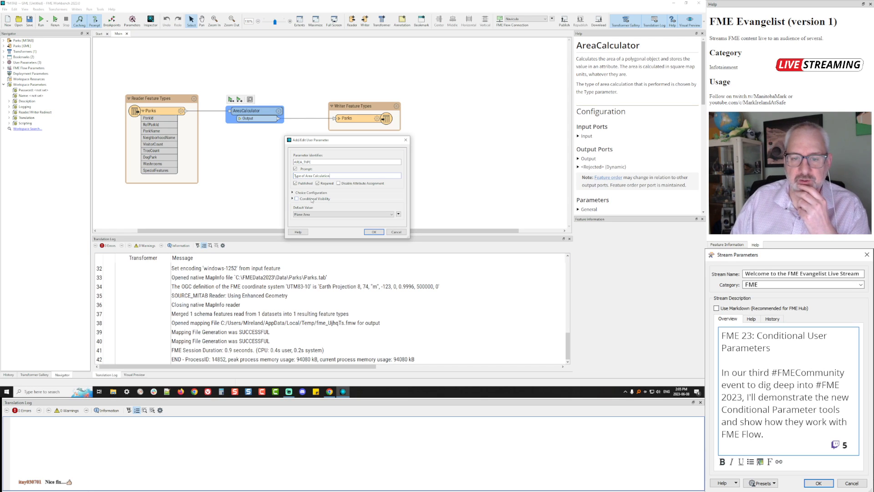
Enable Type of Area Calculation only when CalculateArea is ticked, and confirm the AreaCalculator changes
{"action": "left_click", "coordinate": [296, 198]}
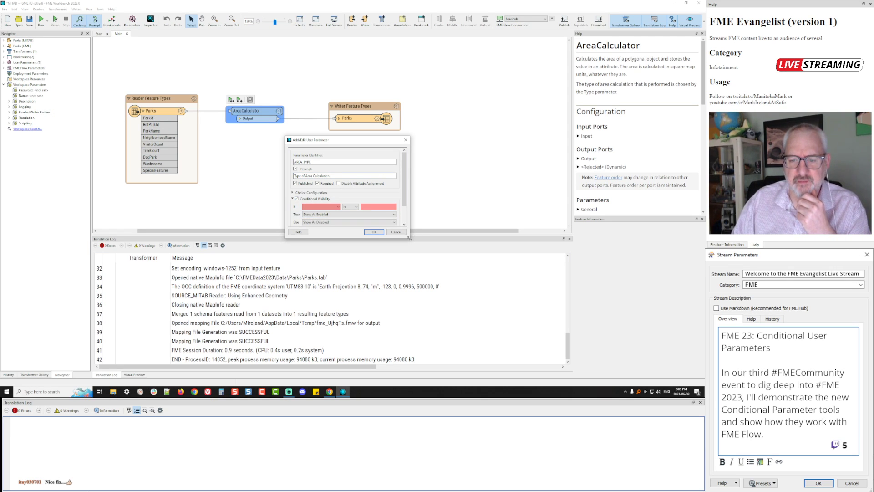
{"action": "left_click_drag", "start_coordinate": [409, 239], "coordinate": [425, 276]}
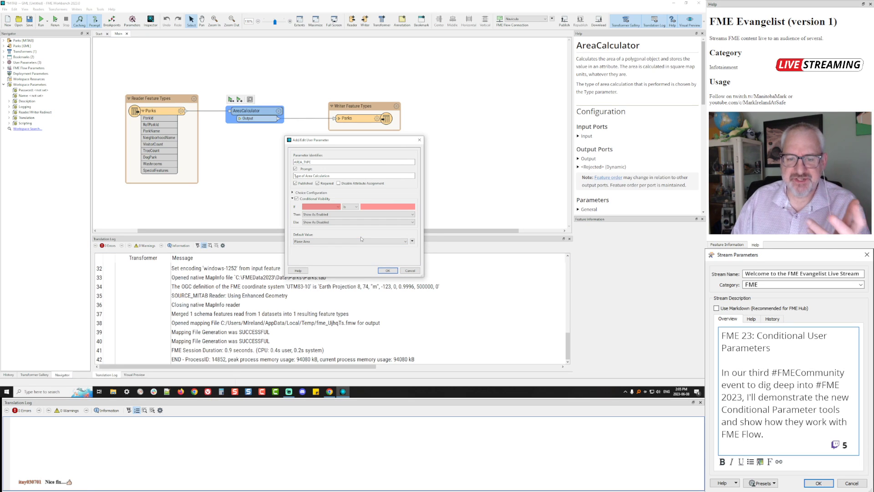
{"action": "left_click", "coordinate": [334, 208]}
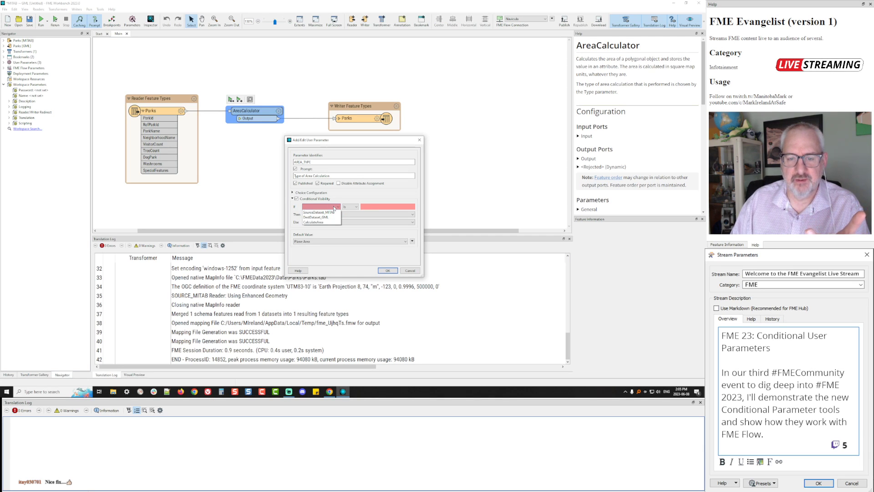
{"action": "left_click", "coordinate": [317, 222]}
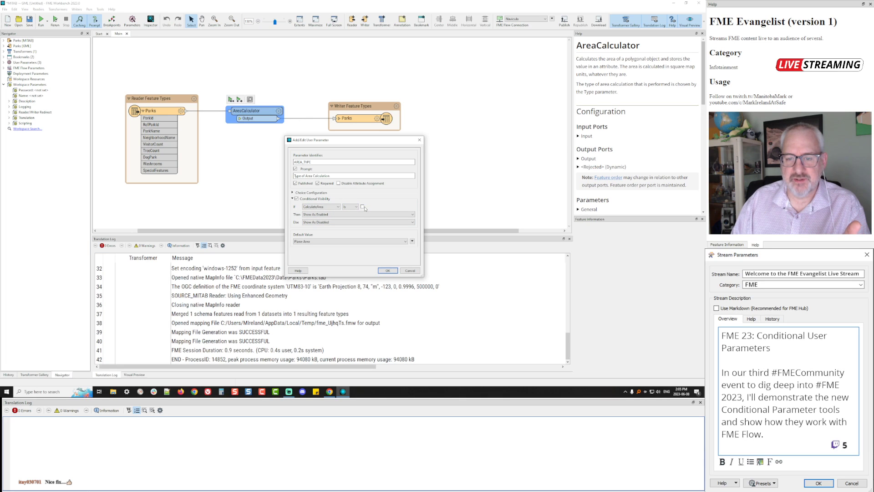
{"action": "left_click", "coordinate": [362, 207]}
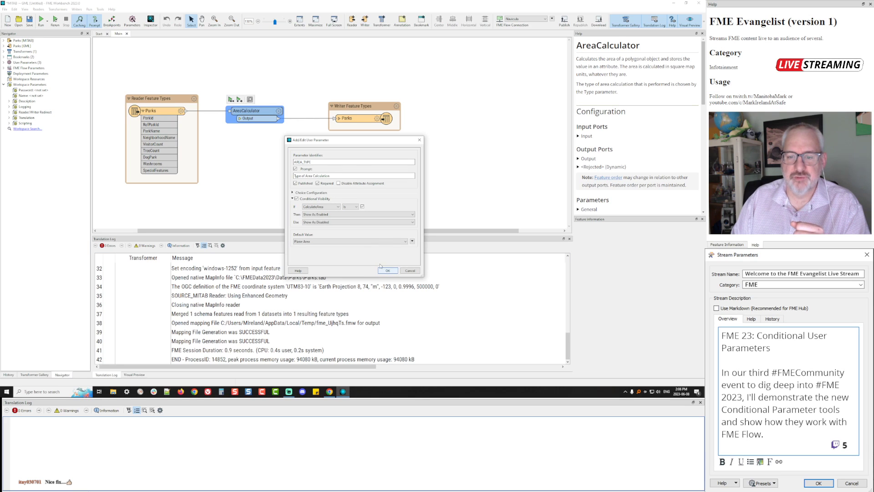
{"action": "left_click", "coordinate": [388, 271]}
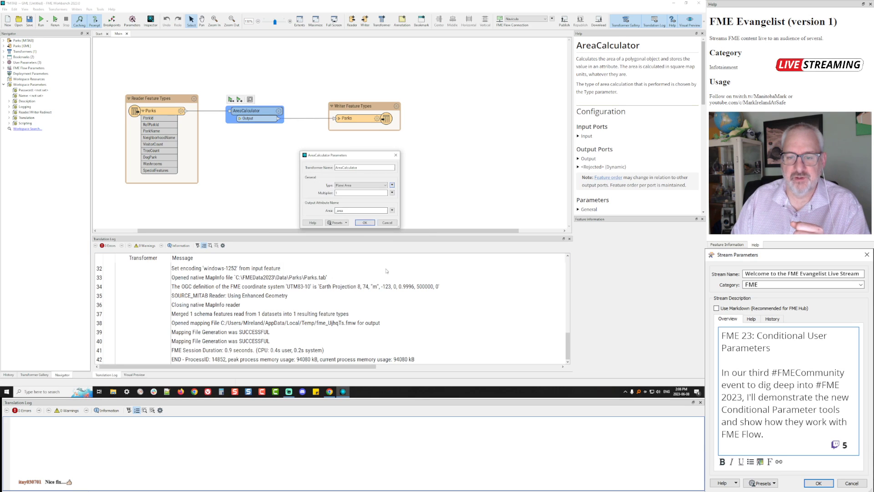
{"action": "left_click", "coordinate": [364, 222]}
In the run prompt, pick Sloped Area and toggle Calculate Area to see the type grey out, then cancel
{"action": "left_click", "coordinate": [58, 19]}
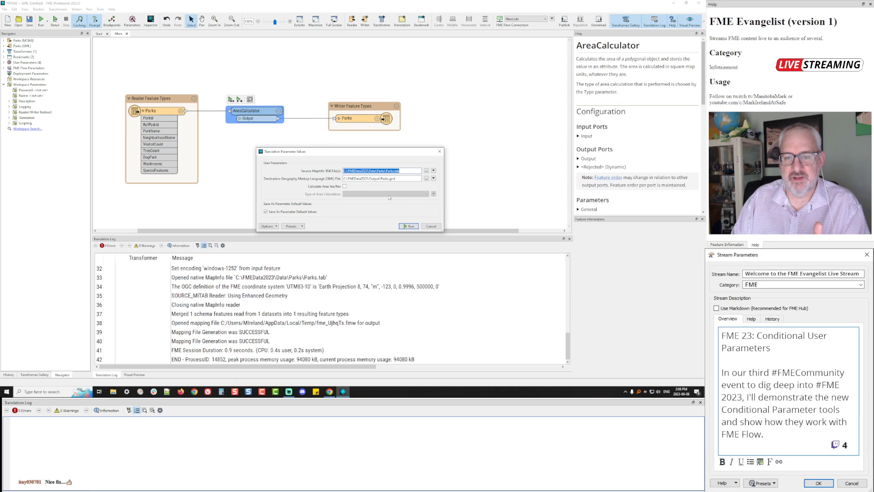
{"action": "left_click", "coordinate": [344, 186]}
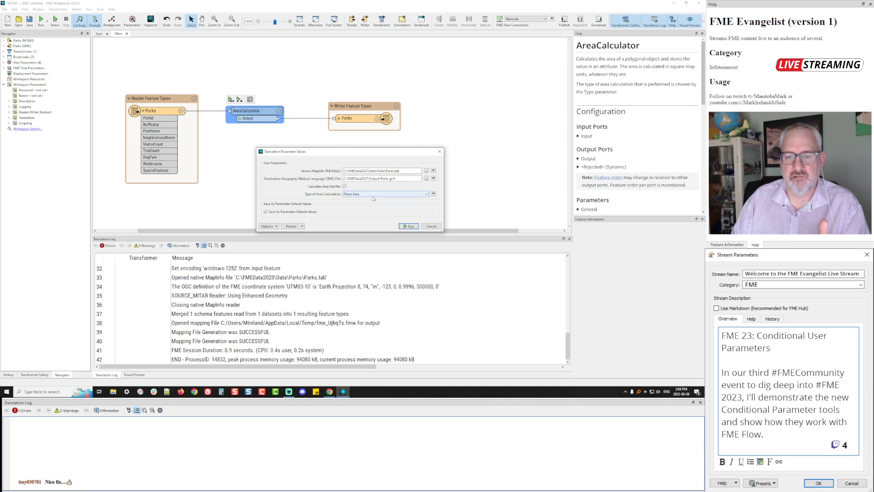
{"action": "left_click", "coordinate": [366, 194]}
{"action": "left_click", "coordinate": [372, 205]}
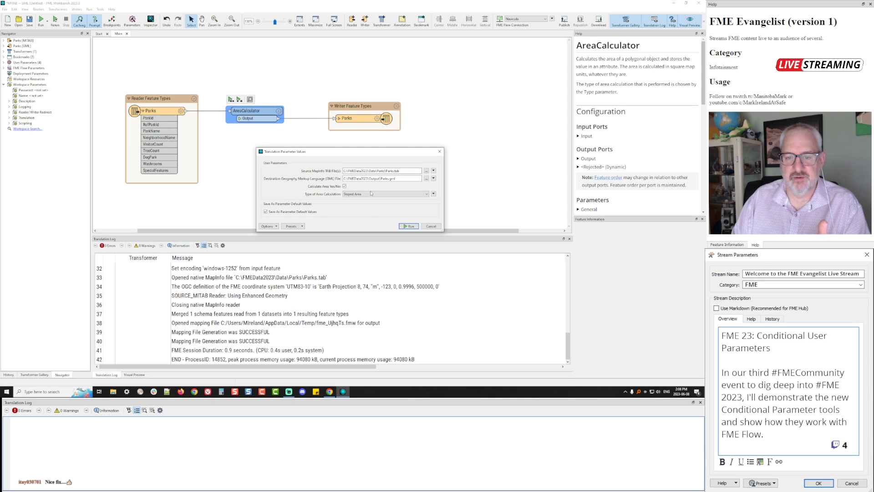
{"action": "left_click", "coordinate": [345, 186]}
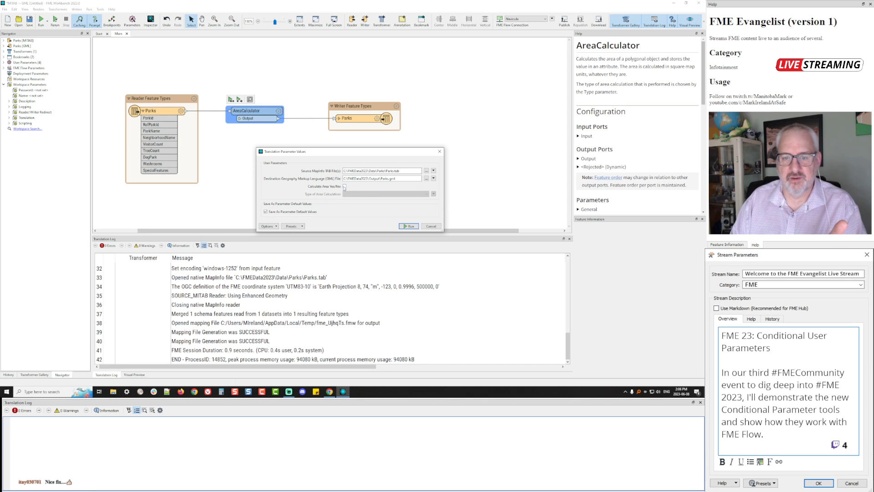
{"action": "left_click", "coordinate": [345, 187]}
{"action": "left_click", "coordinate": [368, 194]}
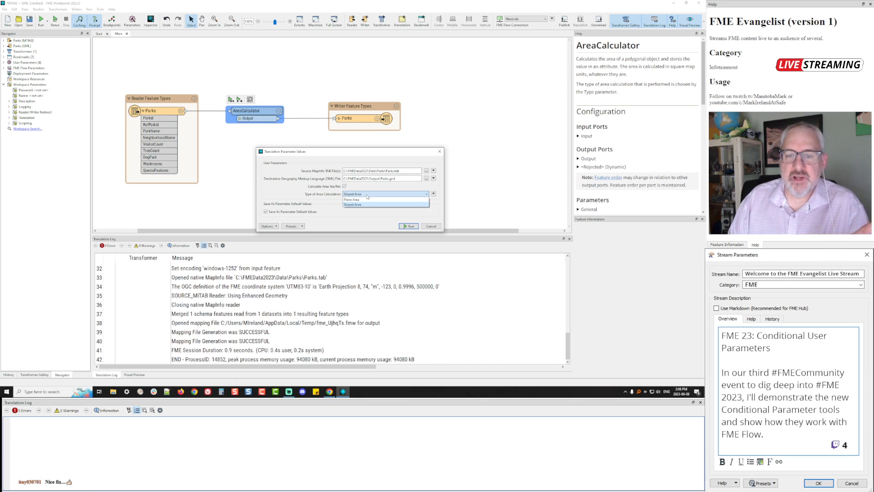
{"action": "left_click", "coordinate": [367, 195]}
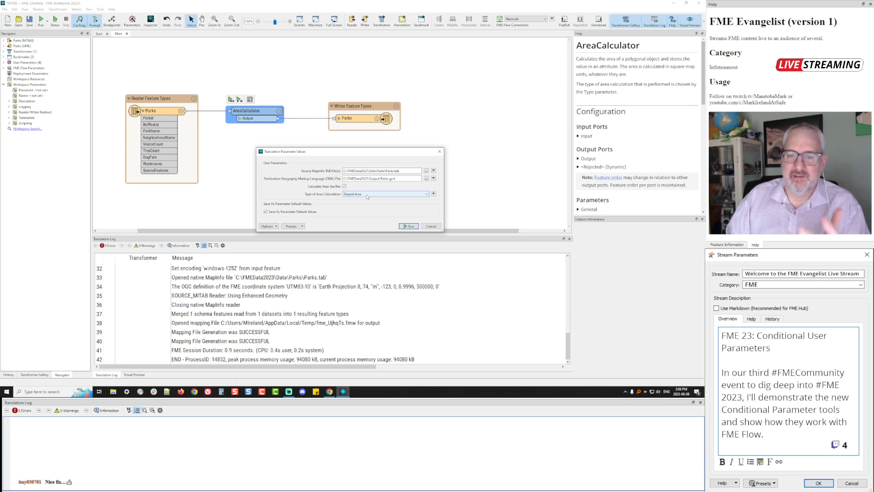
{"action": "left_click", "coordinate": [367, 196]}
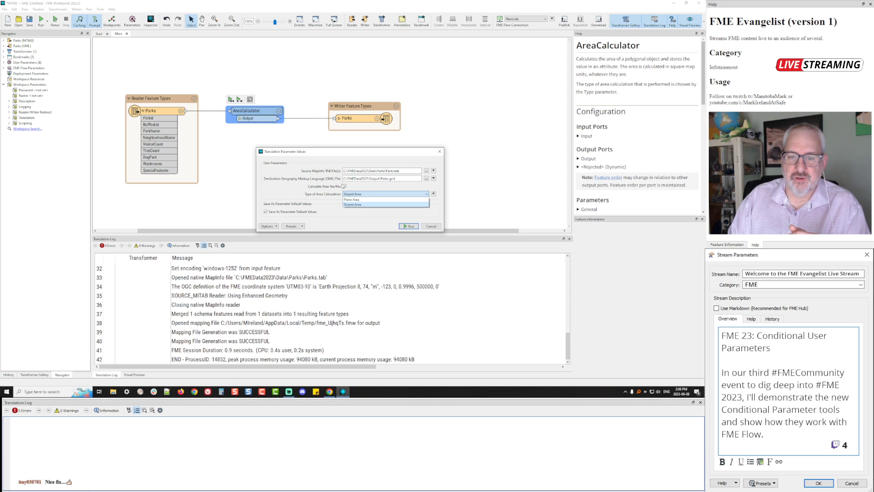
{"action": "left_click", "coordinate": [344, 187]}
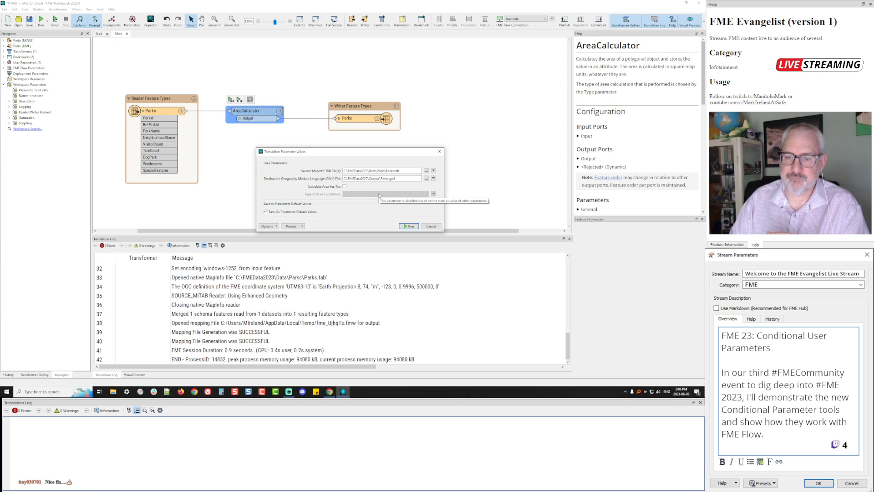
{"action": "left_click", "coordinate": [431, 226]}
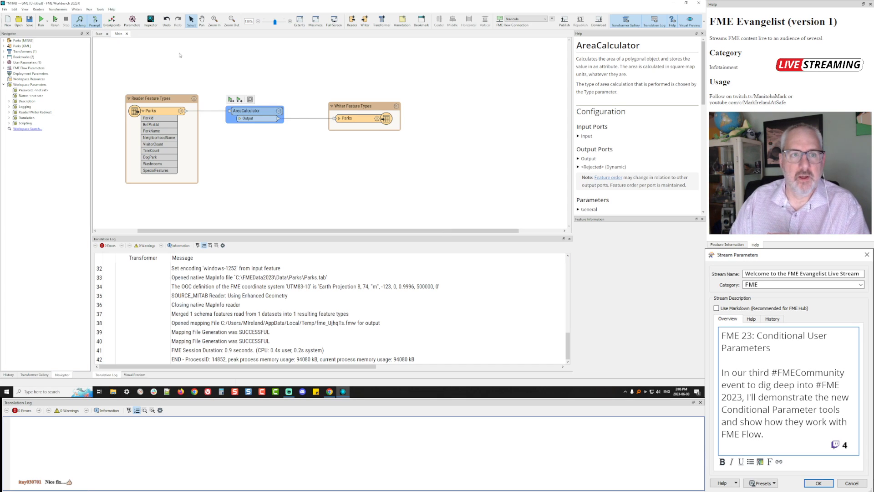
Hide Type of Area Calculation when CalculateArea is unticked, save, and rerun the workspace
{"action": "left_click", "coordinate": [132, 21]}
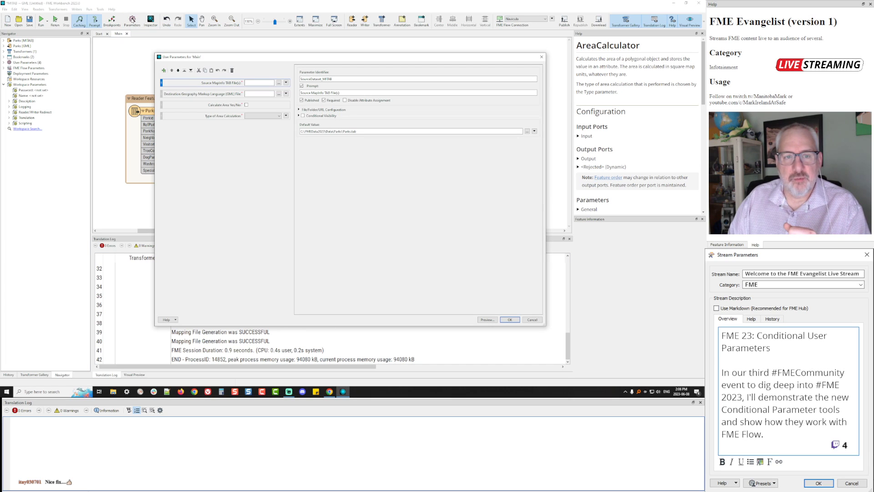
{"action": "left_click", "coordinate": [213, 118]}
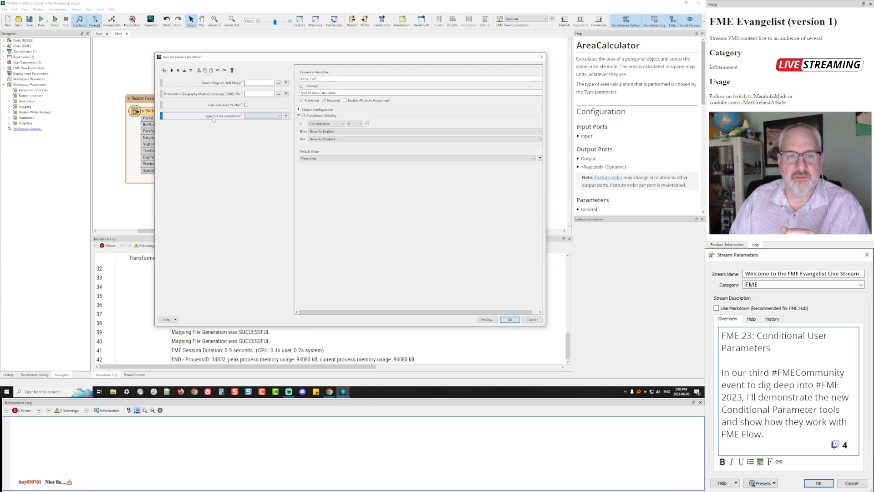
{"action": "left_click", "coordinate": [380, 131]}
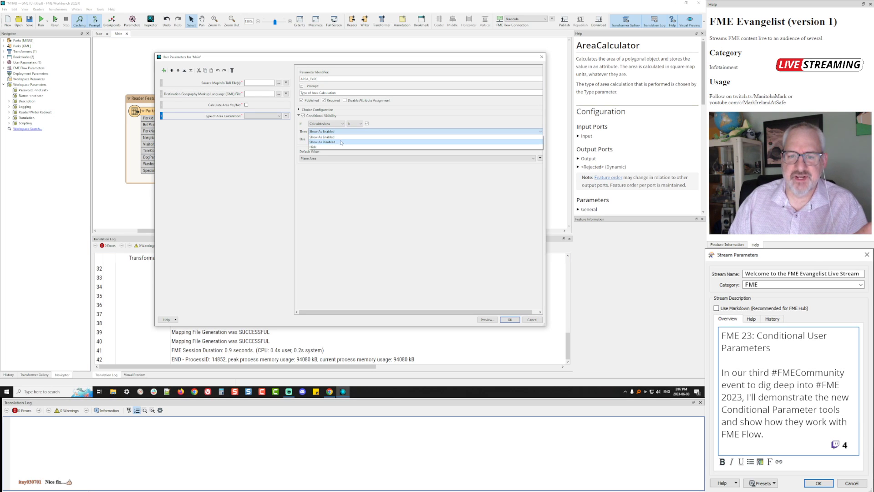
{"action": "left_click", "coordinate": [390, 211]}
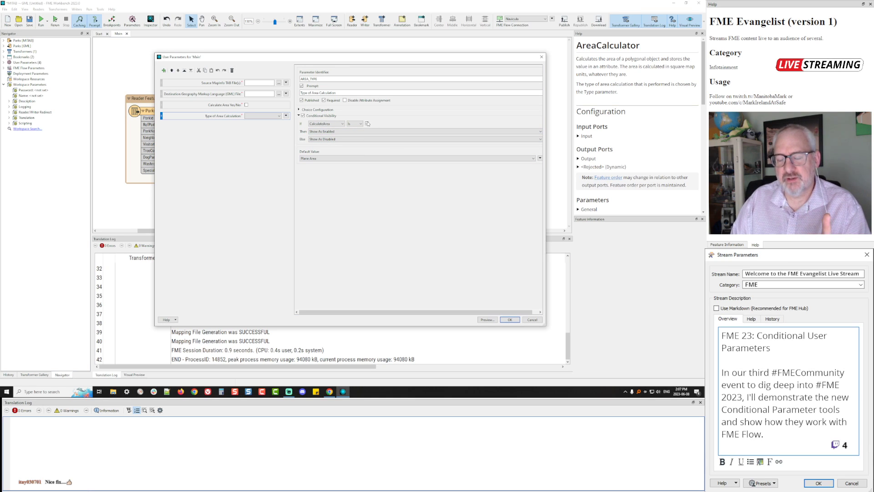
{"action": "left_click", "coordinate": [350, 139]}
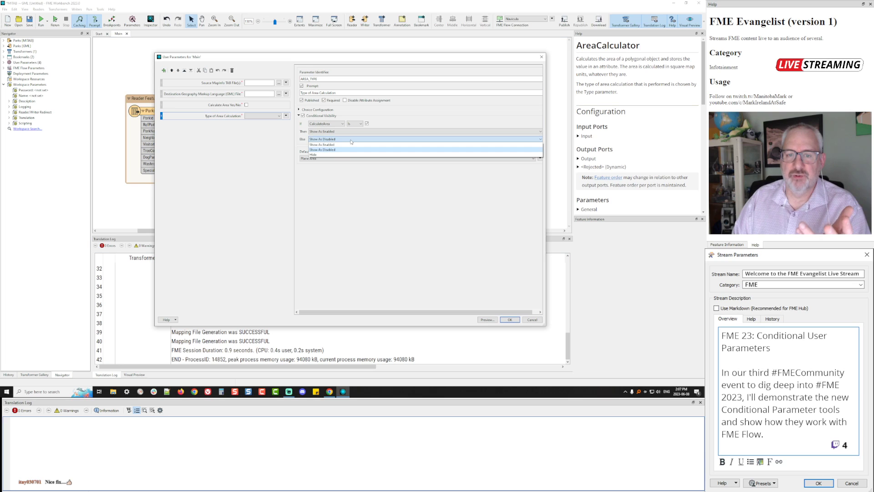
{"action": "left_click", "coordinate": [332, 155]}
{"action": "left_click", "coordinate": [509, 320]}
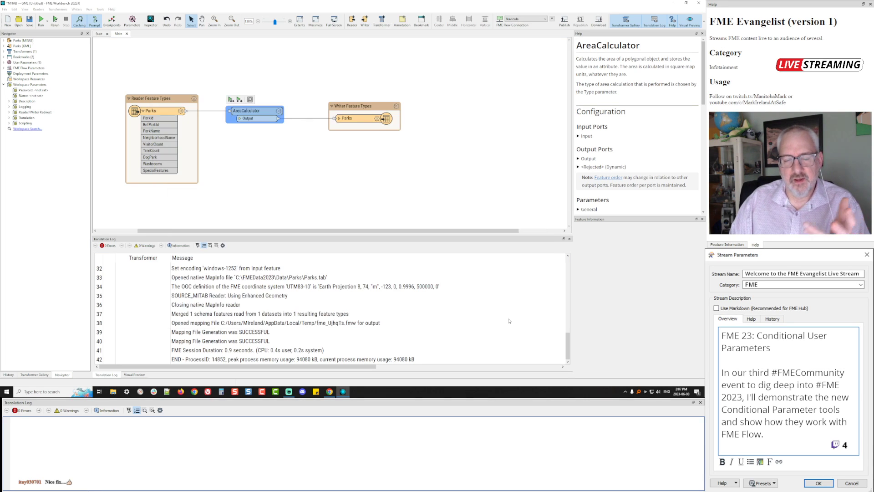
{"action": "left_click", "coordinate": [59, 22]}
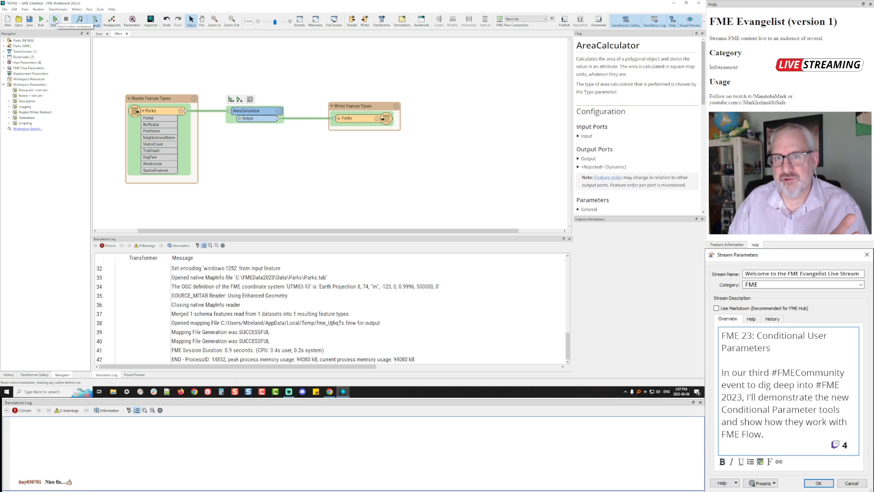
Toggle Calculate Area repeatedly to show and hide Type of Area Calculation, then cancel the run
{"action": "left_click", "coordinate": [55, 21]}
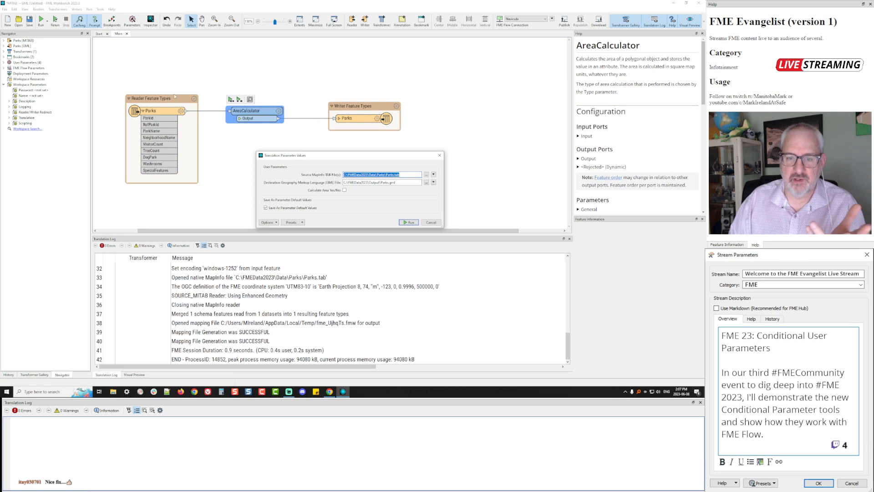
{"action": "left_click", "coordinate": [345, 191]}
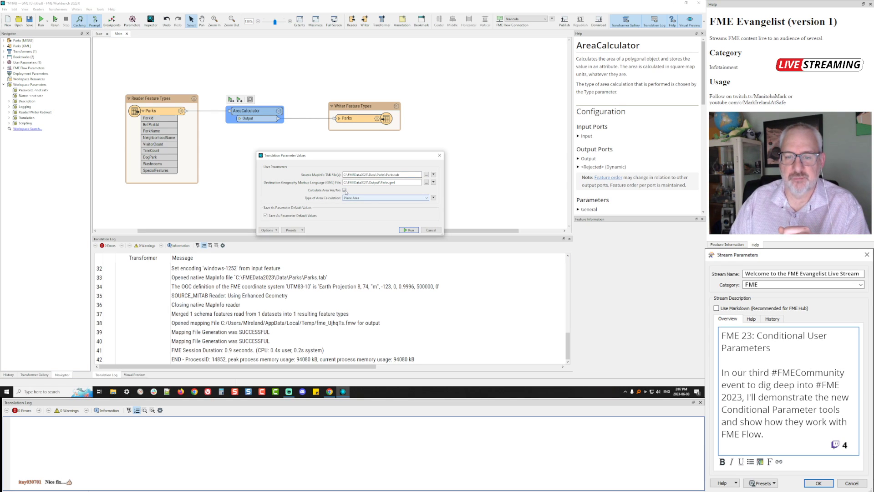
{"action": "left_click", "coordinate": [344, 190]}
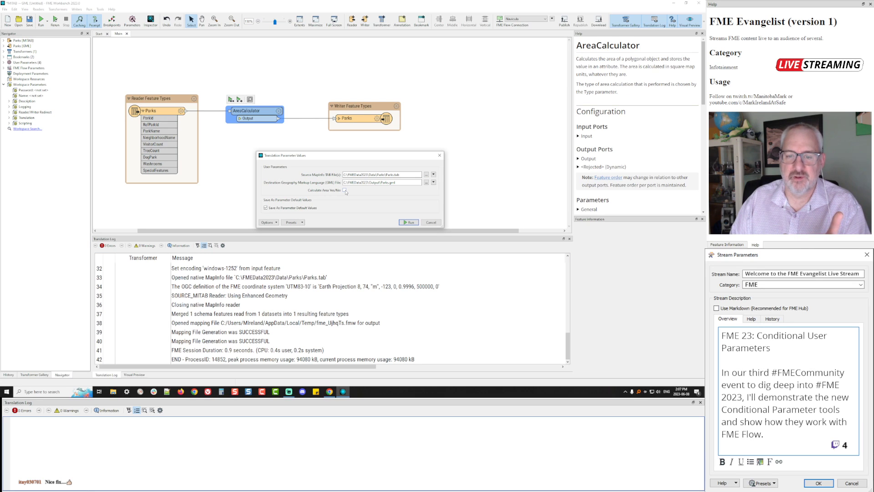
{"action": "left_click", "coordinate": [345, 190]}
{"action": "left_click", "coordinate": [344, 191]}
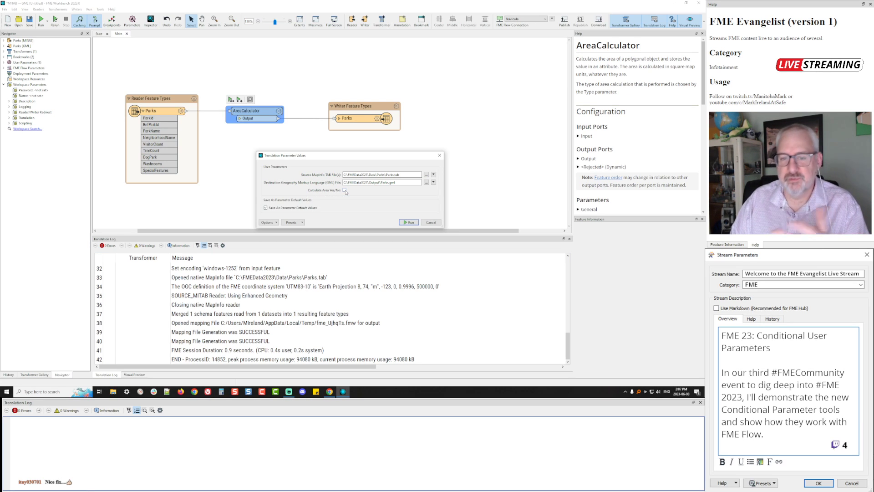
{"action": "left_click", "coordinate": [345, 190]}
{"action": "left_click", "coordinate": [345, 190]}
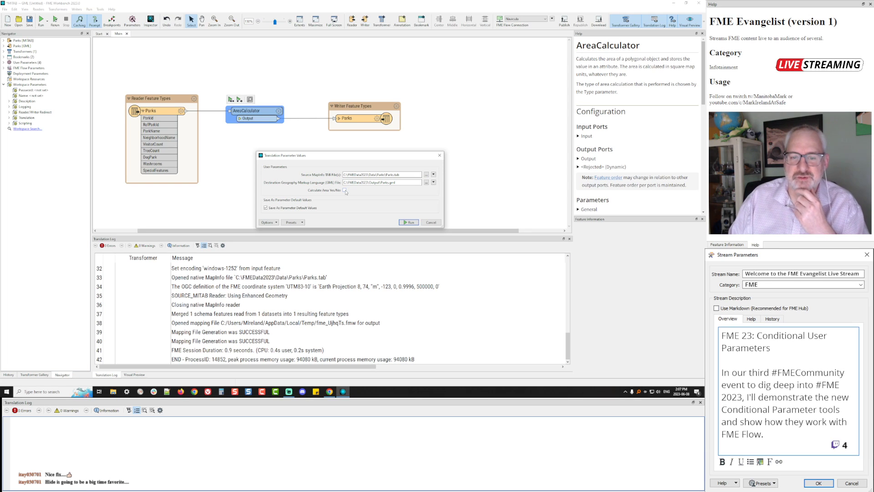
{"action": "left_click", "coordinate": [344, 190]}
{"action": "left_click", "coordinate": [344, 191]}
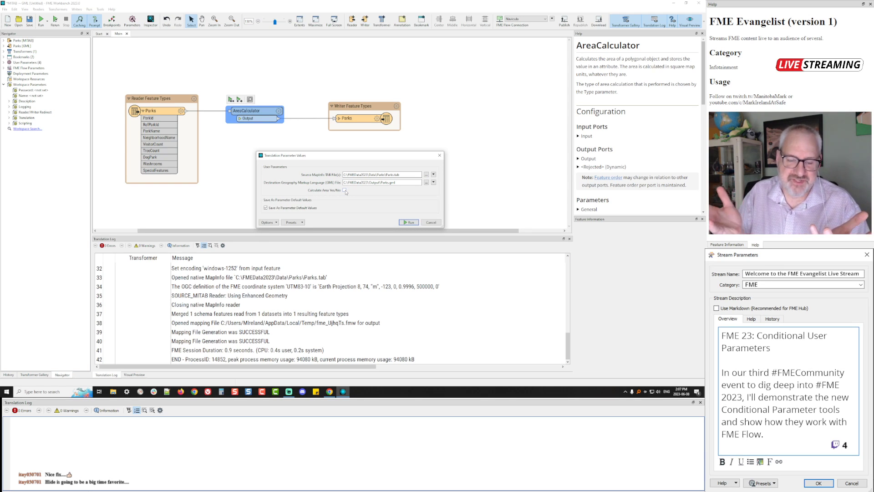
{"action": "left_click", "coordinate": [345, 190]}
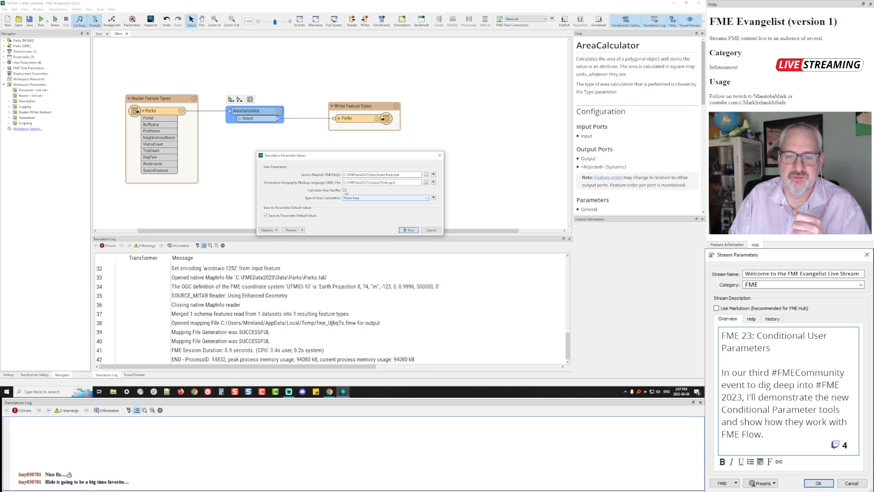
{"action": "left_click", "coordinate": [345, 190]}
{"action": "left_click", "coordinate": [345, 190]}
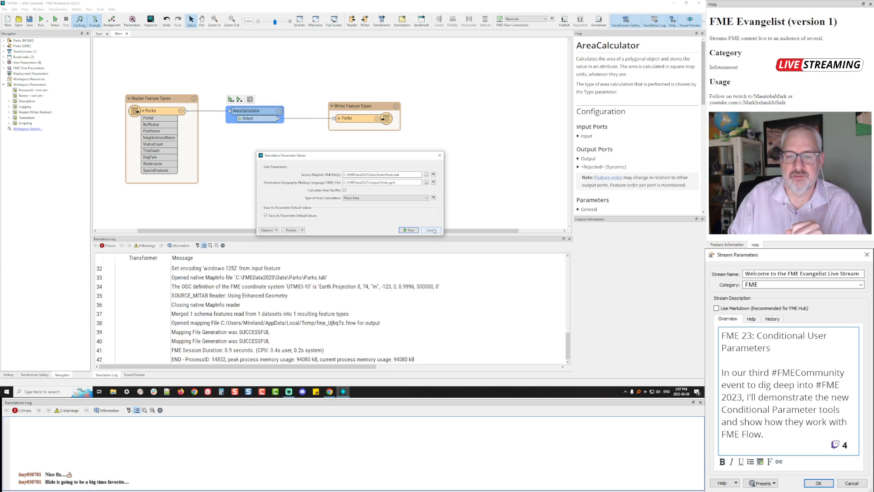
{"action": "left_click", "coordinate": [431, 229]}
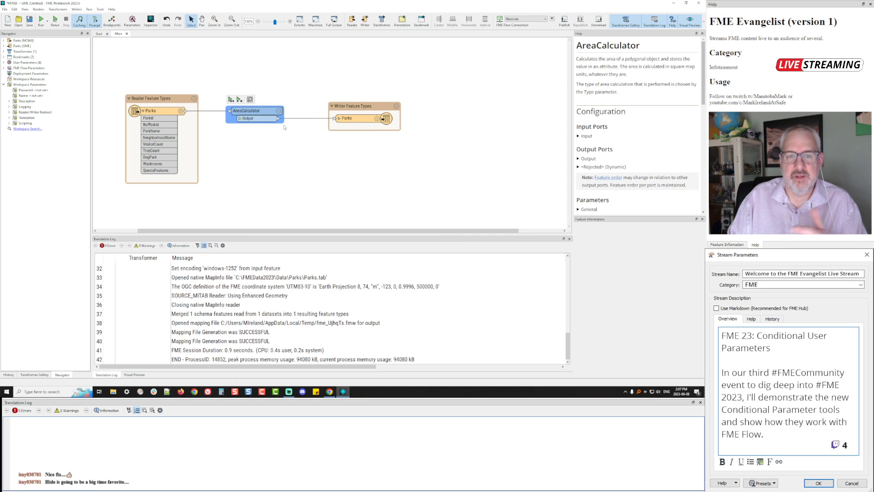
Insert a Tester on the Parks-to-AreaCalculator connection
{"action": "left_click_drag", "start_coordinate": [252, 112], "coordinate": [287, 112]}
{"action": "left_click", "coordinate": [228, 111]}
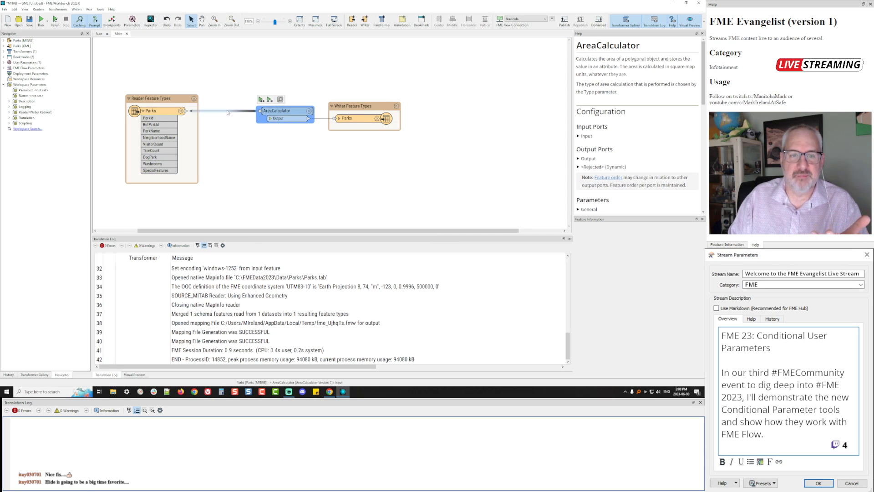
{"action": "type", "text": "test"}
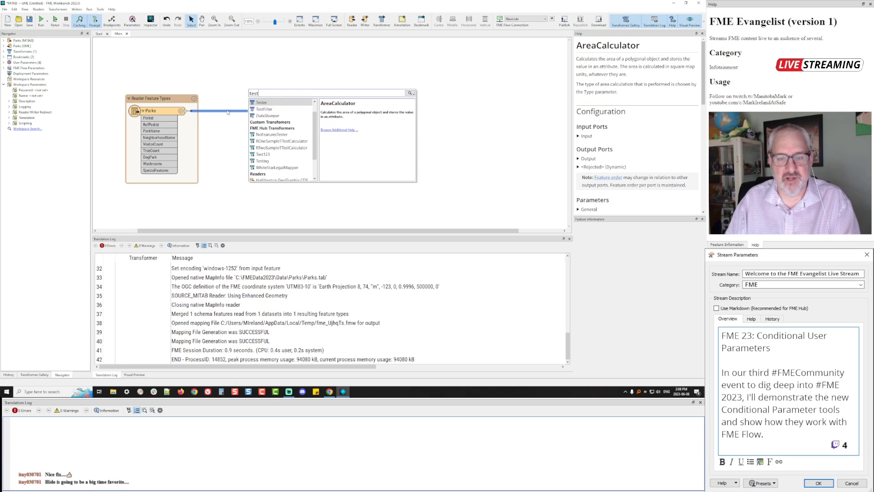
{"action": "key", "text": "Return"}
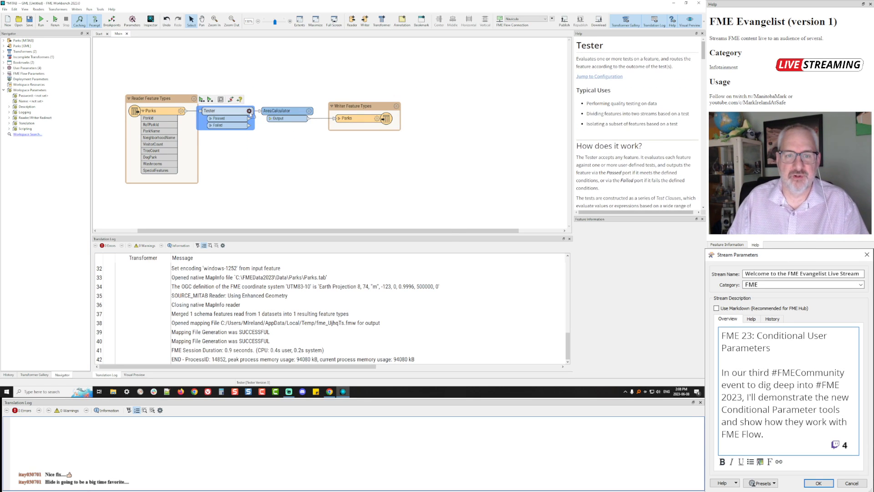
Set the Tester condition to $(CalculateArea) = YES
{"action": "left_click", "coordinate": [249, 112]}
{"action": "left_click", "coordinate": [344, 157]}
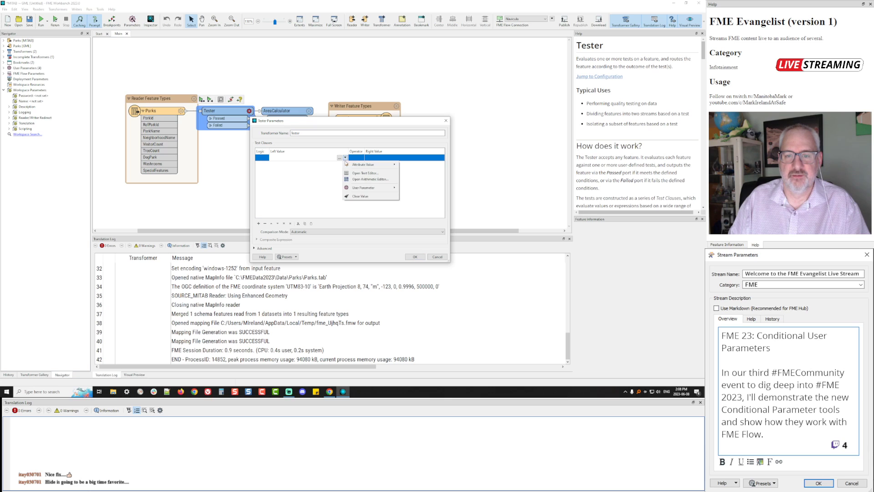
{"action": "mouse_move", "coordinate": [370, 192]}
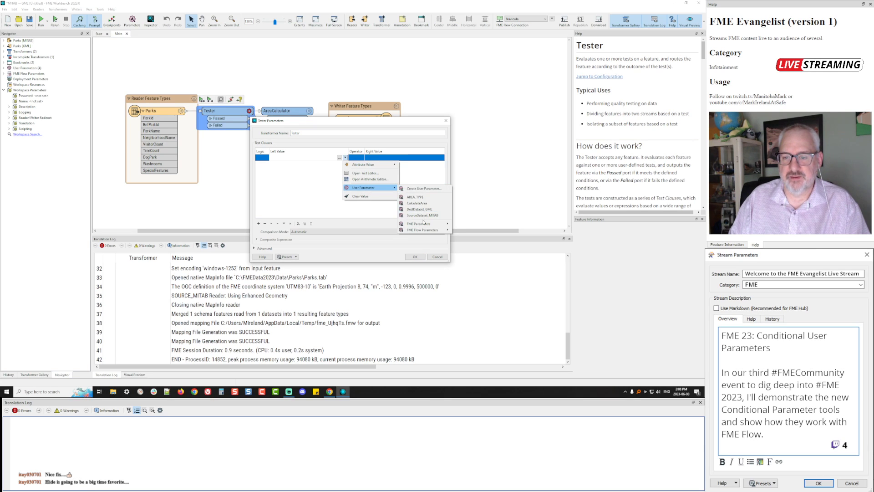
{"action": "mouse_move", "coordinate": [423, 225]}
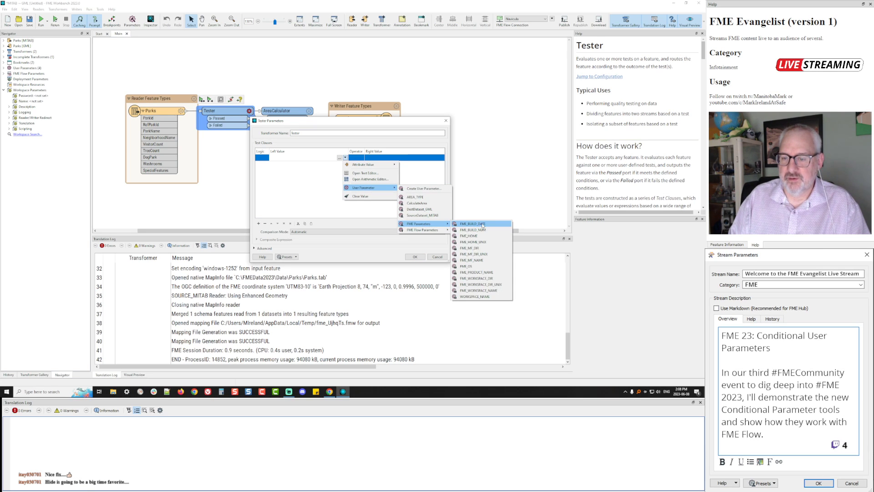
{"action": "left_click", "coordinate": [420, 203]}
{"action": "left_click", "coordinate": [377, 158]}
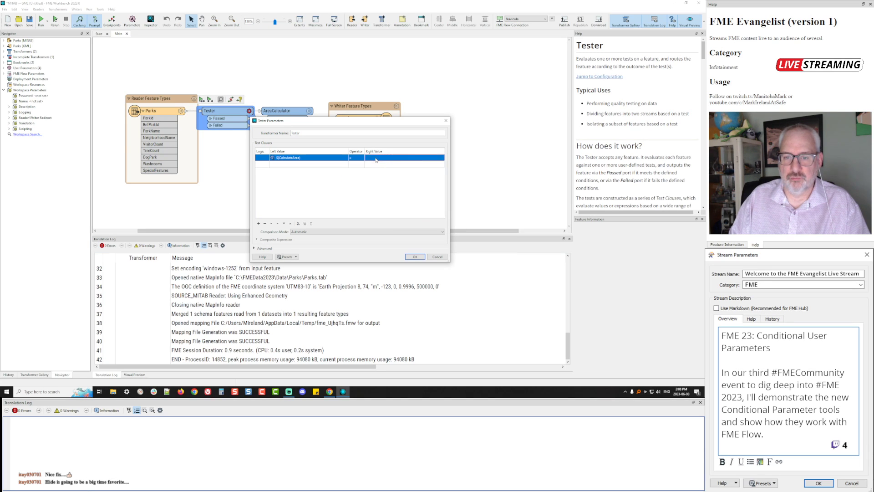
{"action": "type", "text": "YES"}
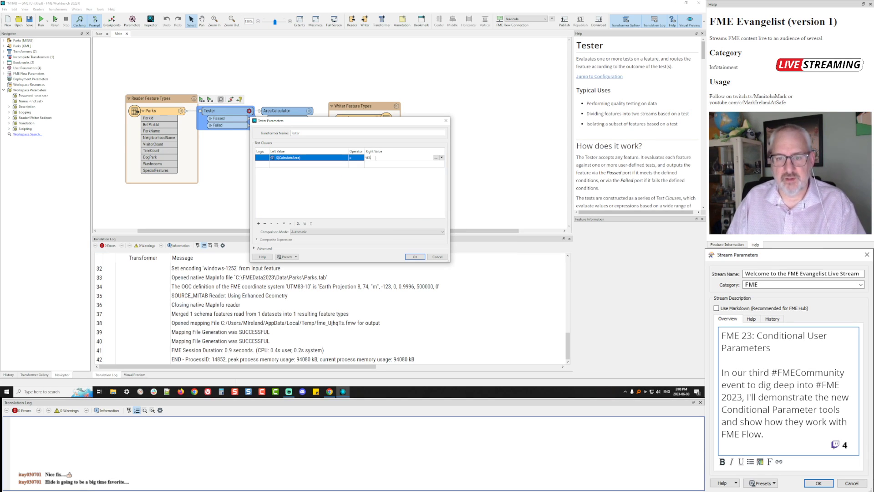
{"action": "left_click", "coordinate": [373, 187]}
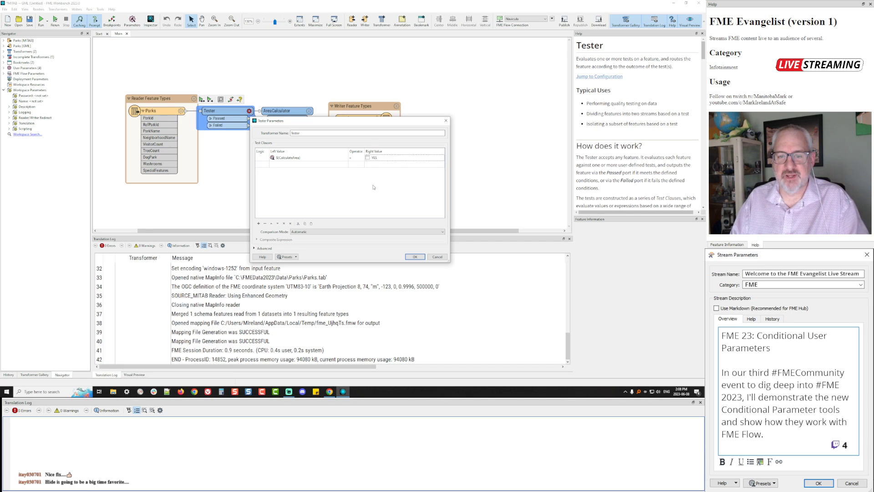
{"action": "left_click", "coordinate": [415, 256]}
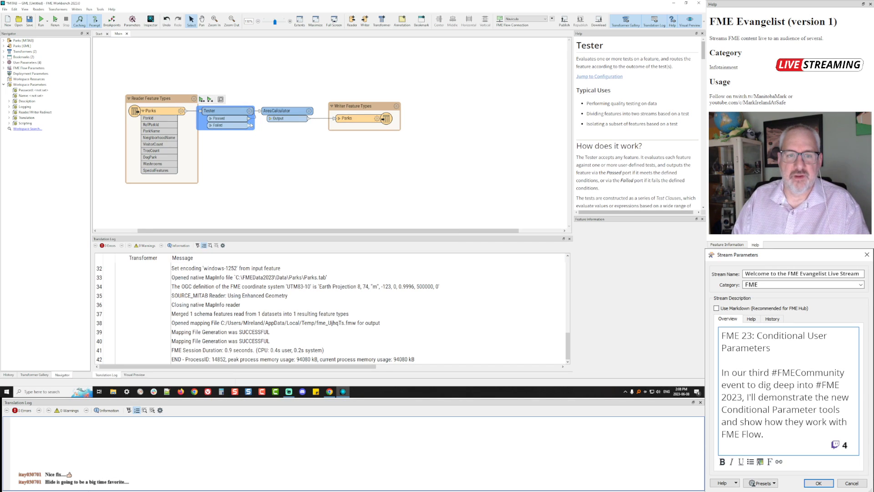
Connect the Tester's Failed output to the Parks writer and tidy the layout
{"action": "left_click_drag", "start_coordinate": [250, 127], "coordinate": [337, 119]}
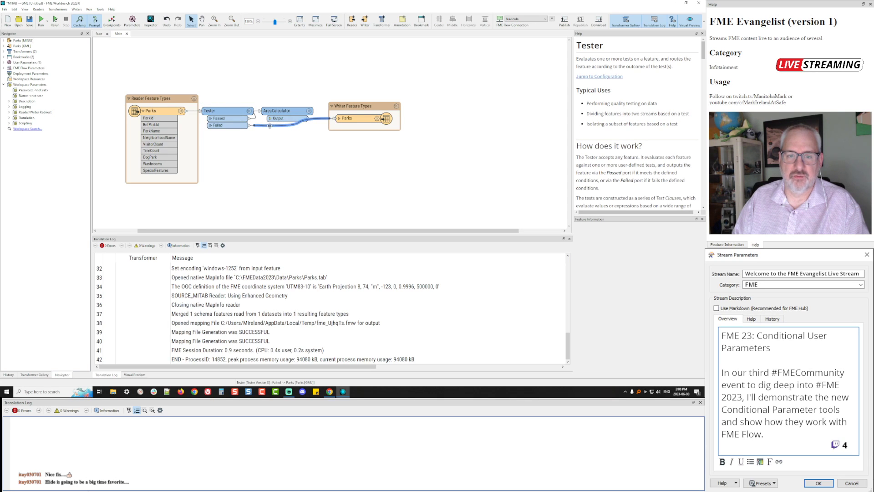
{"action": "left_click_drag", "start_coordinate": [269, 126], "coordinate": [311, 142]}
{"action": "left_click_drag", "start_coordinate": [282, 111], "coordinate": [288, 99]}
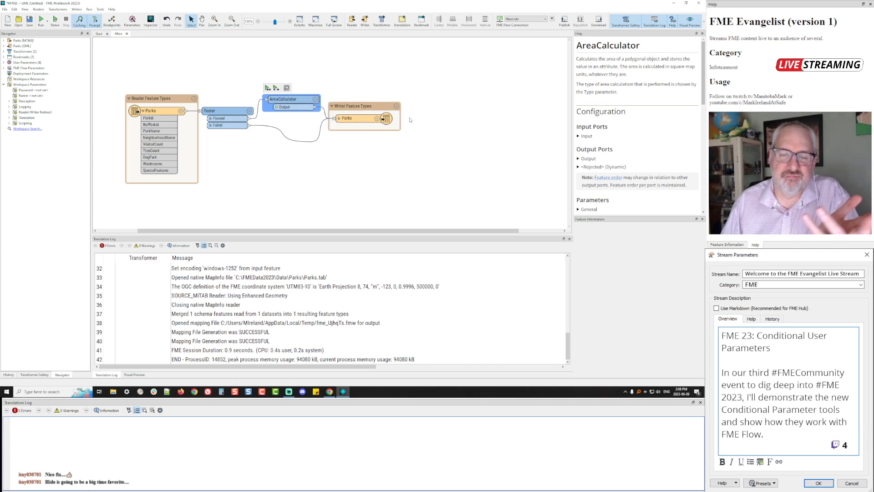
{"action": "left_click_drag", "start_coordinate": [369, 107], "coordinate": [383, 107]}
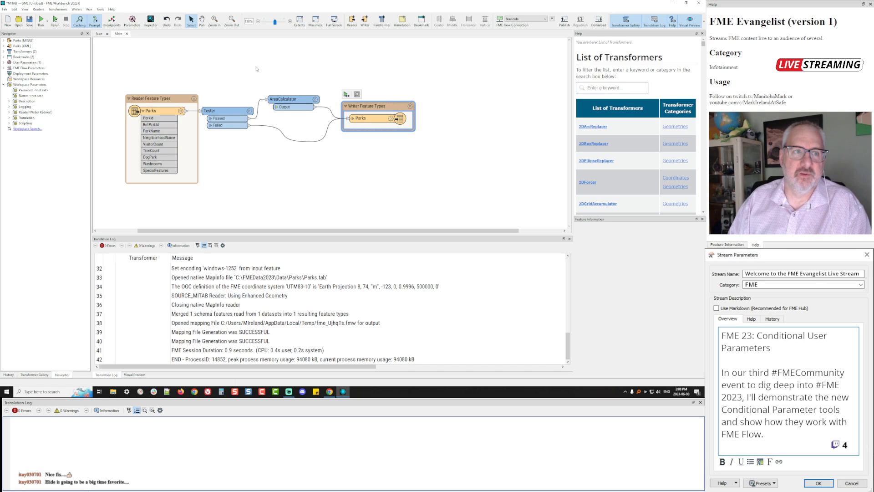
{"action": "left_click", "coordinate": [59, 22]}
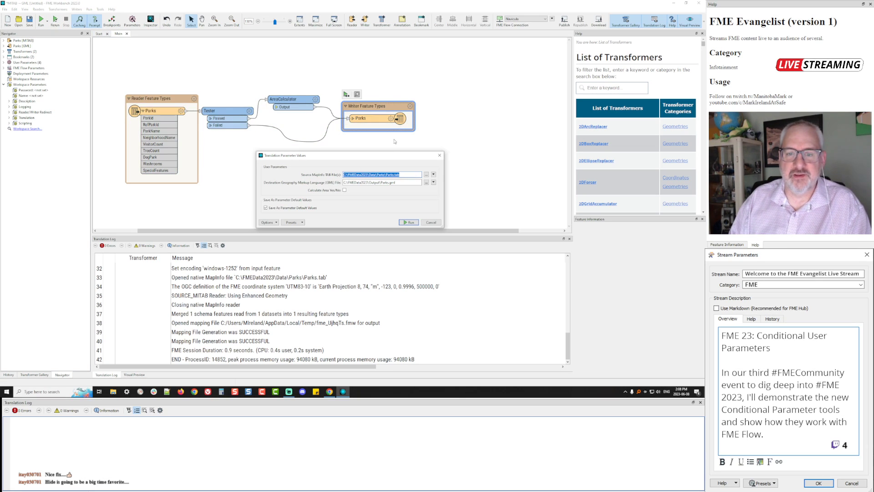
{"action": "left_click", "coordinate": [346, 190]}
{"action": "left_click", "coordinate": [344, 190]}
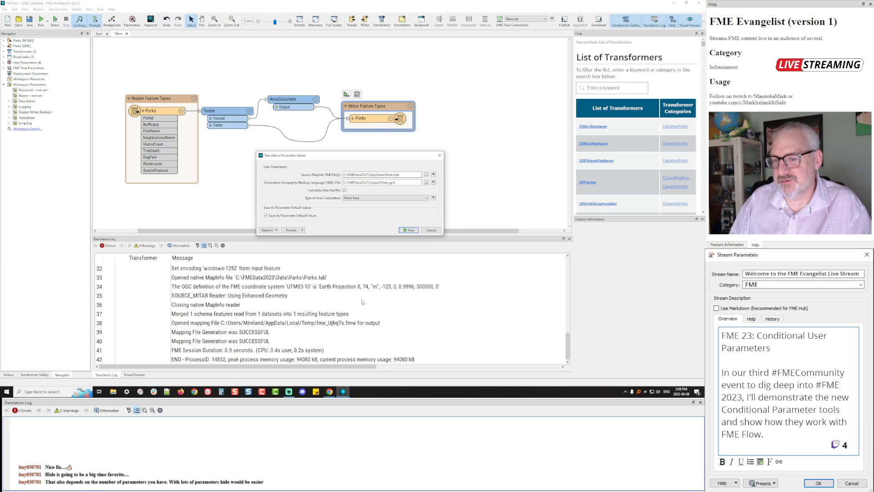
{"action": "left_click", "coordinate": [344, 190]}
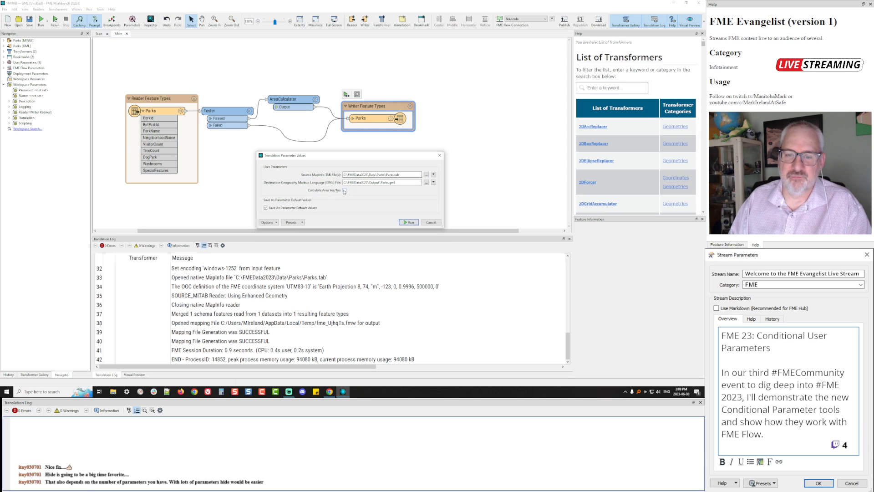
{"action": "left_click", "coordinate": [431, 230]}
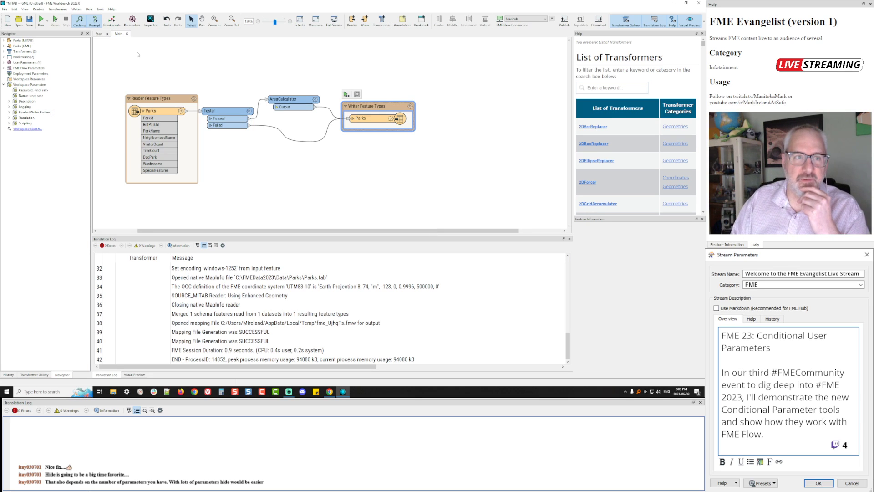
Insert a group box, moving Type of Area Calculation inside it and Calculate Area Yes/No above it
{"action": "left_click", "coordinate": [132, 21]}
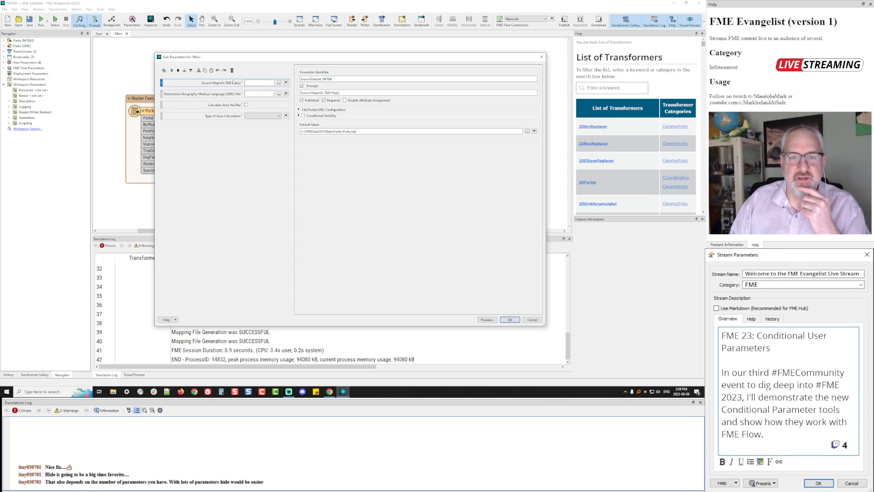
{"action": "left_click", "coordinate": [207, 106]}
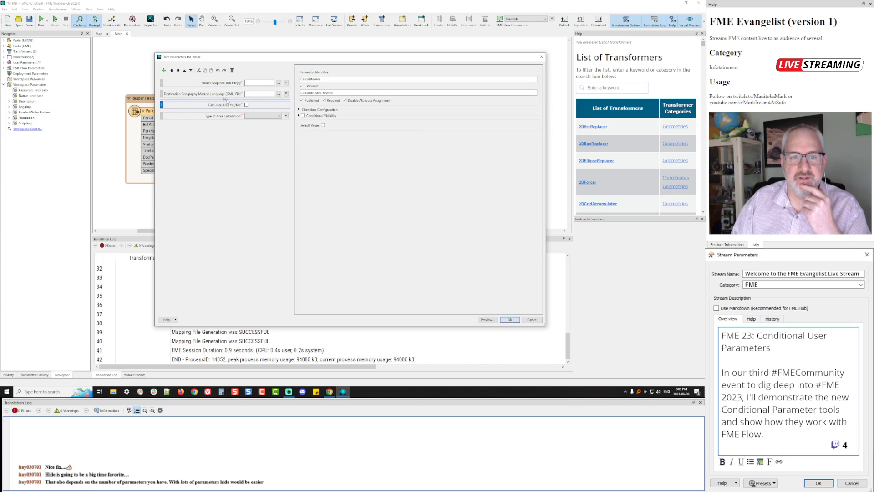
{"action": "left_click", "coordinate": [225, 99]}
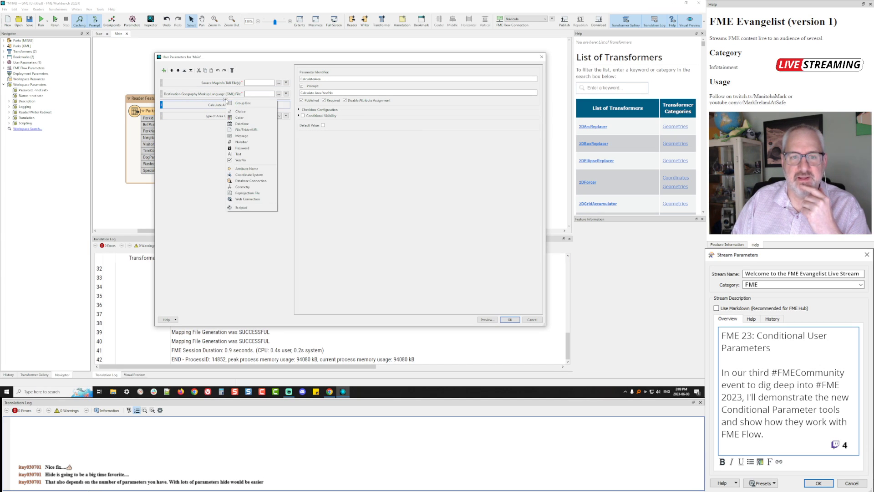
{"action": "left_click", "coordinate": [251, 105]}
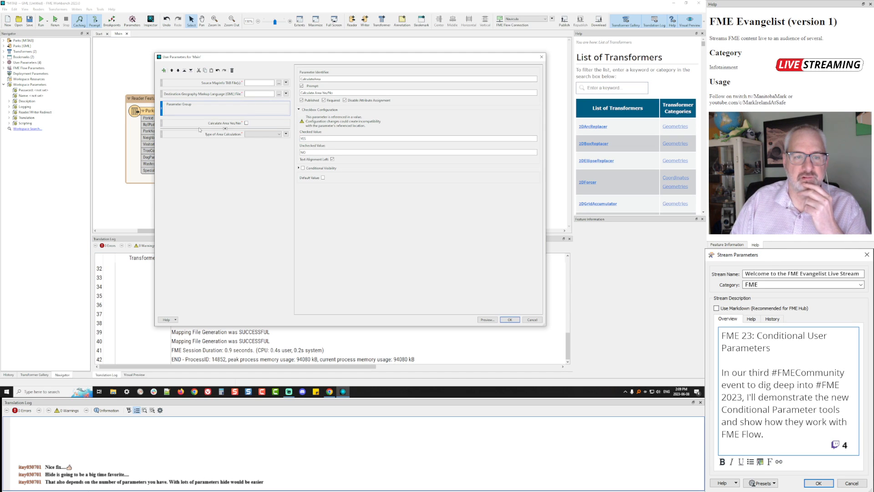
{"action": "left_click_drag", "start_coordinate": [162, 137], "coordinate": [168, 108]}
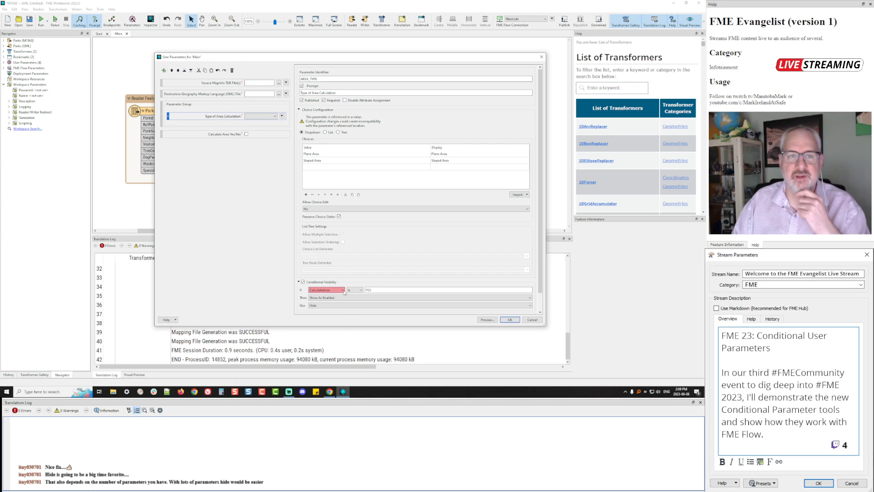
{"action": "left_click_drag", "start_coordinate": [161, 136], "coordinate": [164, 105]}
{"action": "left_click", "coordinate": [204, 127]}
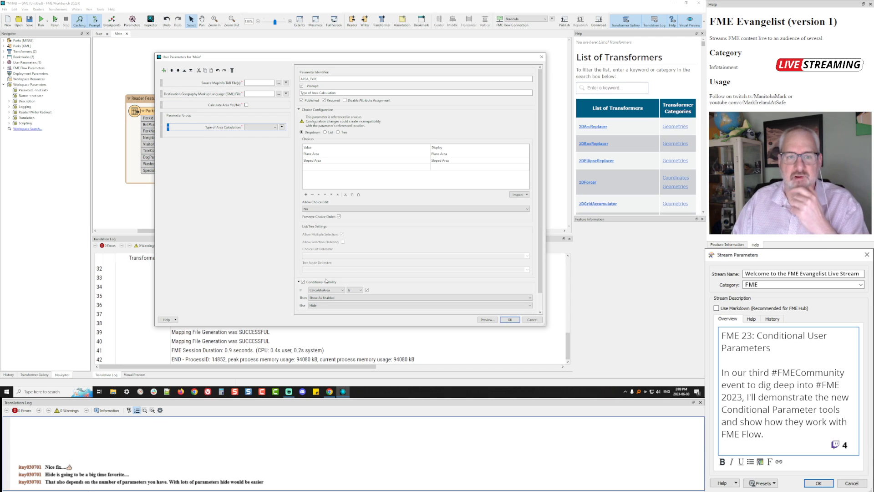
Delete Calculate Area Yes/No, then rename the group's identifier and set its prompt to 'Measure Area'
{"action": "left_click", "coordinate": [192, 107]}
{"action": "key", "text": "Delete"}
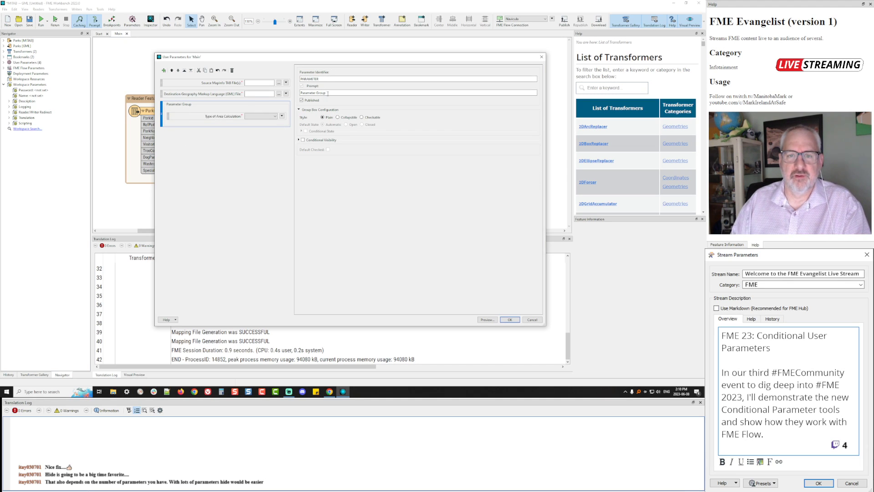
{"action": "double_click", "coordinate": [320, 79]}
{"action": "type", "text": "A"}
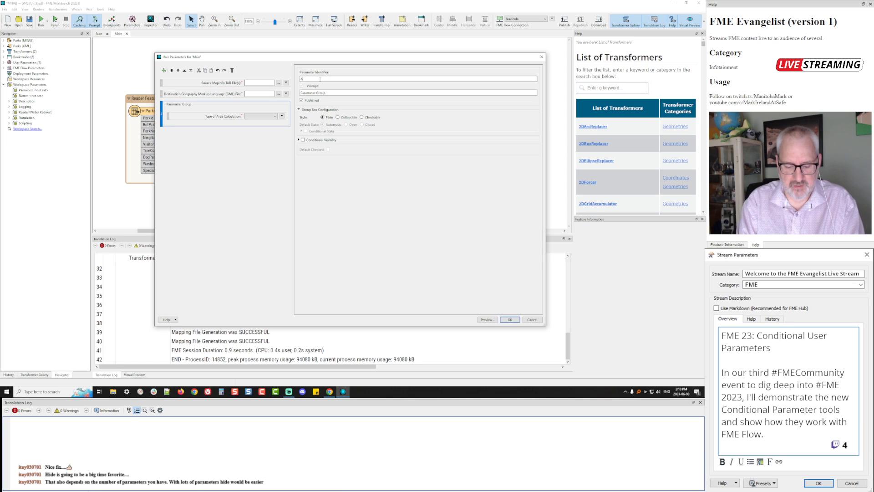
{"action": "type", "text": "reaCalcBox"}
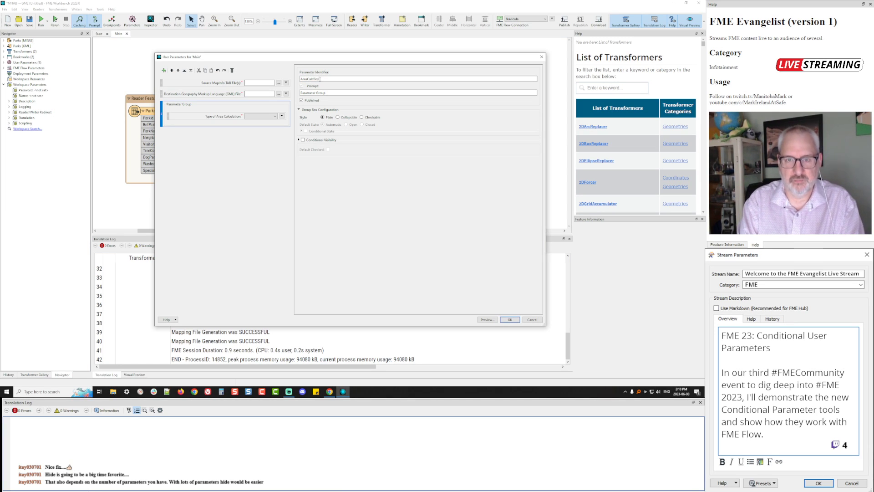
{"action": "key", "text": "Tab"}
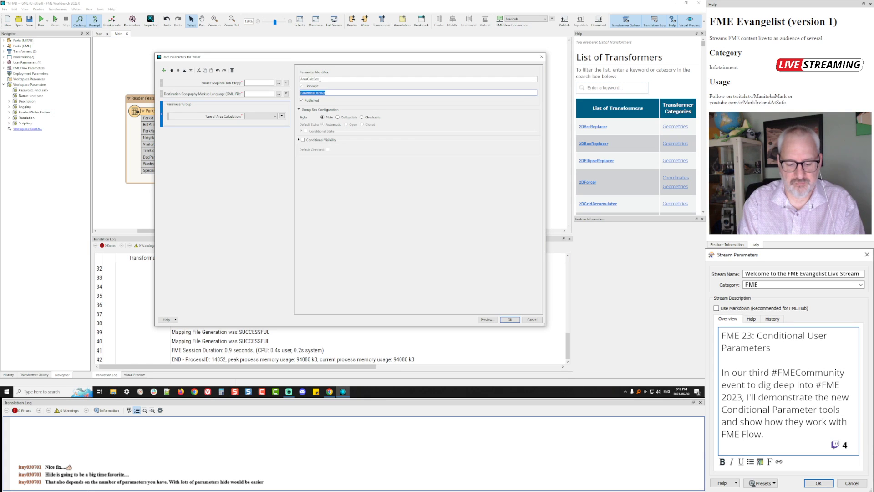
{"action": "type", "text": "Area Pa"}
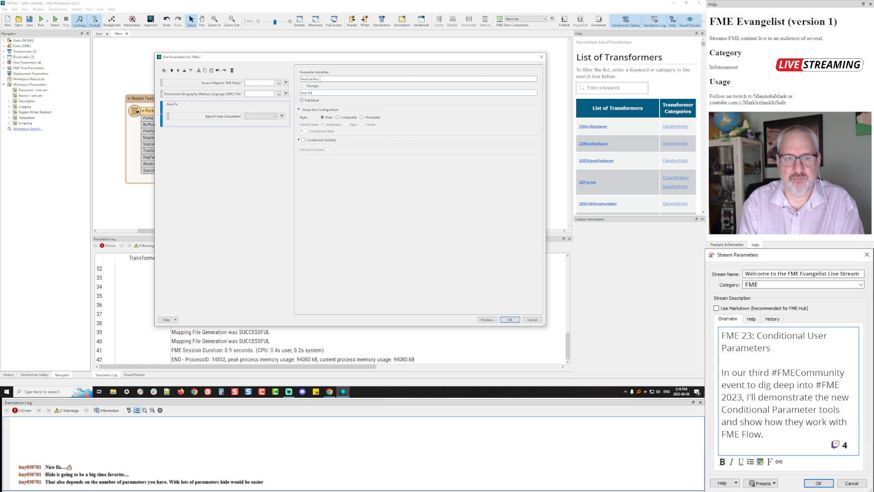
{"action": "key", "text": "BackSpace"}
{"action": "key", "text": "BackSpace"}
{"action": "key", "text": "BackSpace"}
{"action": "key", "text": "BackSpace"}
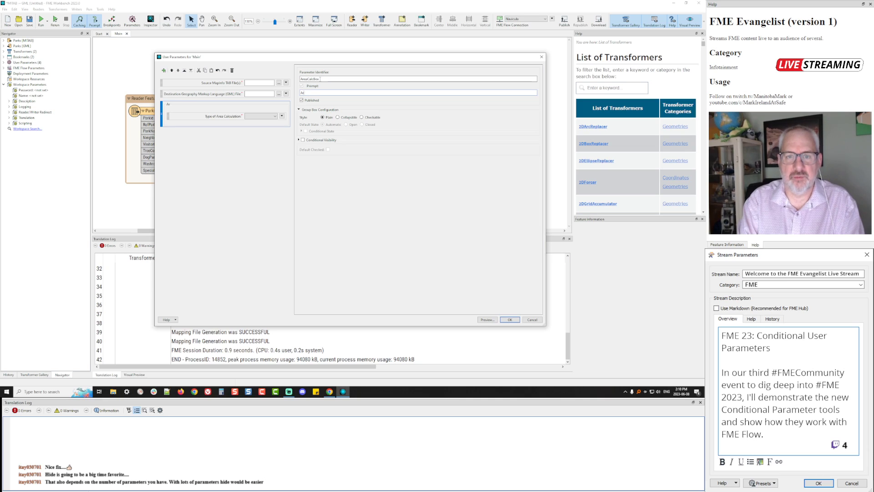
{"action": "key", "text": "BackSpace"}
{"action": "key", "text": "BackSpace"}
{"action": "type", "text": "Measure Area"}
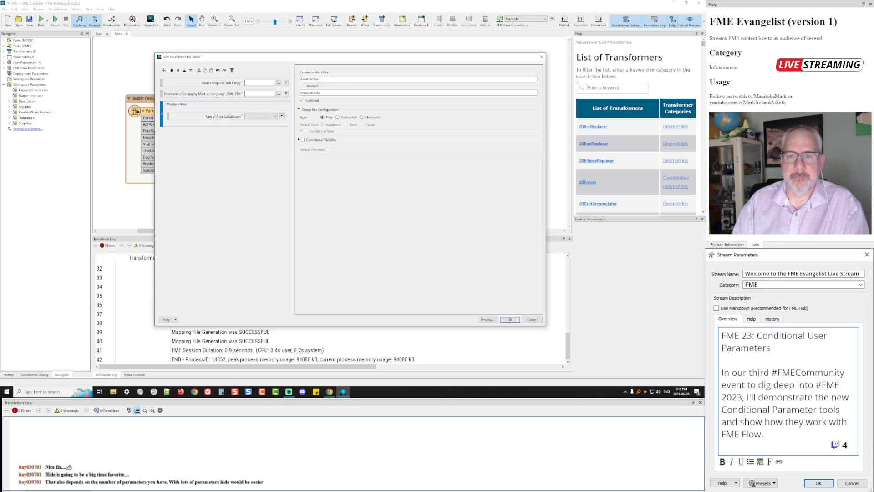
Make the Measure Area group checkable, trying then disabling a SourceDataset_MITAB visibility condition
{"action": "left_click", "coordinate": [362, 118]}
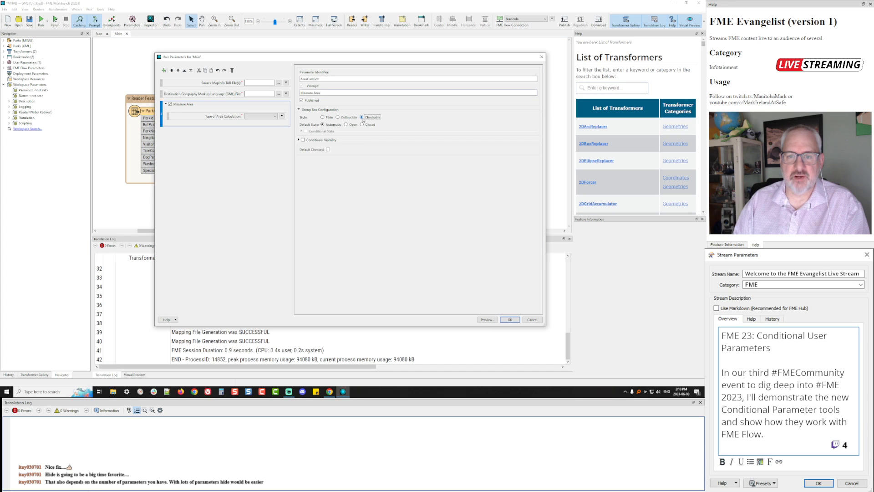
{"action": "left_click", "coordinate": [298, 140]}
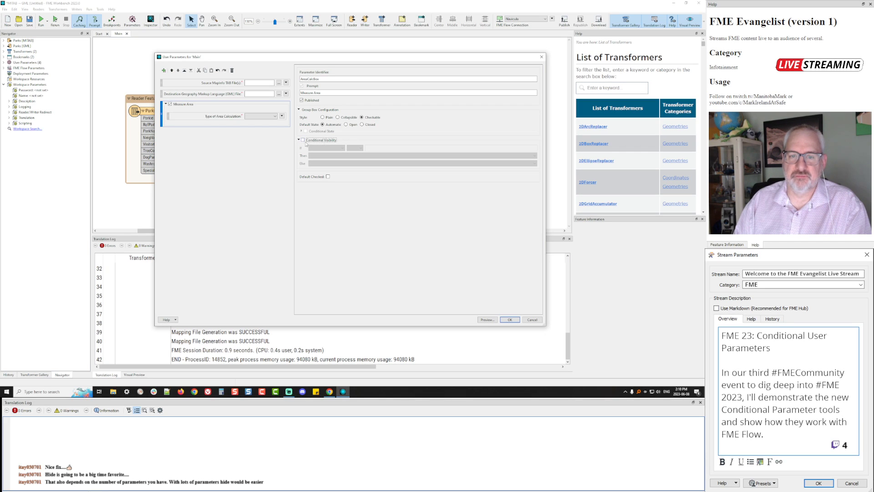
{"action": "left_click", "coordinate": [303, 140]}
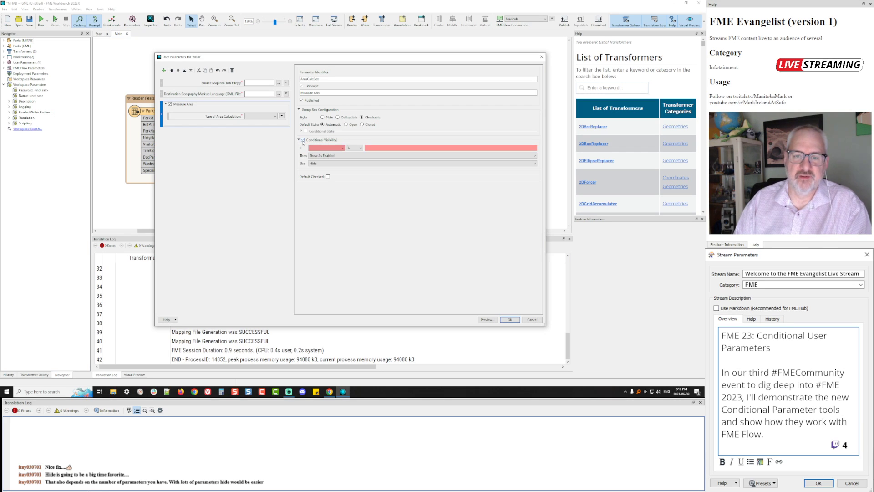
{"action": "left_click", "coordinate": [327, 148]}
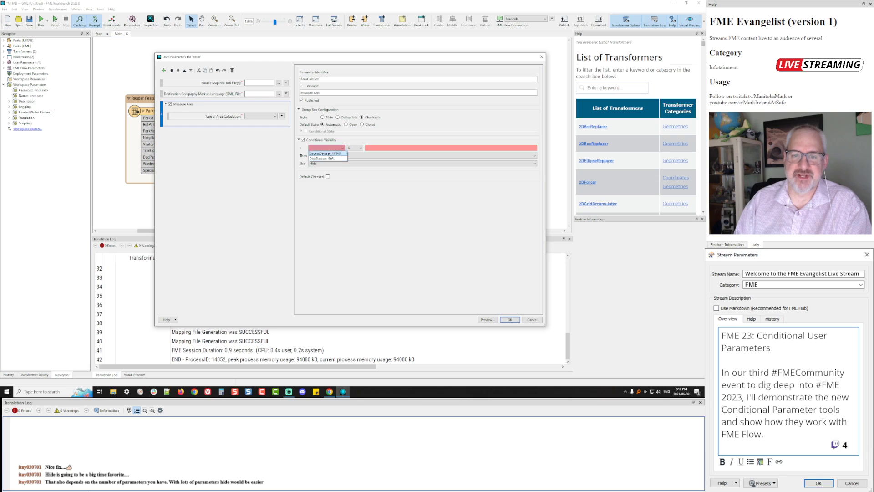
{"action": "left_click", "coordinate": [324, 153]}
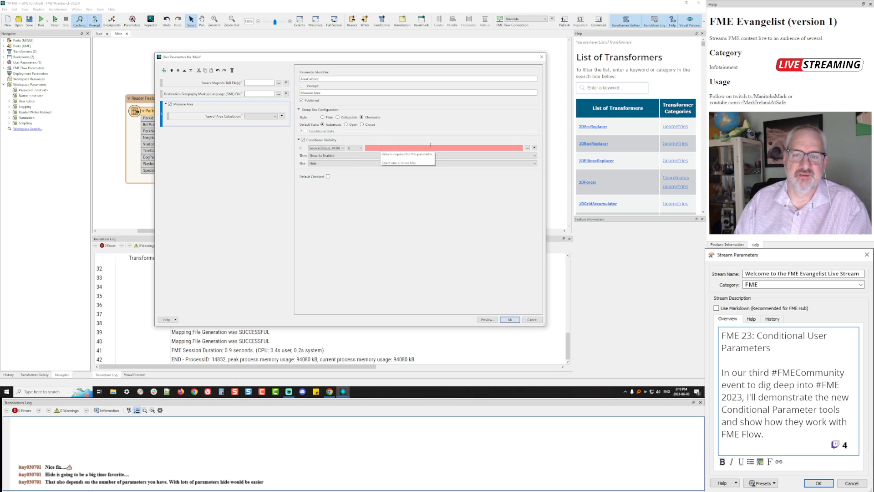
{"action": "left_click", "coordinate": [359, 148]}
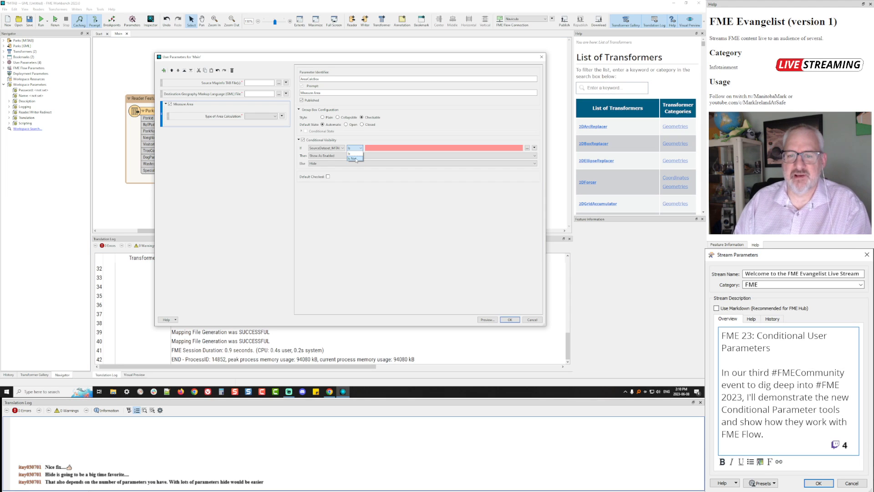
{"action": "left_click", "coordinate": [362, 194]}
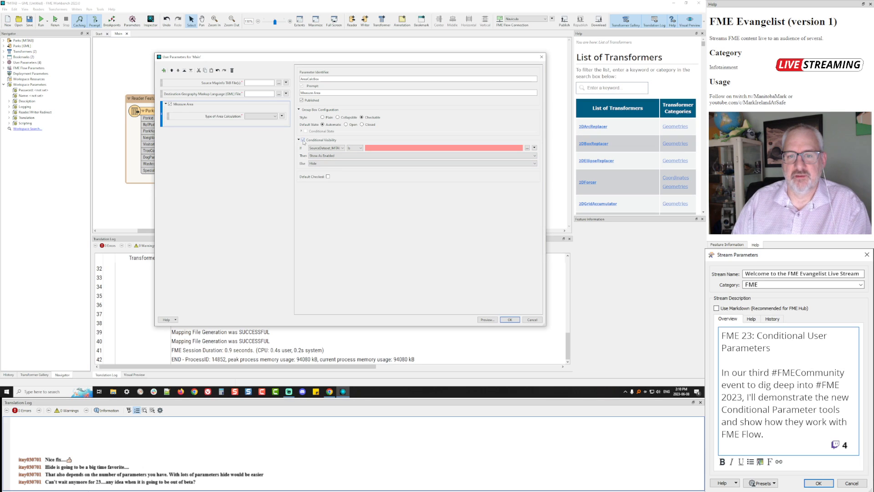
{"action": "left_click", "coordinate": [353, 149]}
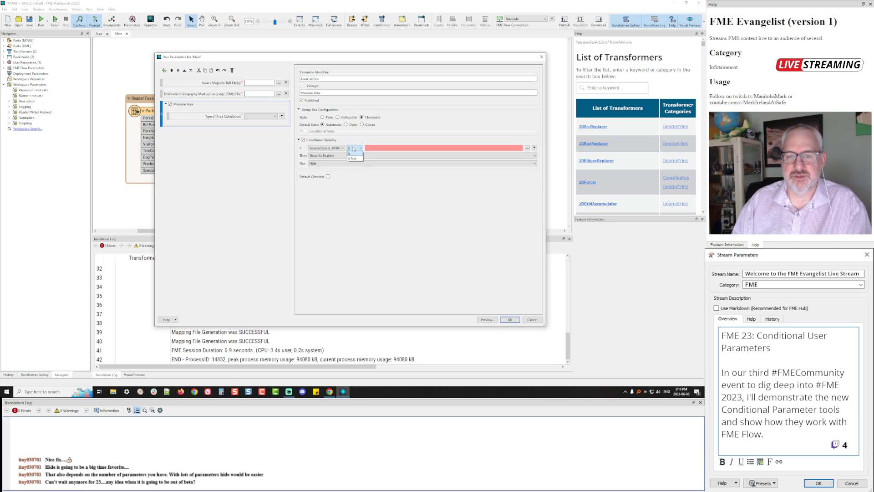
{"action": "left_click", "coordinate": [302, 140]}
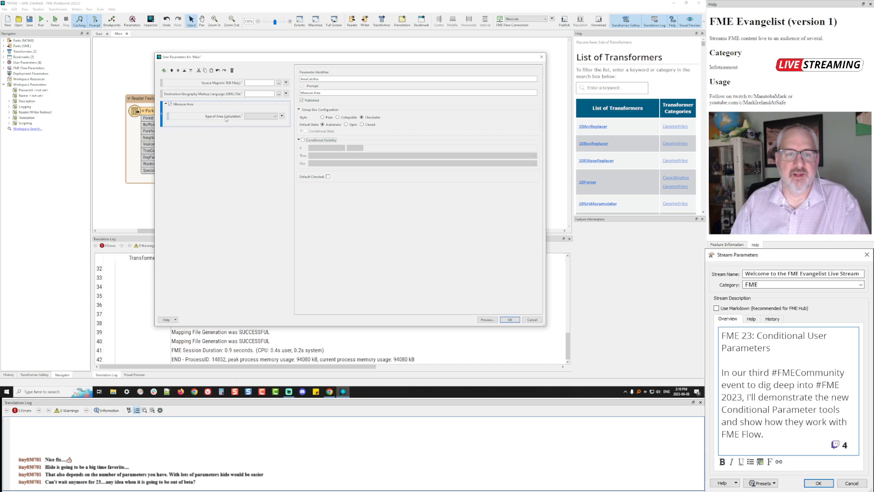
Give Type of Area Calculation a visibility rule: if AreaCalcBox is checked, show as enabled, else hide
{"action": "left_click", "coordinate": [201, 117]}
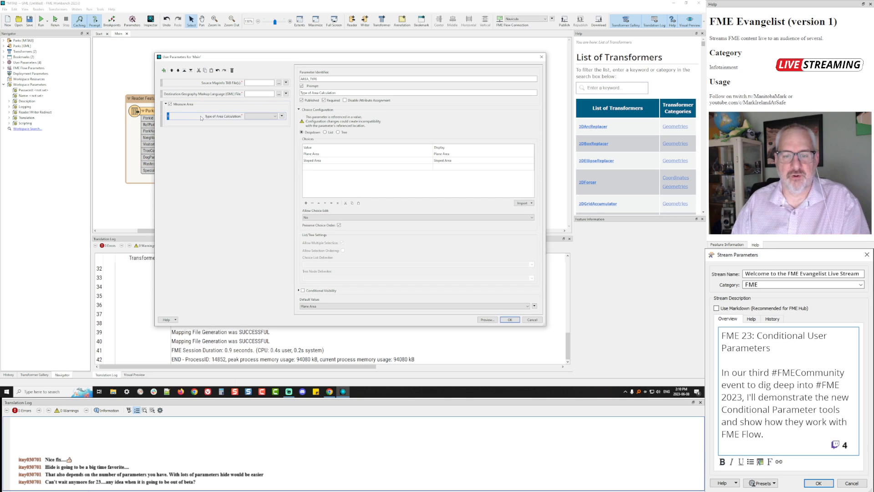
{"action": "left_click", "coordinate": [302, 291]}
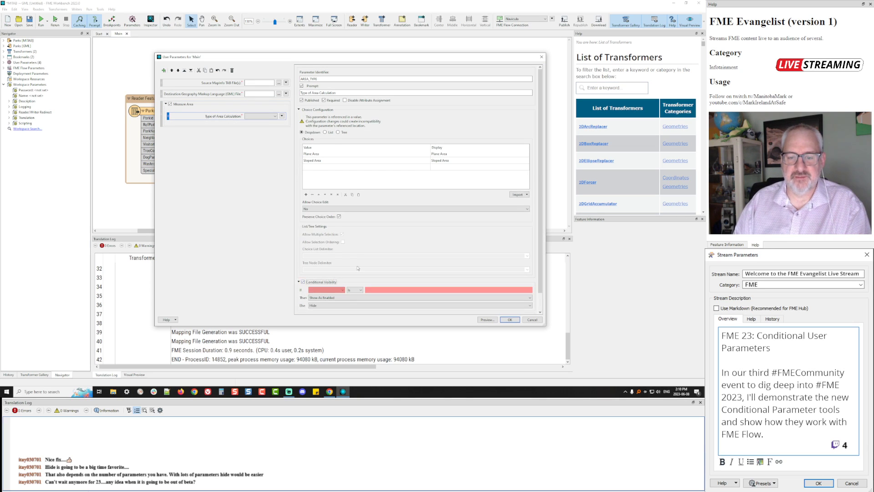
{"action": "left_click", "coordinate": [342, 272]}
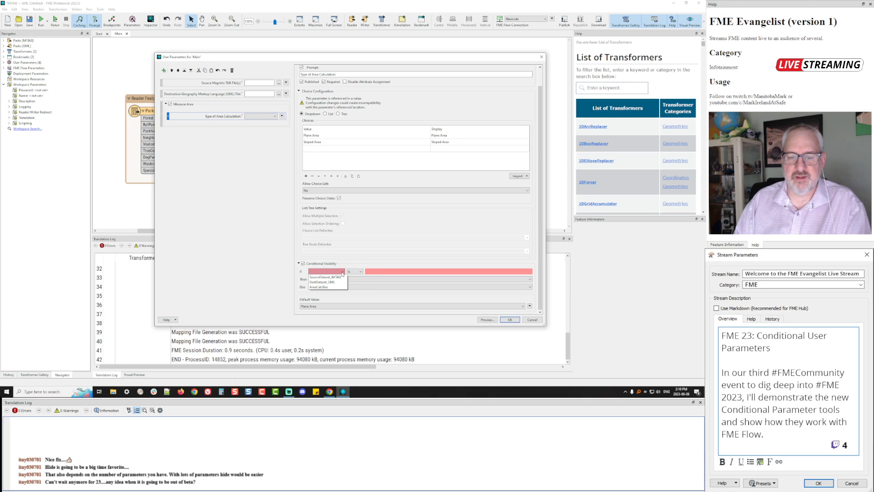
{"action": "left_click", "coordinate": [324, 287]}
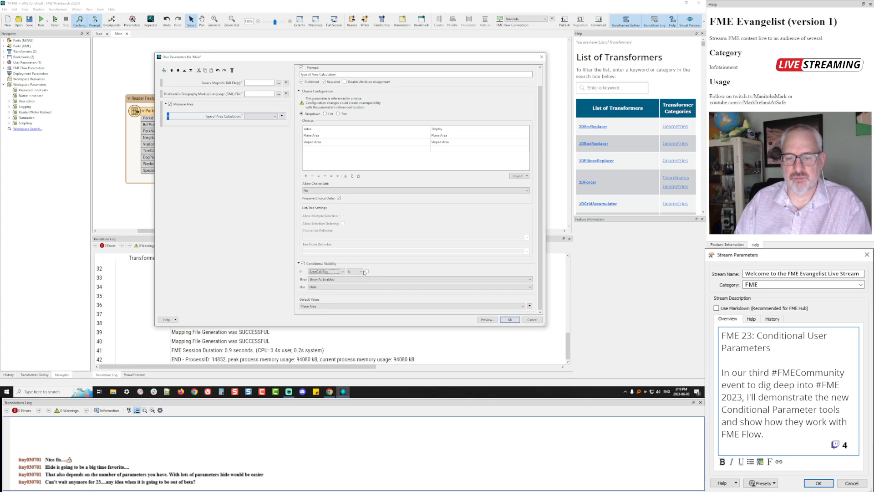
{"action": "left_click", "coordinate": [366, 272]}
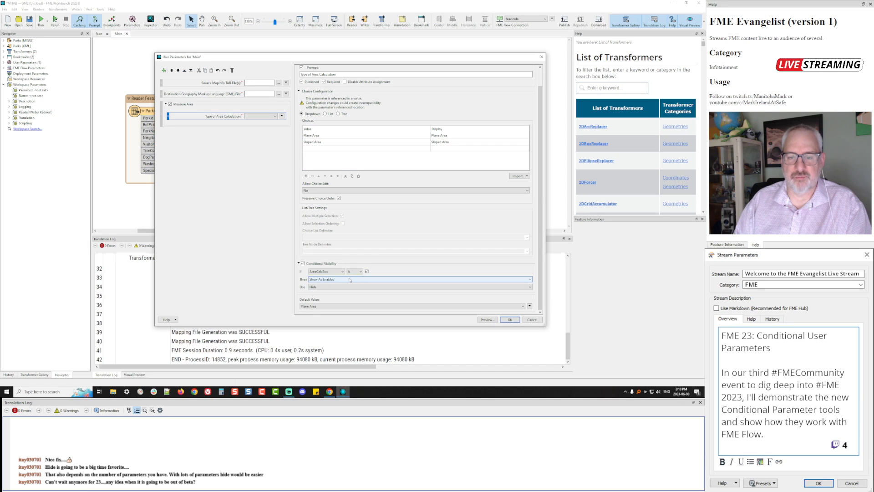
{"action": "left_click", "coordinate": [509, 320]}
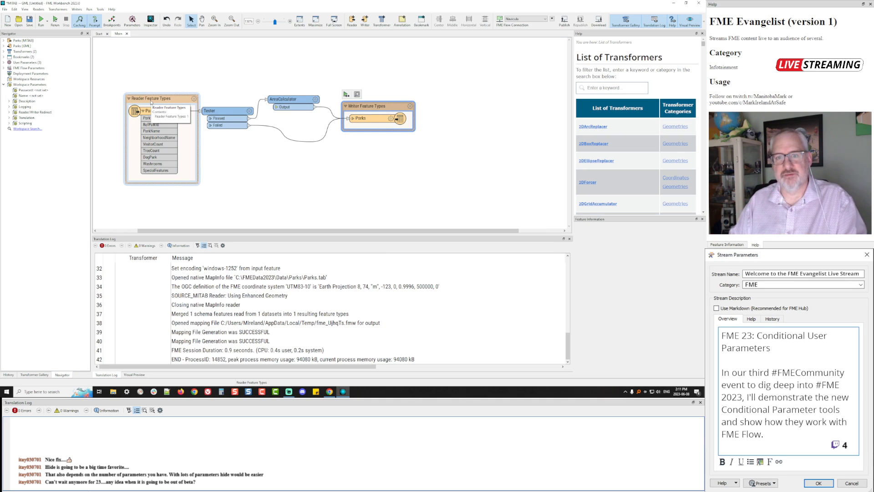
Publish the AreaCalculator's Multiplier as a new user parameter MULT with default 1
{"action": "double_click", "coordinate": [286, 99]}
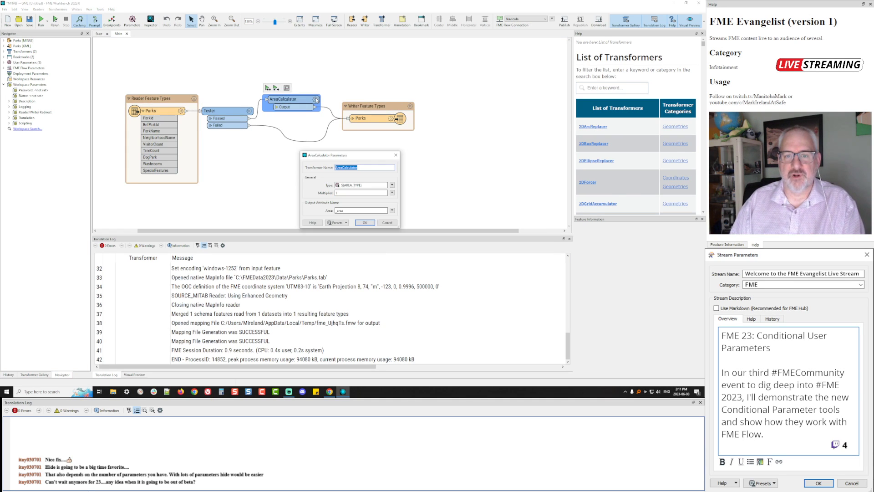
{"action": "left_click", "coordinate": [392, 192]}
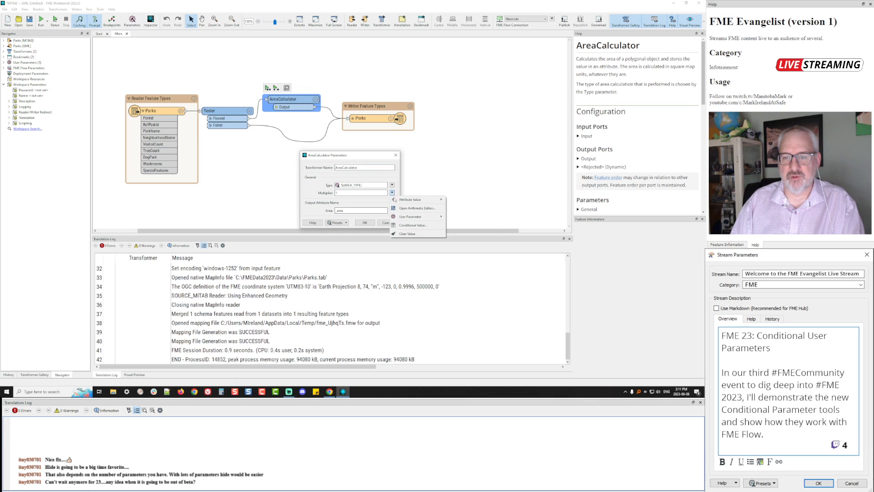
{"action": "mouse_move", "coordinate": [436, 219]}
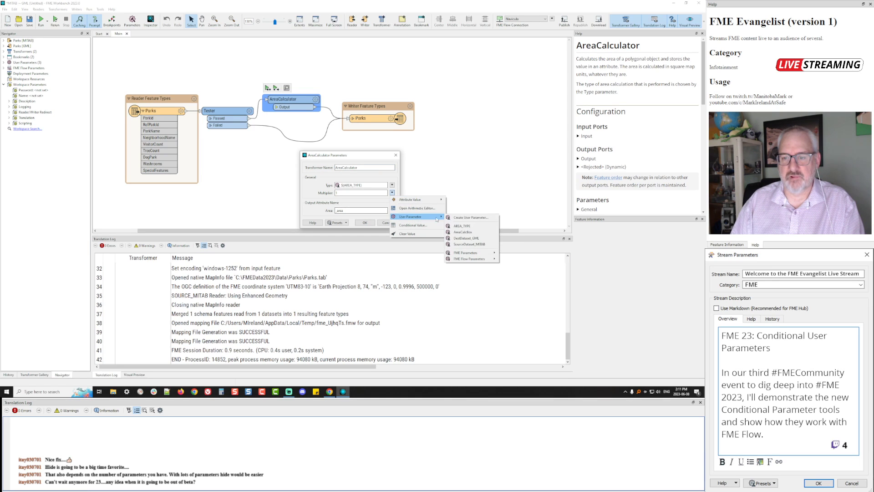
{"action": "left_click", "coordinate": [474, 218]}
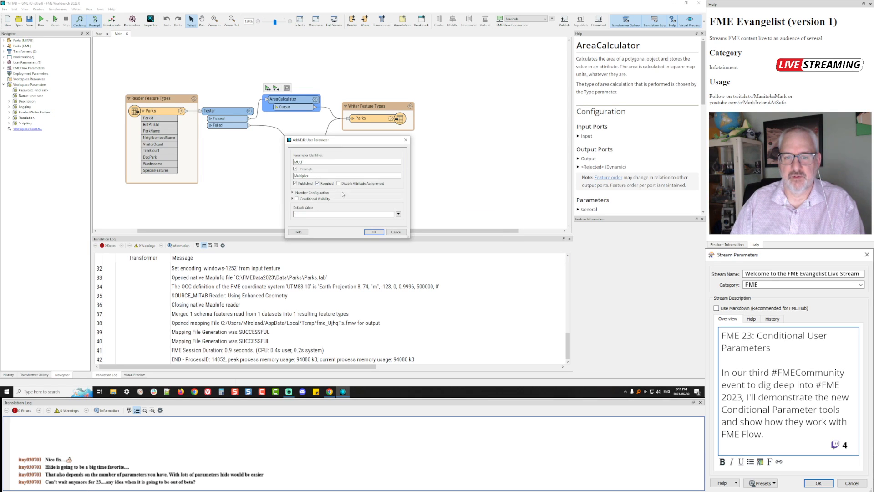
{"action": "left_click", "coordinate": [373, 231]}
{"action": "left_click", "coordinate": [365, 223]}
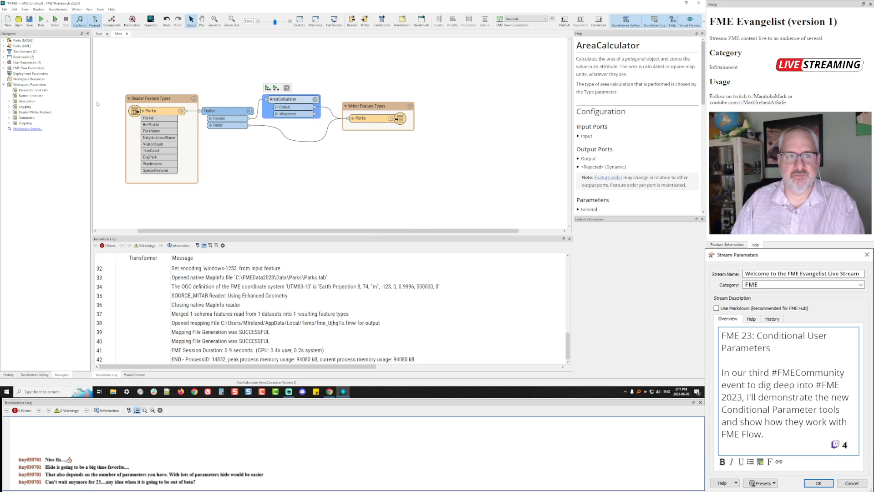
Move Multiplier under Type of Area Calculation and show it only when AreaCalcBox is checked, else hidden
{"action": "left_click", "coordinate": [132, 20]}
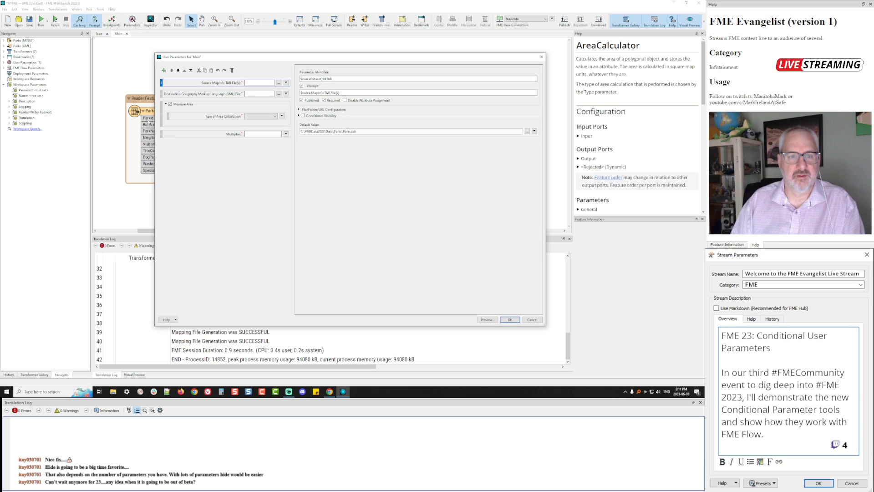
{"action": "left_click_drag", "start_coordinate": [162, 134], "coordinate": [168, 127]}
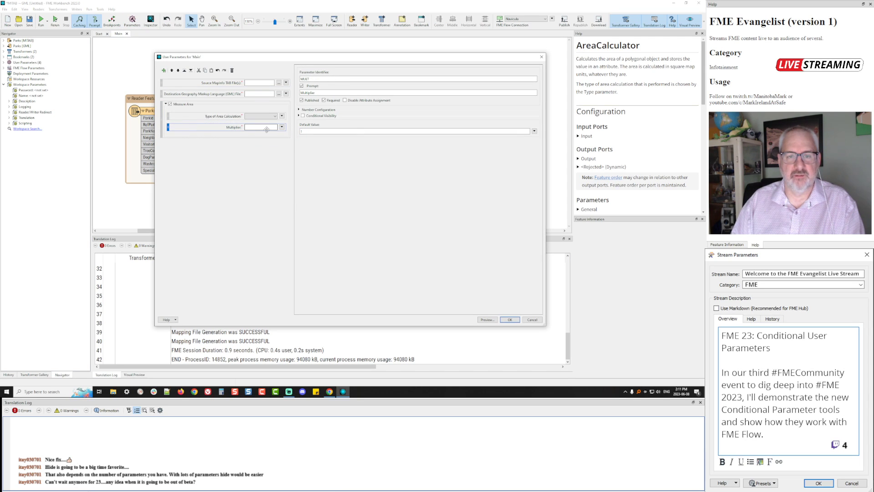
{"action": "left_click", "coordinate": [303, 116]}
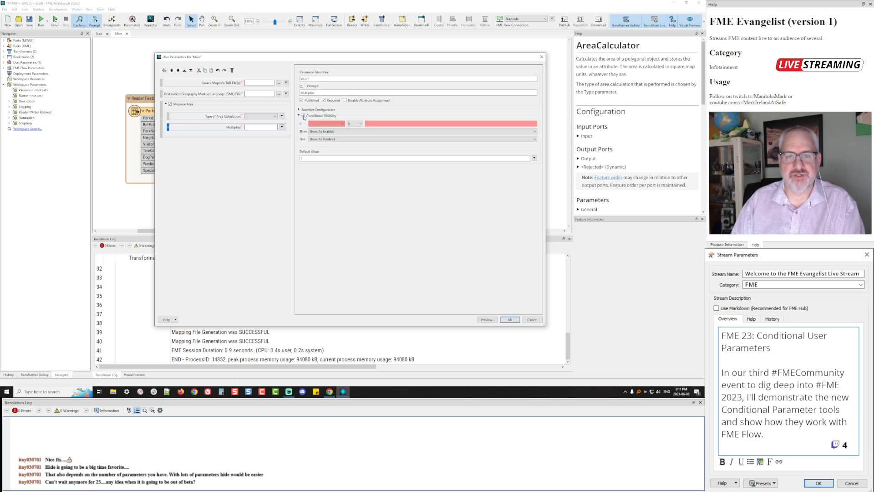
{"action": "left_click", "coordinate": [330, 123]}
{"action": "left_click", "coordinate": [321, 139]}
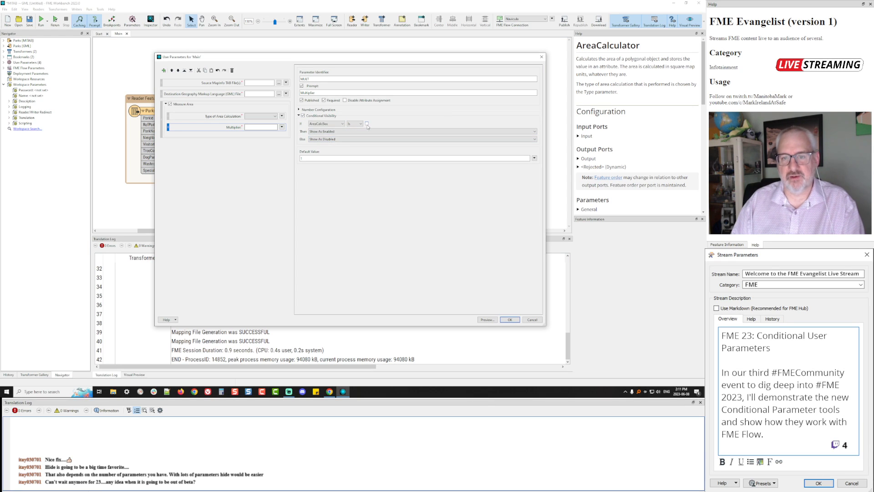
{"action": "left_click", "coordinate": [367, 124]}
{"action": "left_click", "coordinate": [324, 139]}
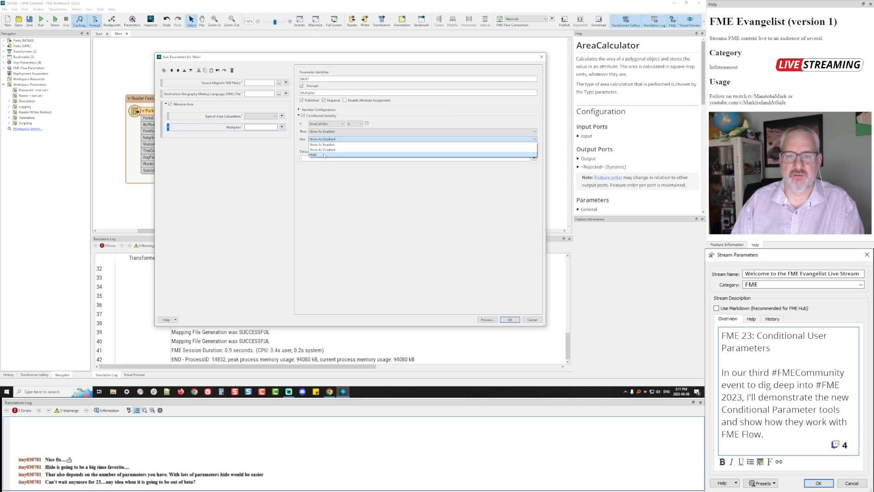
{"action": "left_click", "coordinate": [323, 155]}
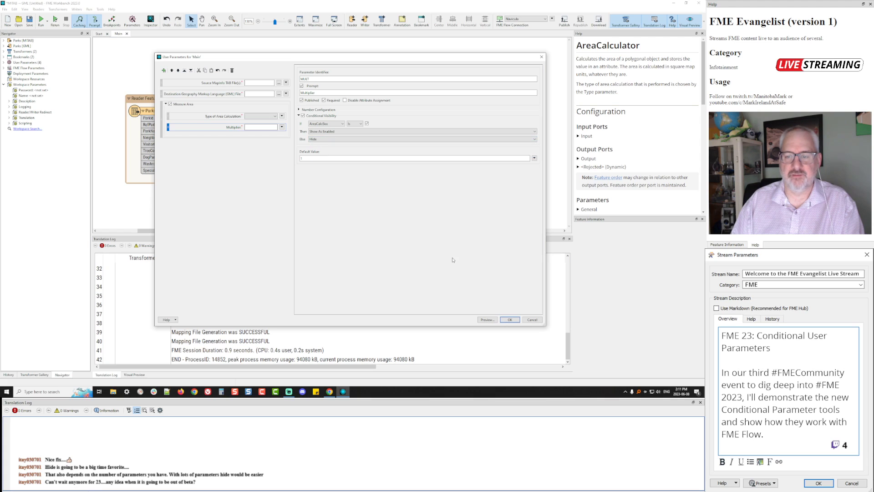
{"action": "left_click", "coordinate": [506, 318]}
{"action": "left_click", "coordinate": [52, 21]}
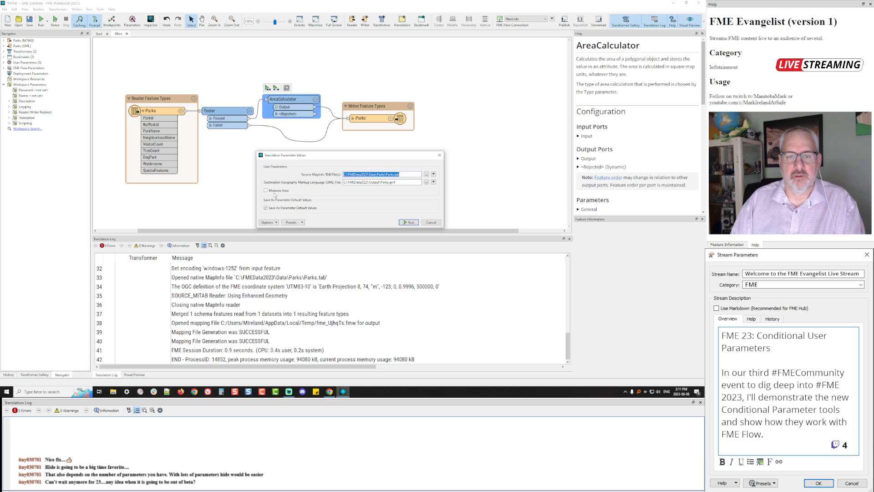
In the run prompt, tick Measure Area and collapse and expand it to check its nested settings, then cancel
{"action": "left_click", "coordinate": [265, 190]}
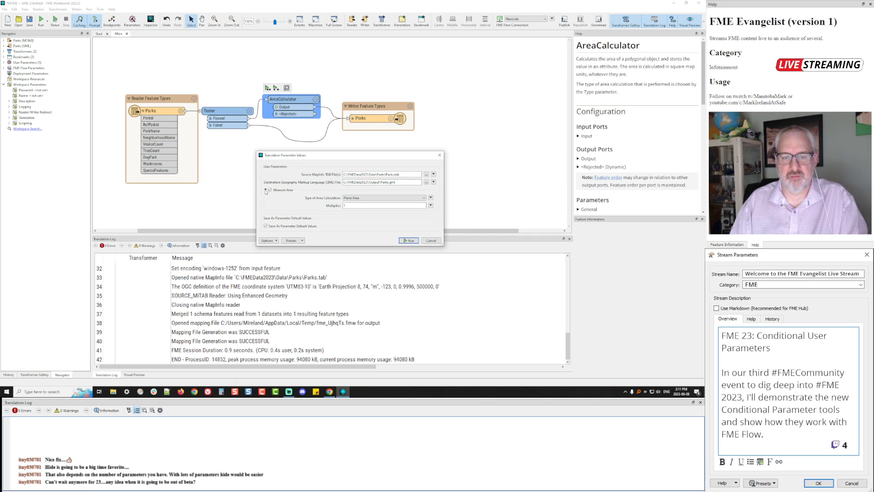
{"action": "left_click", "coordinate": [266, 190]}
{"action": "left_click", "coordinate": [265, 190]}
{"action": "left_click", "coordinate": [266, 190]}
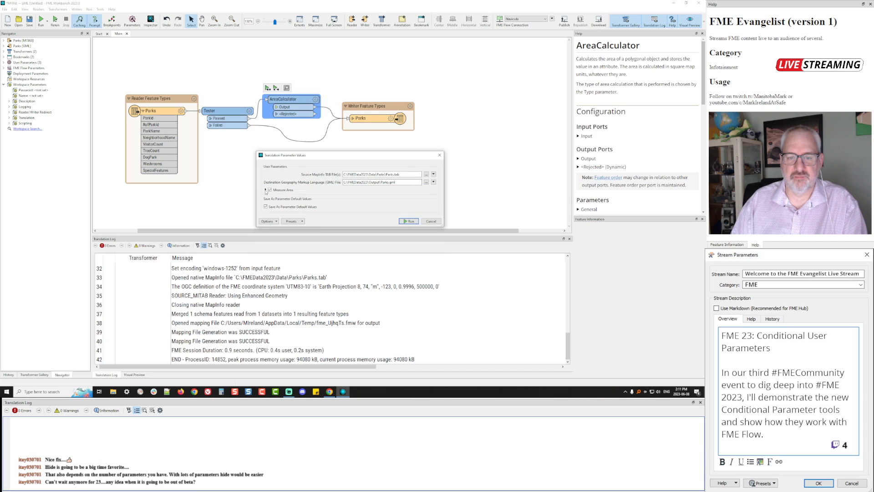
{"action": "left_click", "coordinate": [265, 190]}
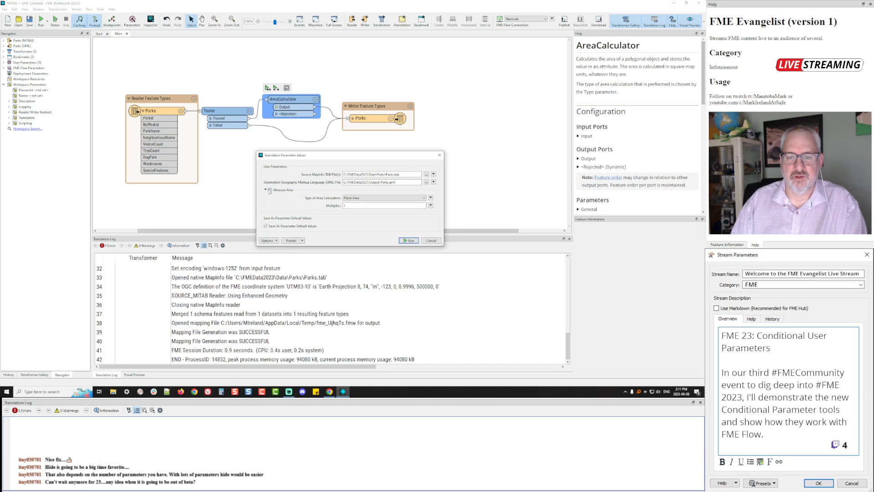
{"action": "left_click", "coordinate": [269, 190]}
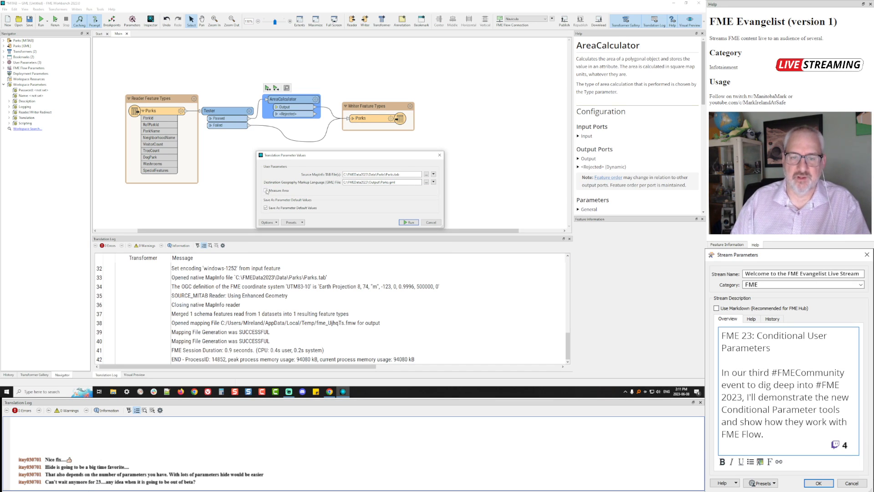
{"action": "left_click", "coordinate": [267, 190]}
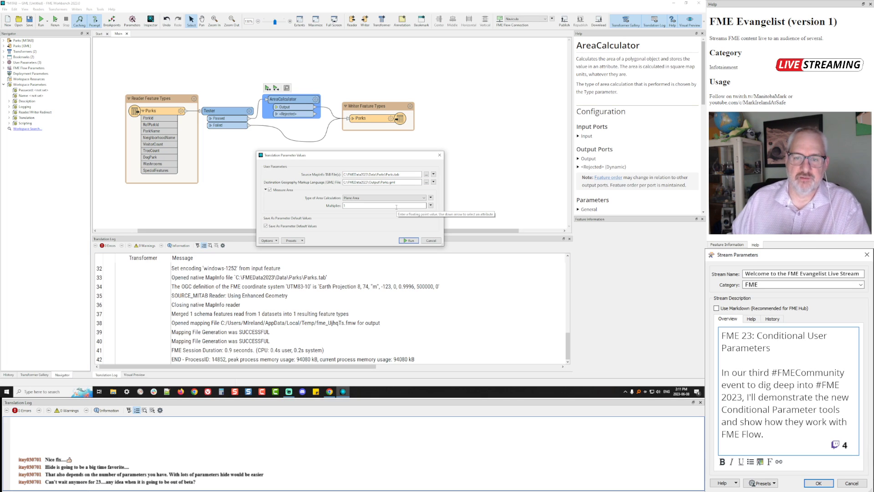
{"action": "left_click", "coordinate": [271, 191]}
{"action": "left_click", "coordinate": [265, 190]}
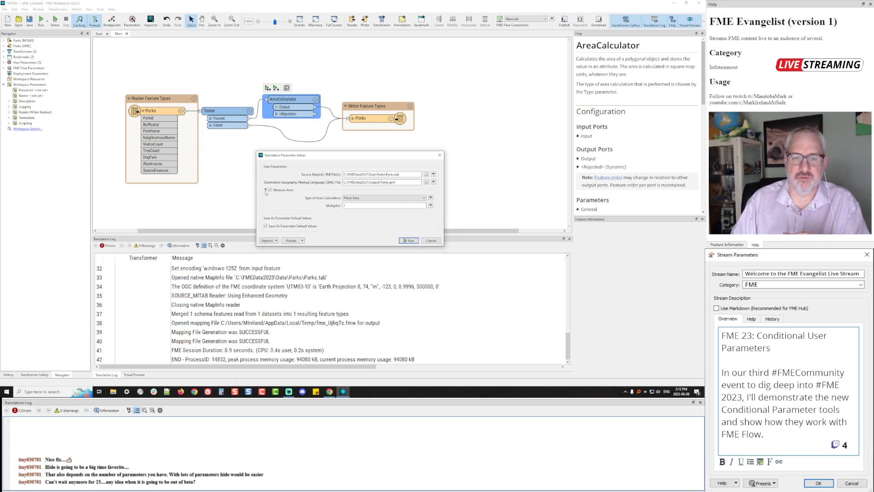
{"action": "left_click", "coordinate": [430, 241]}
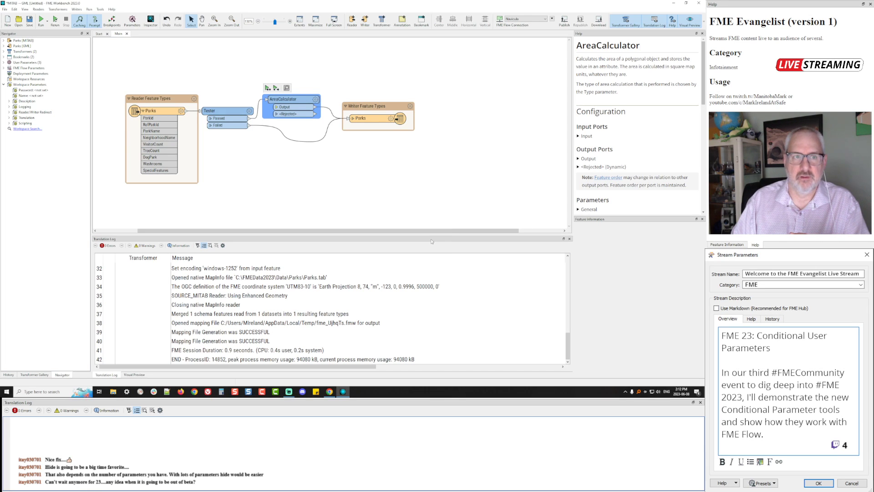
Review Multiplier's rule in User Parameters: Show As Enabled when AreaCalcBox is checked
{"action": "left_click", "coordinate": [134, 27]}
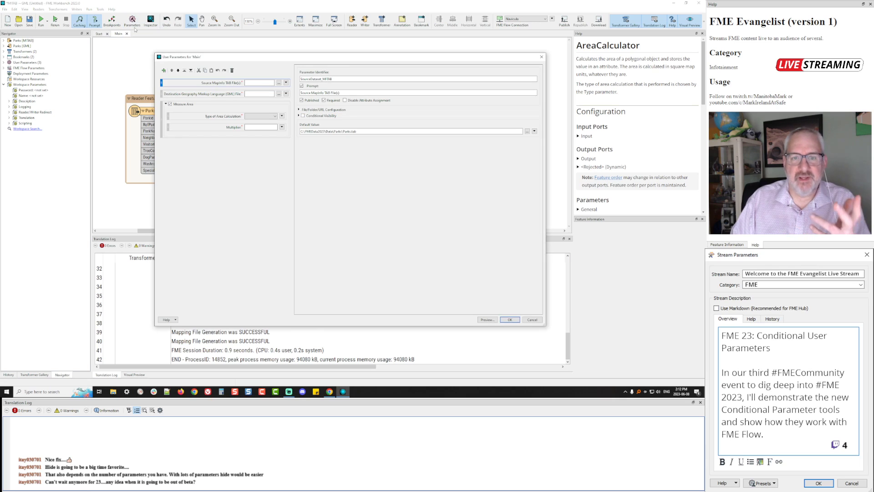
{"action": "left_click", "coordinate": [212, 129]}
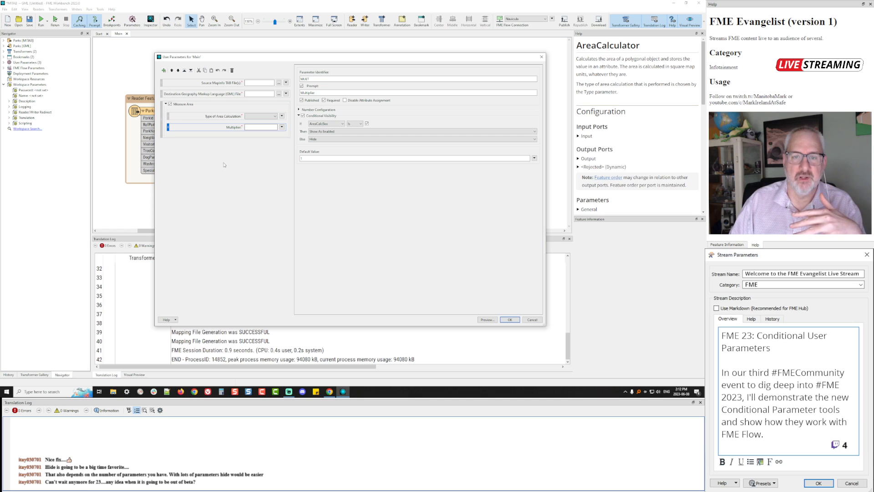
{"action": "left_click", "coordinate": [349, 132]}
{"action": "left_click", "coordinate": [349, 135]}
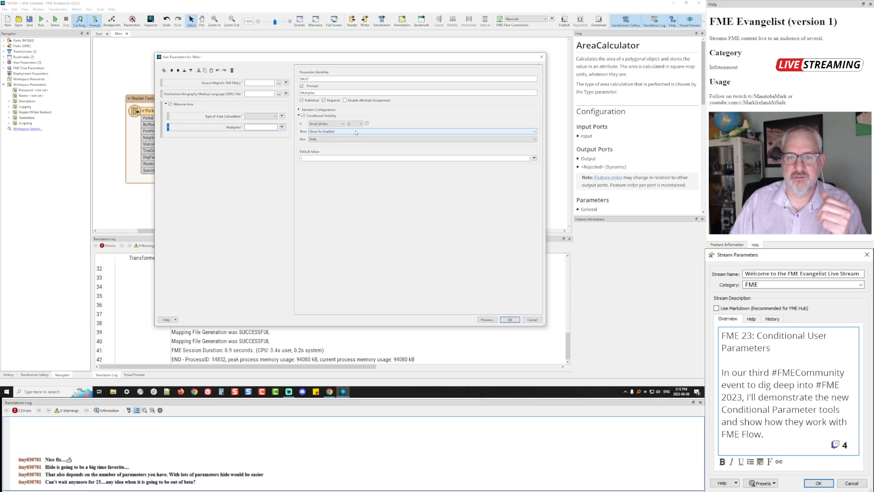
{"action": "left_click", "coordinate": [355, 124]}
{"action": "left_click", "coordinate": [355, 126]}
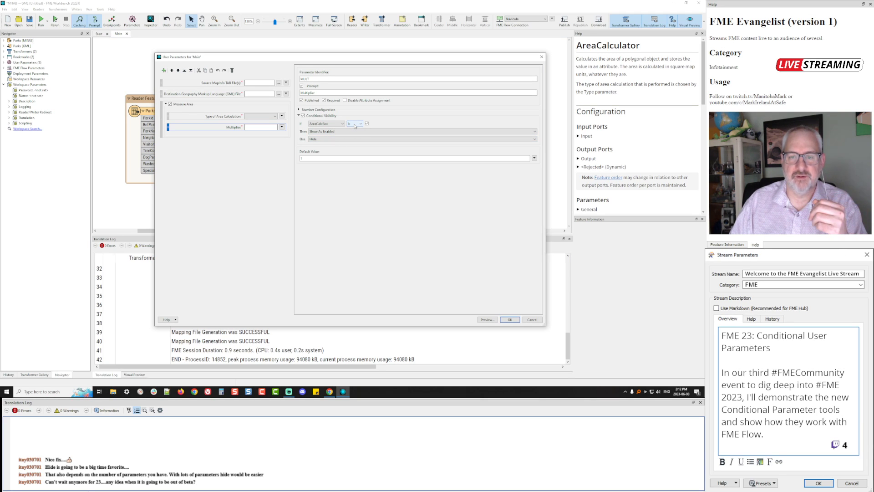
Insert a new Number parameter with Integer numeric precision
{"action": "left_click", "coordinate": [225, 100]}
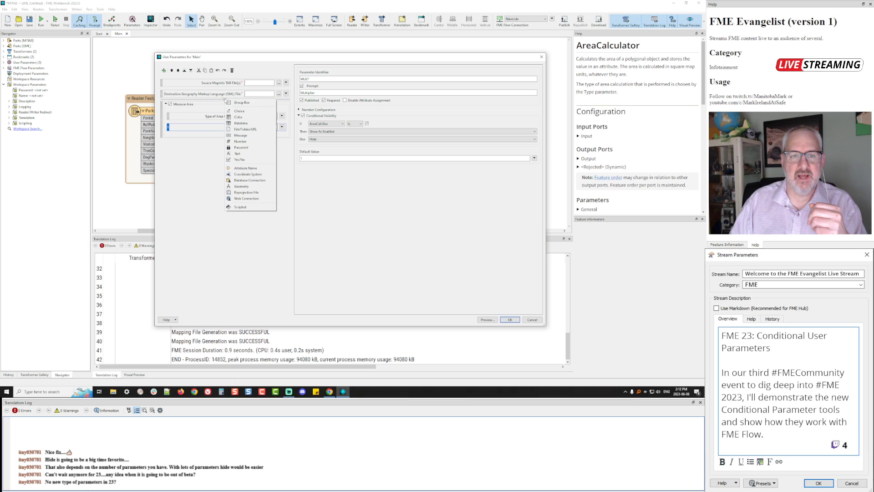
{"action": "left_click", "coordinate": [253, 141]}
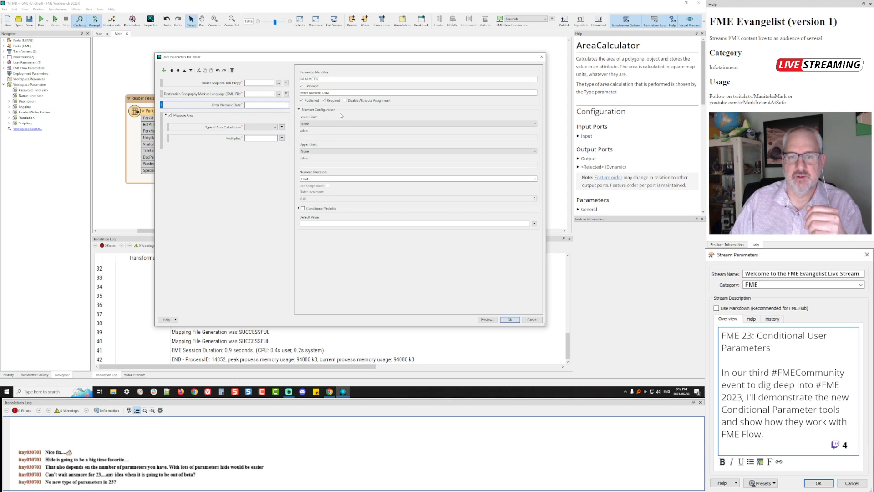
{"action": "left_click", "coordinate": [322, 179]}
{"action": "left_click", "coordinate": [535, 178]}
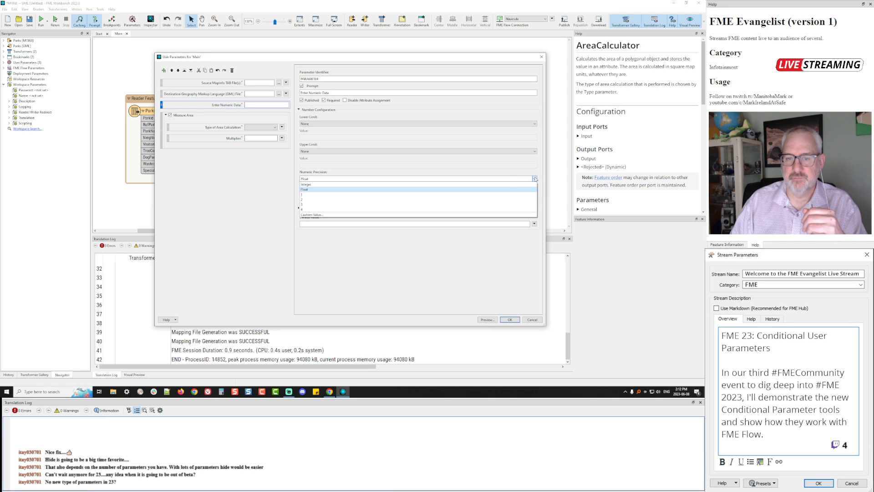
{"action": "left_click", "coordinate": [342, 185]}
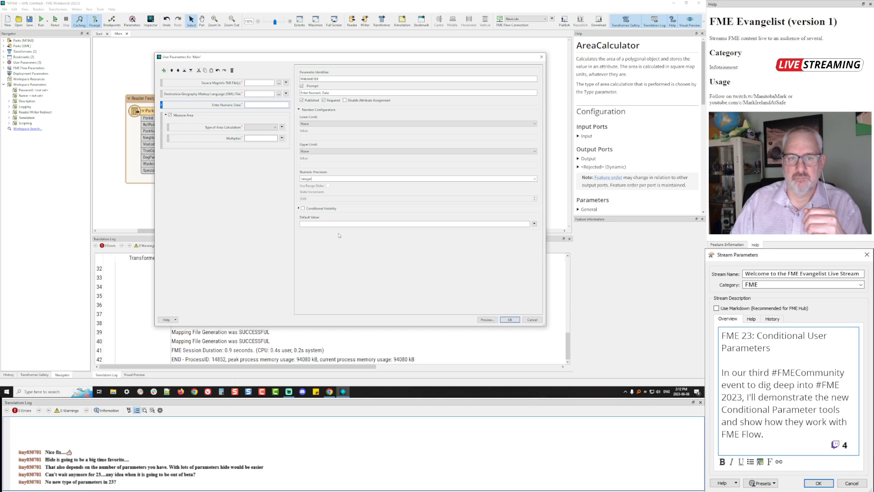
Make the new number parameter the If condition for Multiplier's conditional visibility
{"action": "left_click", "coordinate": [191, 138]}
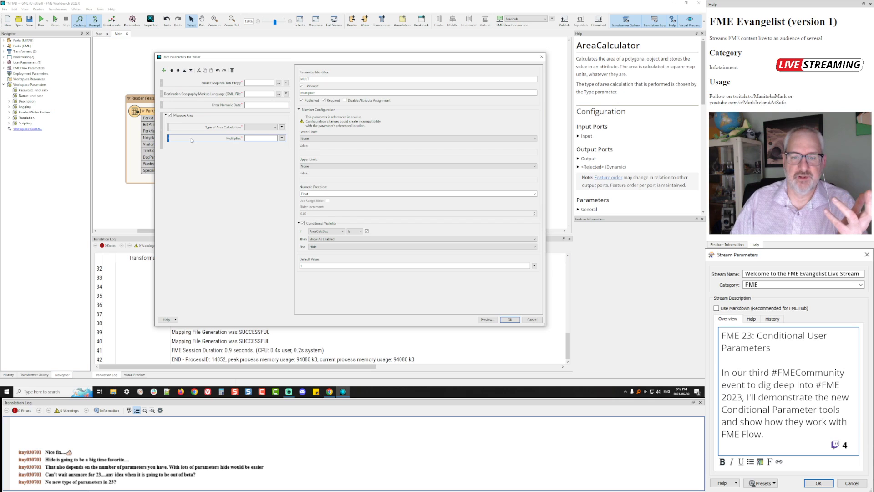
{"action": "left_click", "coordinate": [339, 232]}
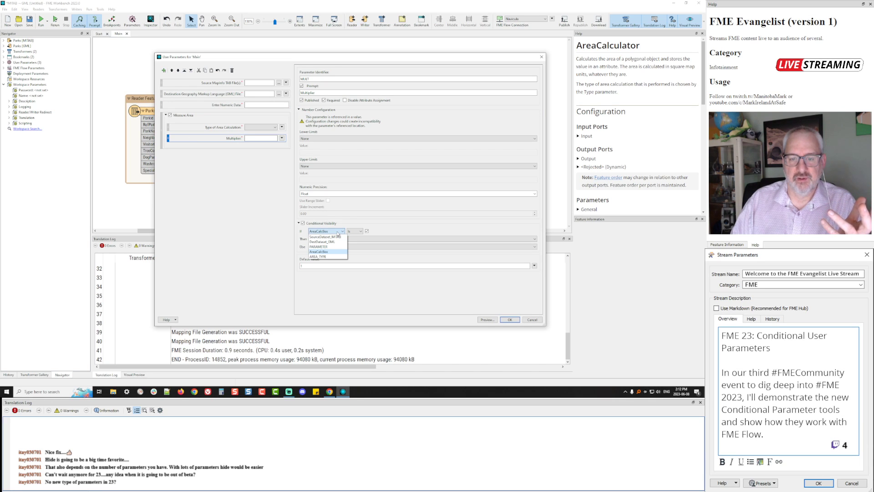
{"action": "left_click", "coordinate": [318, 247]}
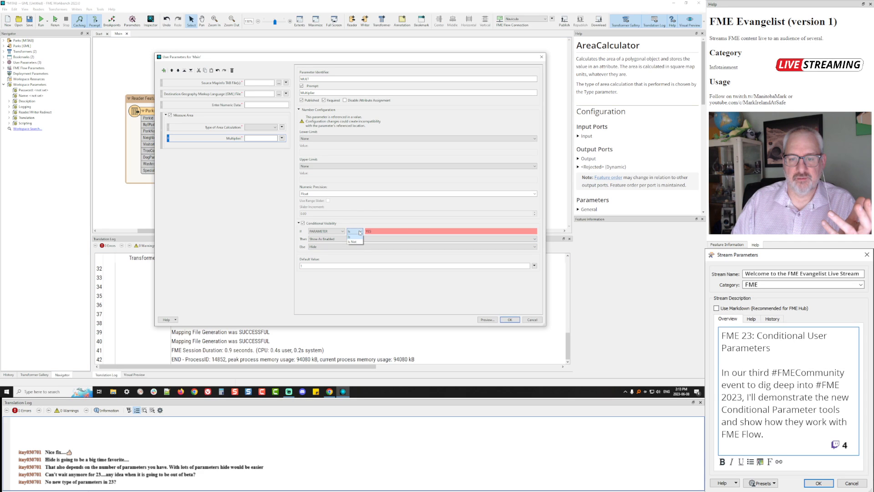
{"action": "left_click", "coordinate": [201, 105]}
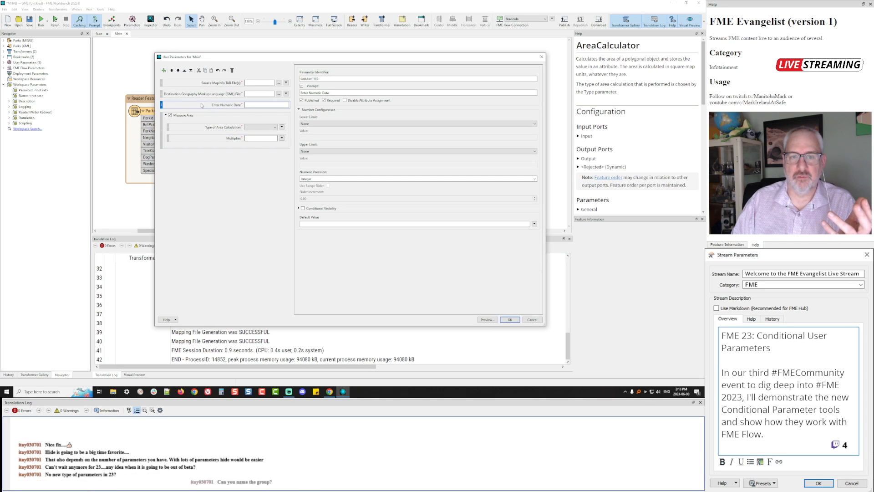
{"action": "left_click", "coordinate": [198, 129]}
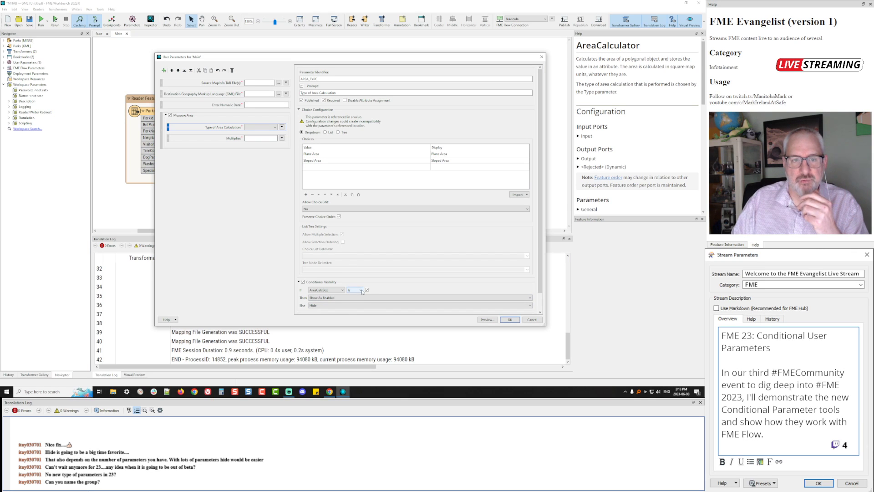
Set Type of Area Calculation's condition to SourceDataset_MITAB with value 32232
{"action": "left_click", "coordinate": [317, 289]}
{"action": "left_click", "coordinate": [326, 292]}
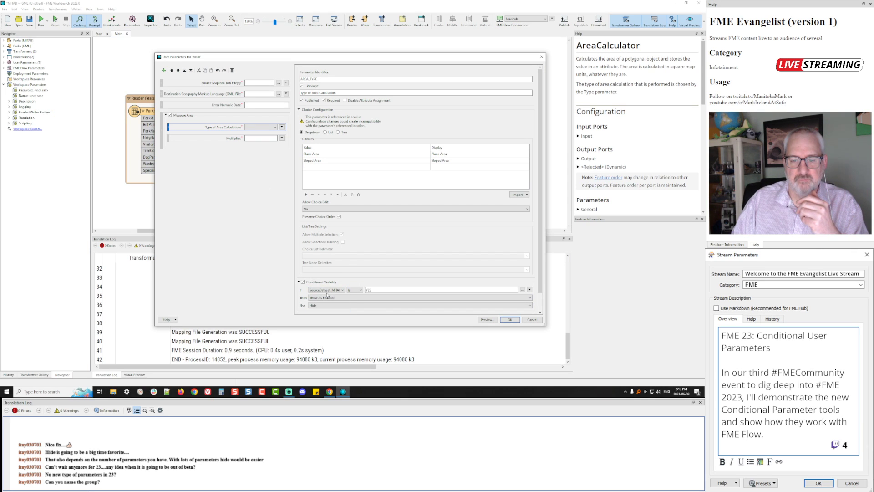
{"action": "left_click_drag", "start_coordinate": [365, 290], "coordinate": [376, 290]}
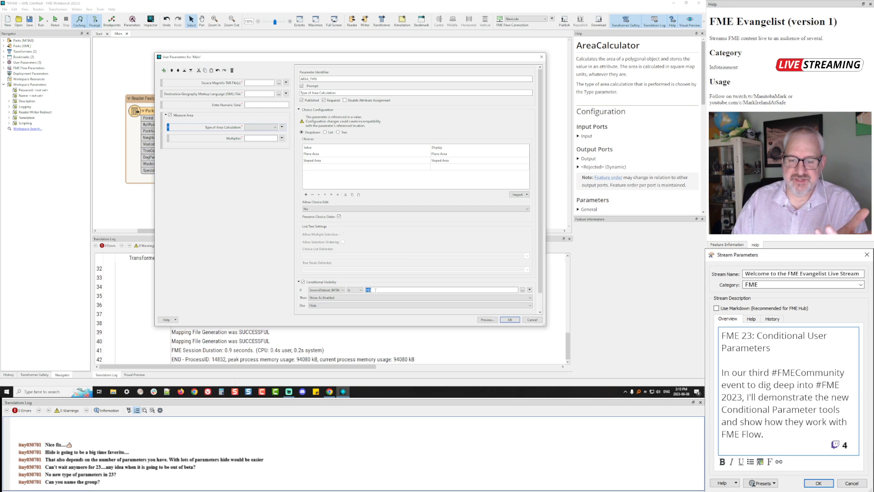
{"action": "type", "text": "32232"}
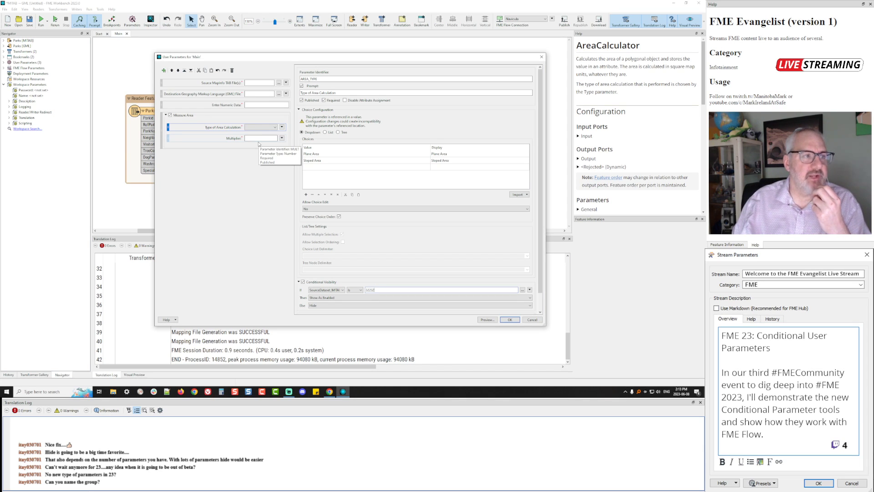
Delete the temporary Enter Numeric Data parameter and apply the user parameter changes
{"action": "left_click", "coordinate": [206, 119]}
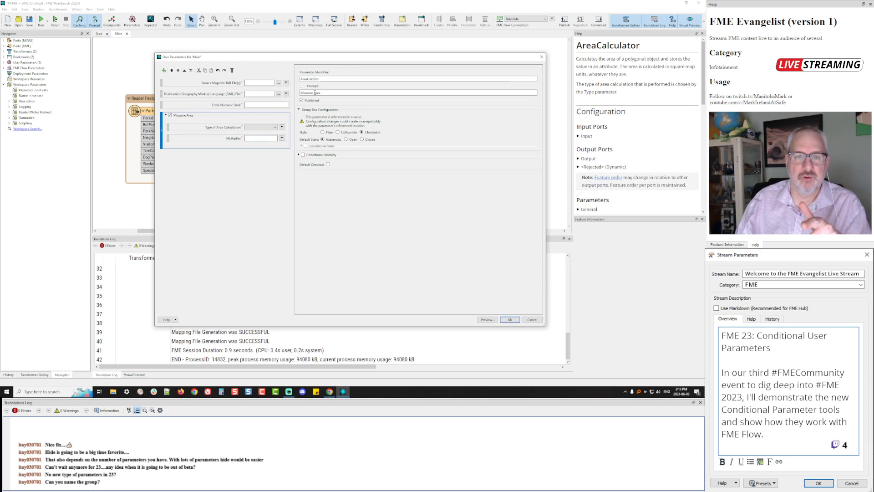
{"action": "triple_click", "coordinate": [315, 93]}
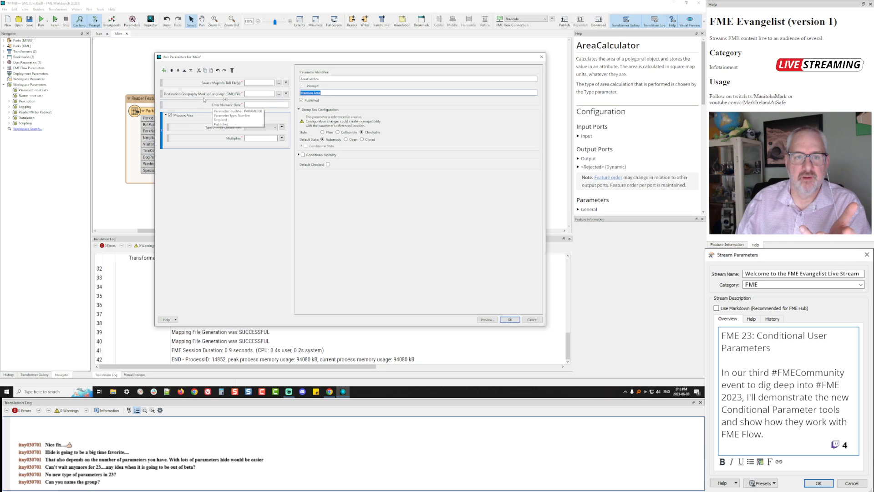
{"action": "left_click", "coordinate": [200, 105]}
{"action": "key", "text": "Delete"}
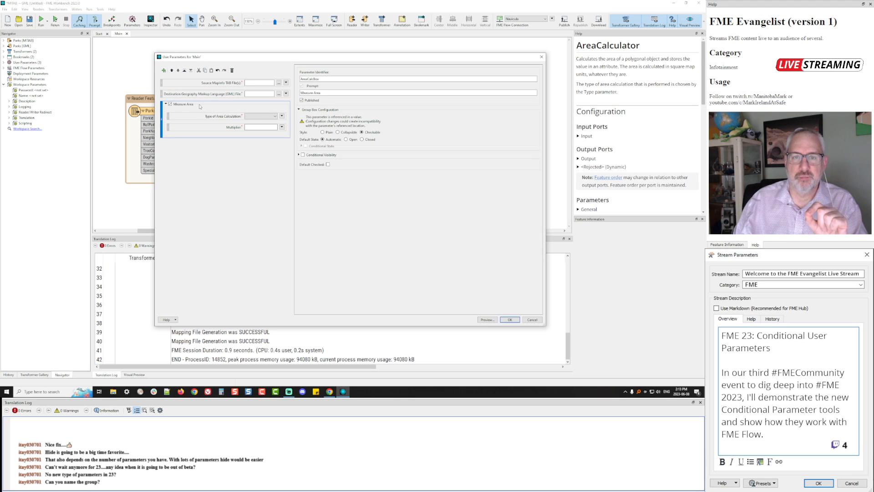
{"action": "left_click", "coordinate": [507, 319]}
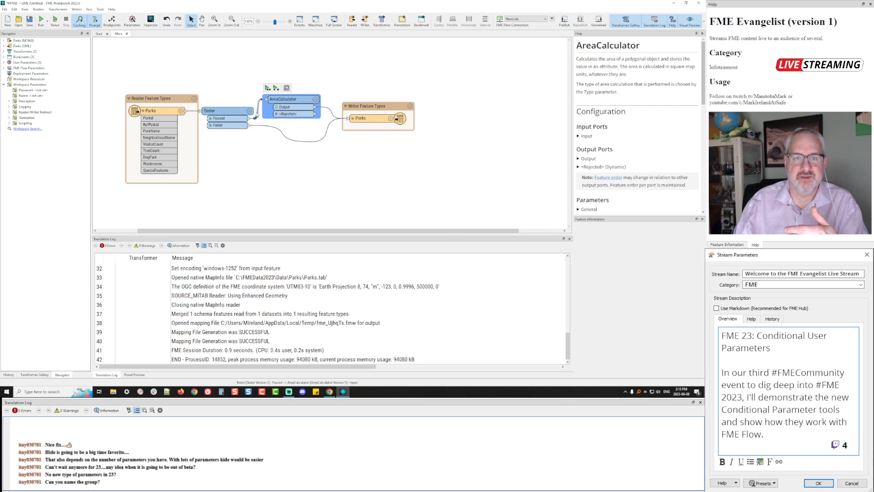
{"action": "double_click", "coordinate": [223, 111]}
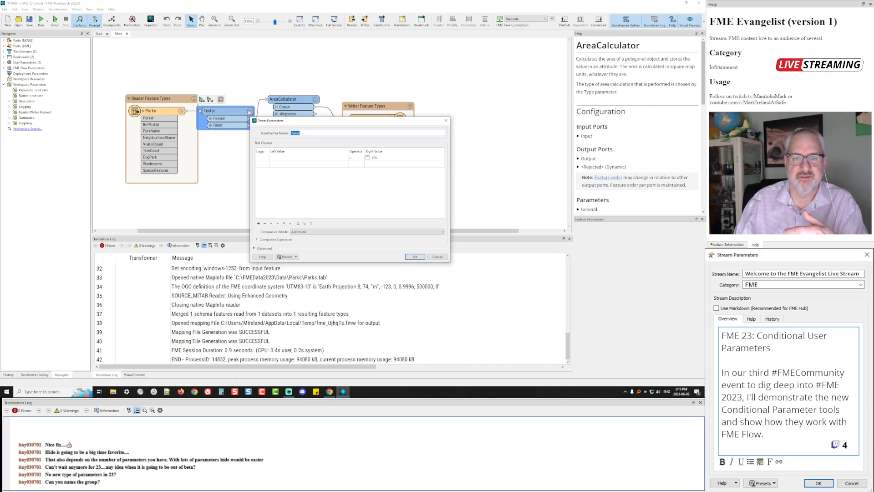
Make the Tester's test clause compare against the AreaCalcBox user parameter
{"action": "left_click", "coordinate": [343, 158]}
{"action": "left_click", "coordinate": [345, 158]}
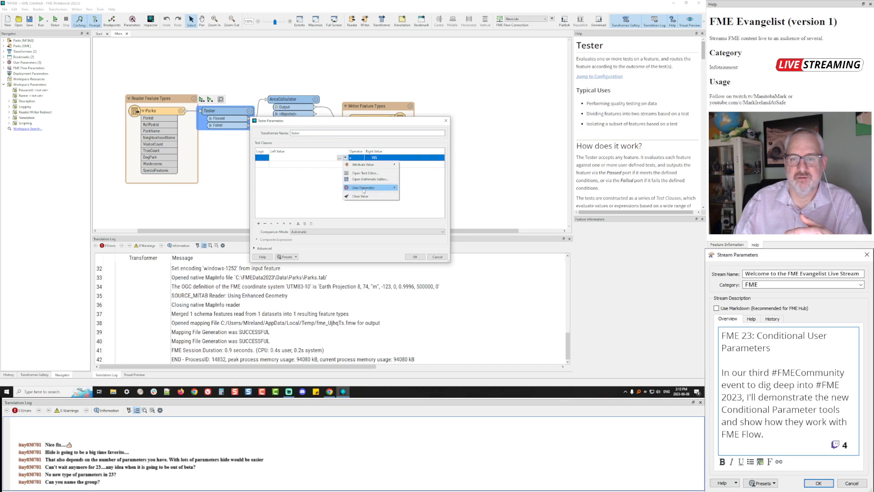
{"action": "mouse_move", "coordinate": [364, 188]}
{"action": "left_click", "coordinate": [421, 204]}
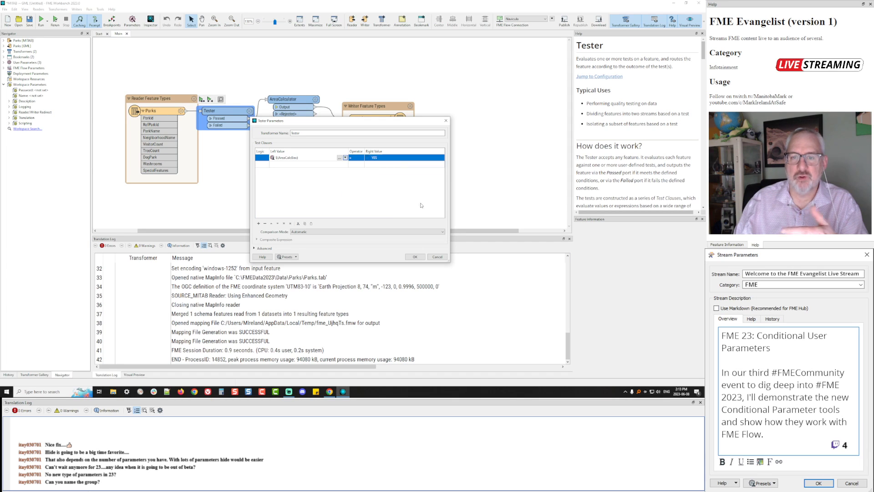
{"action": "left_click", "coordinate": [412, 257]}
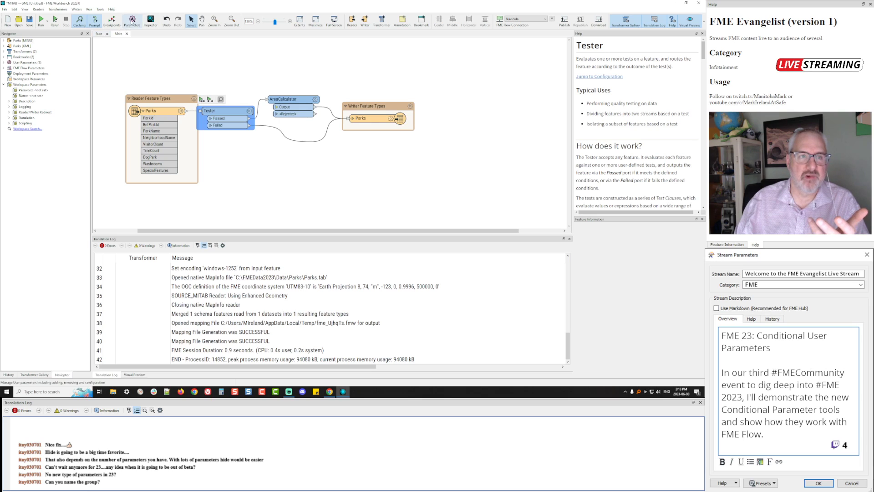
Review the Measure Area group and Type of Area Calculation's visibility settings, then apply them
{"action": "left_click", "coordinate": [132, 20]}
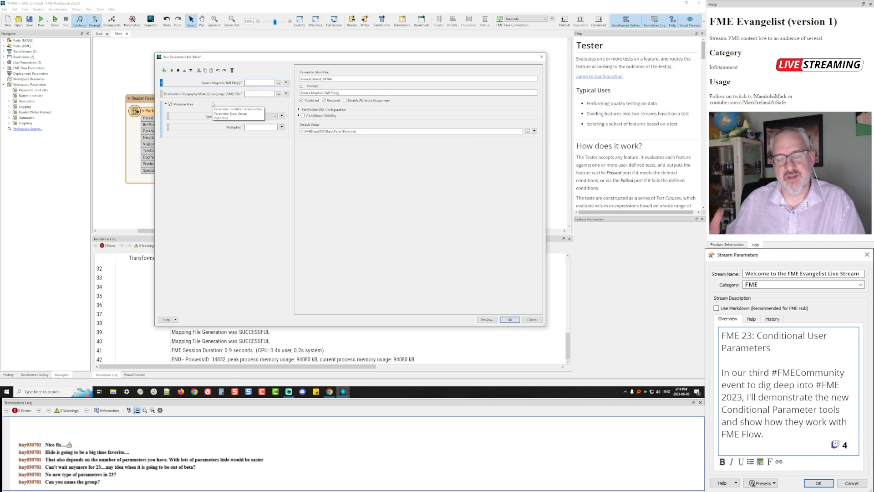
{"action": "left_click", "coordinate": [170, 106]}
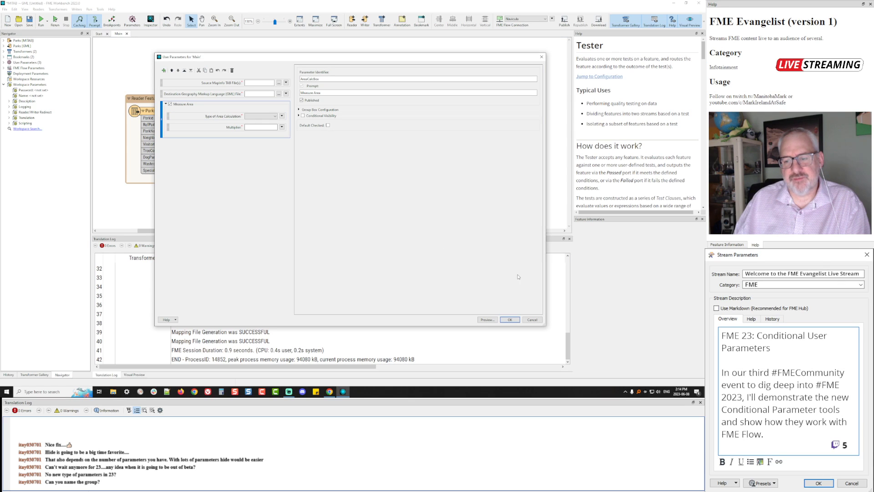
{"action": "left_click", "coordinate": [218, 118]}
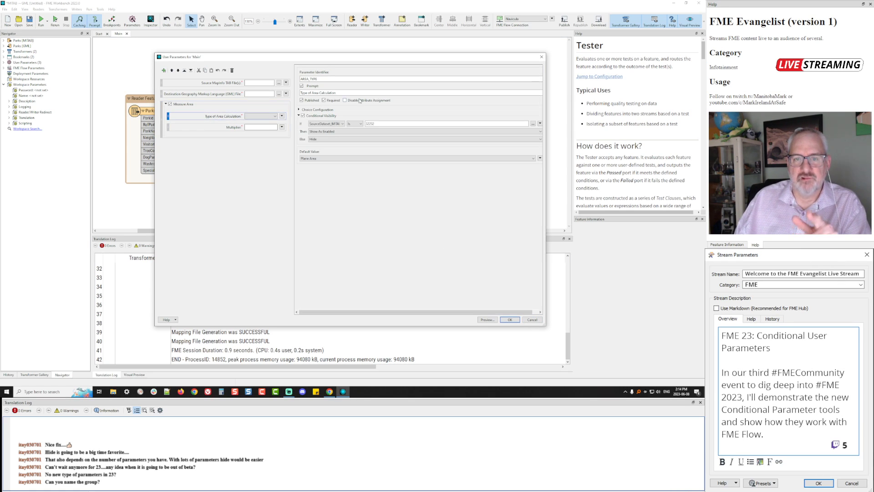
{"action": "left_click", "coordinate": [509, 320]}
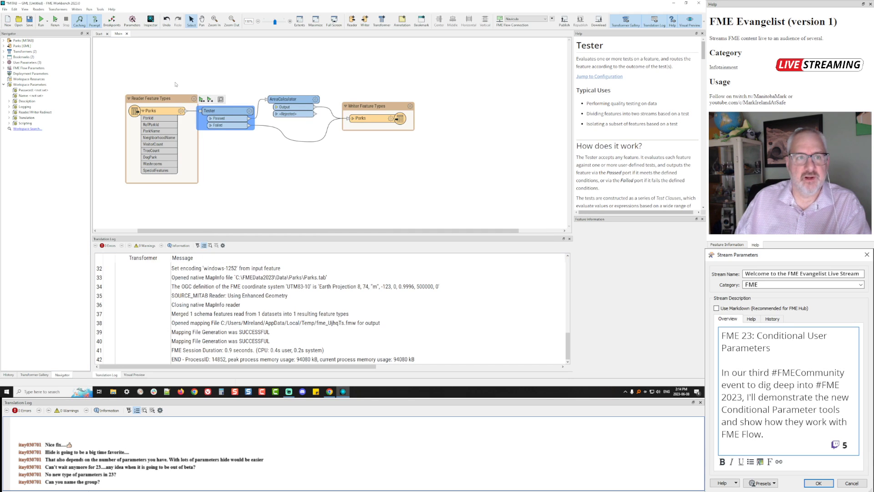
Rerun the workspace with Measure Area turned on
{"action": "left_click", "coordinate": [55, 20]}
{"action": "left_click", "coordinate": [270, 190]}
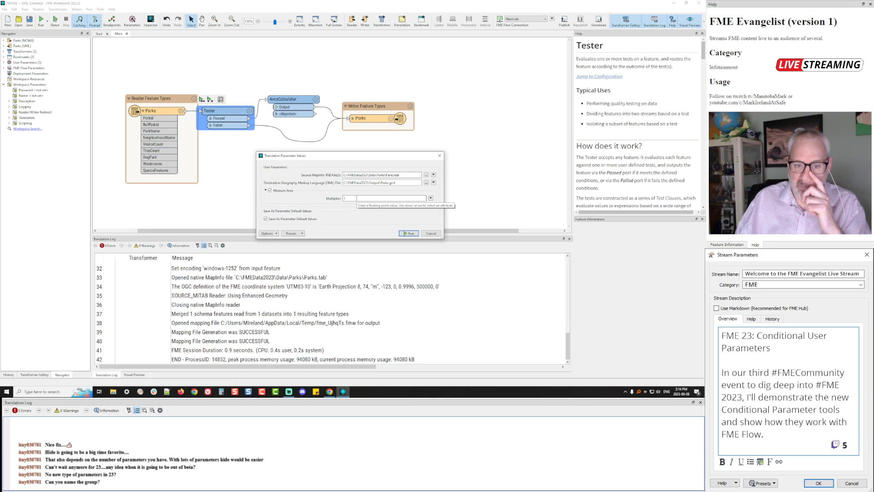
{"action": "left_click", "coordinate": [409, 233]}
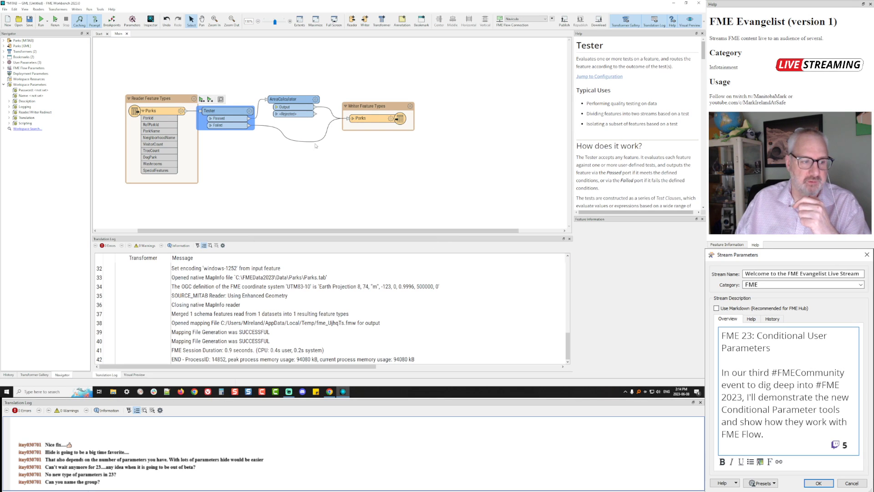
Set Type of Area Calculation's visibility condition parameter to AreaCalcBox
{"action": "left_click", "coordinate": [132, 20]}
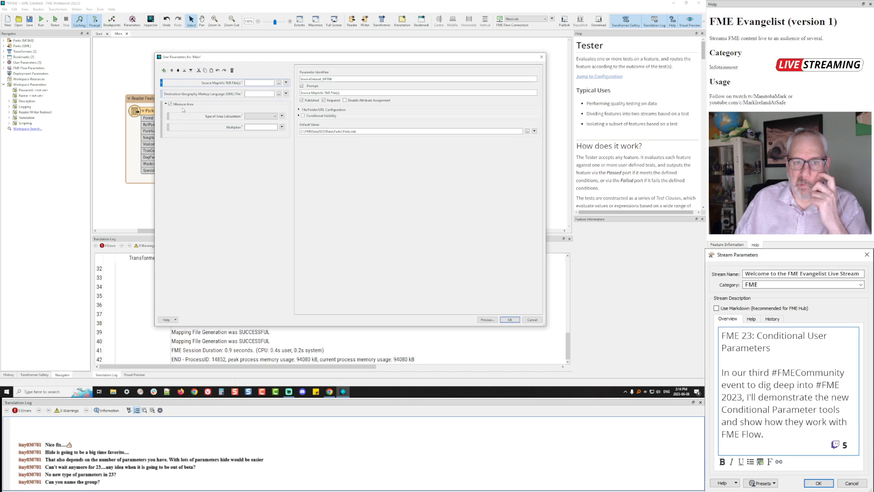
{"action": "left_click", "coordinate": [192, 119]}
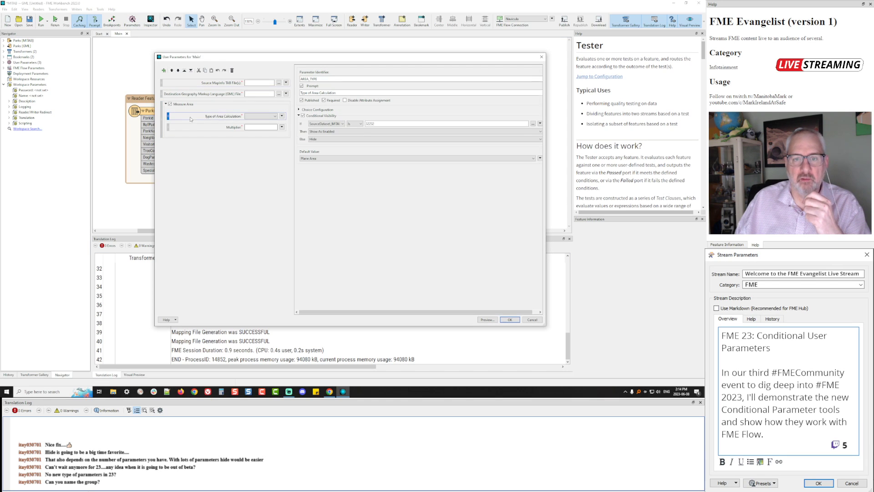
{"action": "left_click", "coordinate": [331, 124]}
{"action": "left_click", "coordinate": [338, 135]}
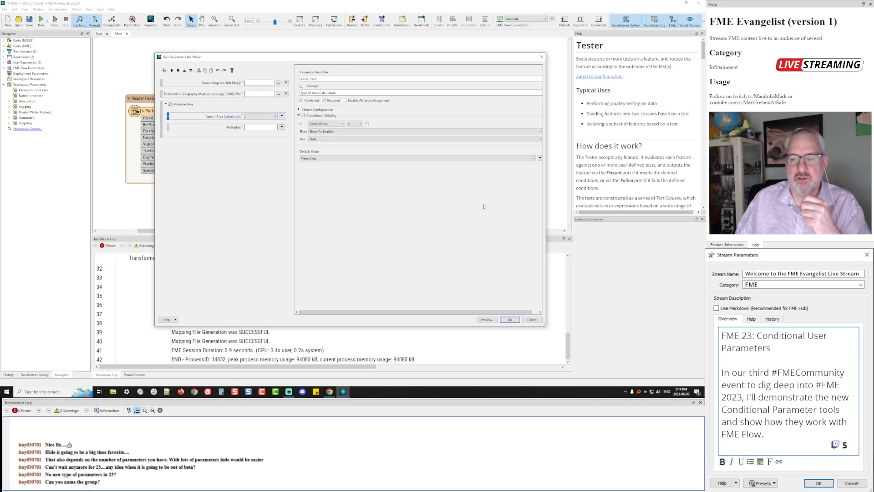
{"action": "left_click", "coordinate": [510, 320]}
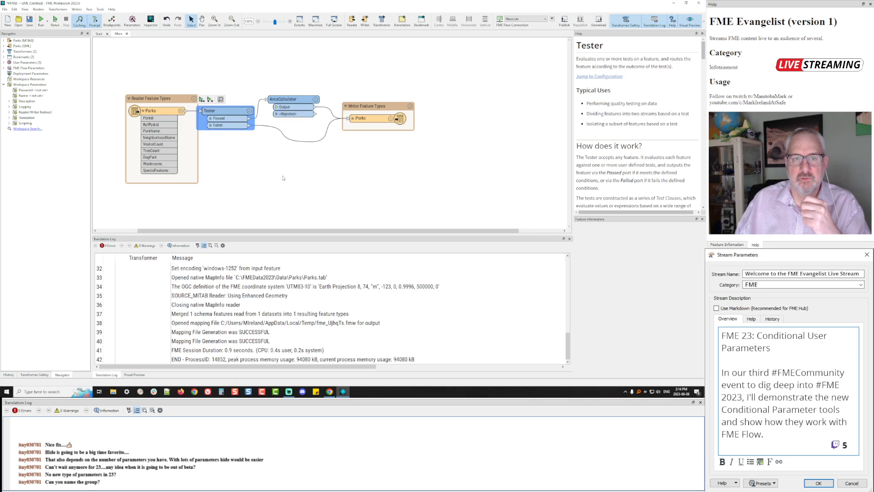
Rerun with Multiplier cleared and Measure Area unchecked; it outputs 80 features with 7 warnings
{"action": "left_click", "coordinate": [54, 20]}
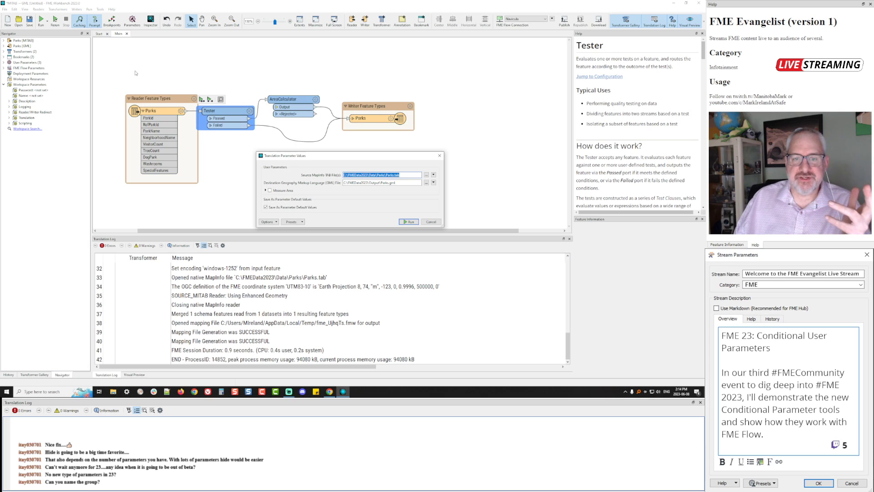
{"action": "left_click", "coordinate": [270, 191]}
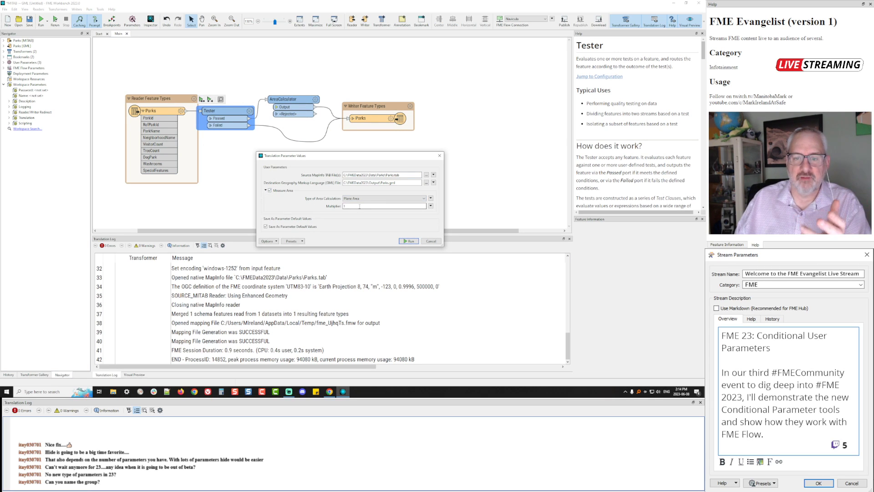
{"action": "left_click", "coordinate": [360, 206]}
{"action": "key", "text": "BackSpace"}
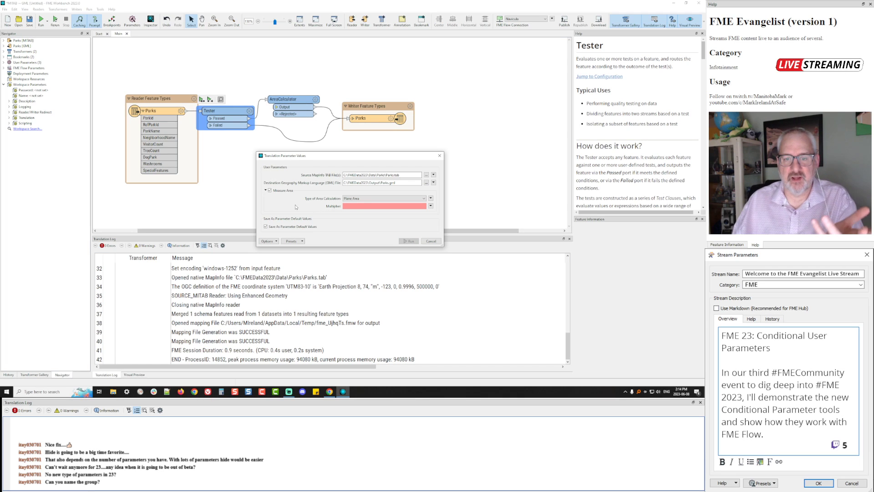
{"action": "left_click", "coordinate": [270, 191]}
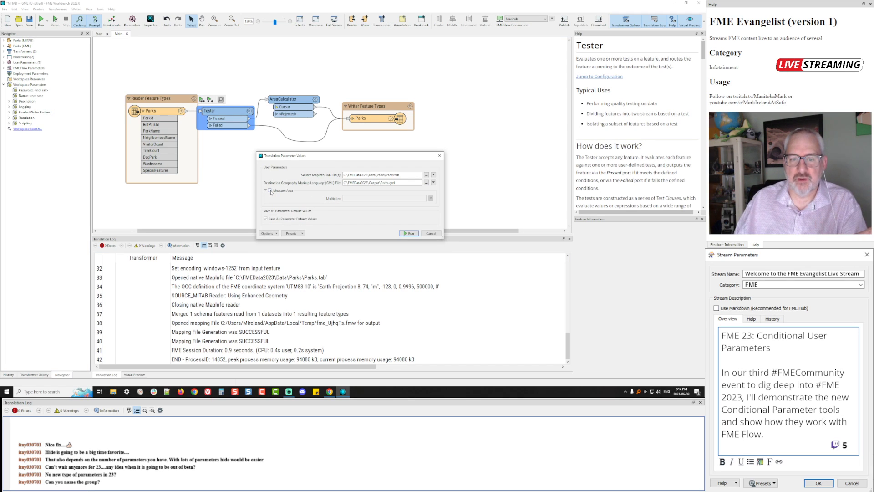
{"action": "left_click", "coordinate": [407, 233]}
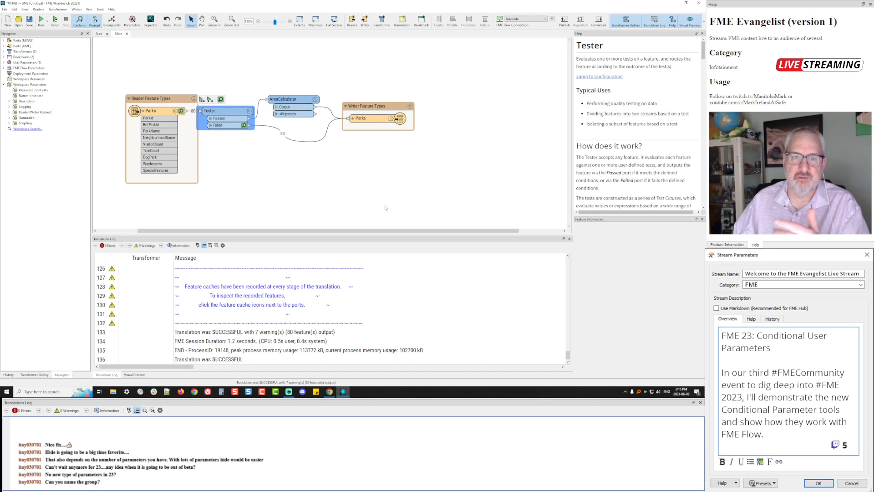
Rerun Parks with a blank Multiplier and Measure Area off; all 80 features exit Tester's Failed port
{"action": "left_click", "coordinate": [41, 20]}
{"action": "left_click", "coordinate": [271, 191]}
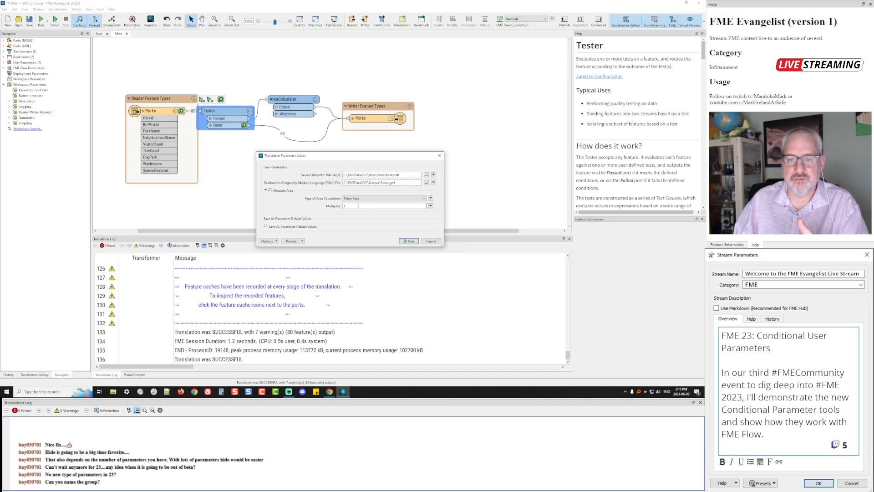
{"action": "key", "text": "BackSpace"}
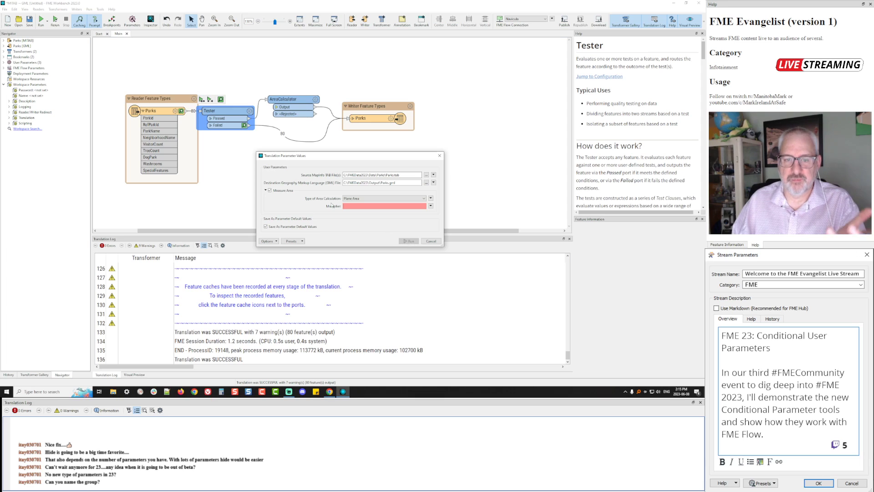
{"action": "left_click", "coordinate": [270, 191]}
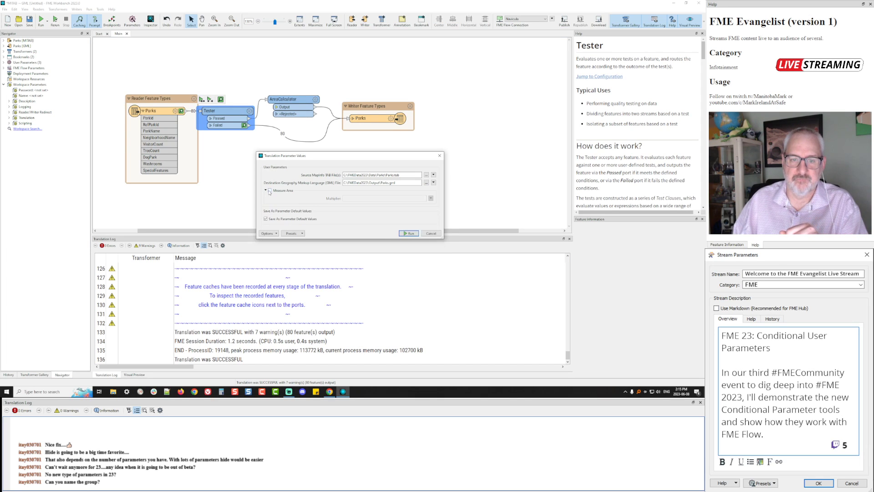
{"action": "left_click", "coordinate": [410, 233]}
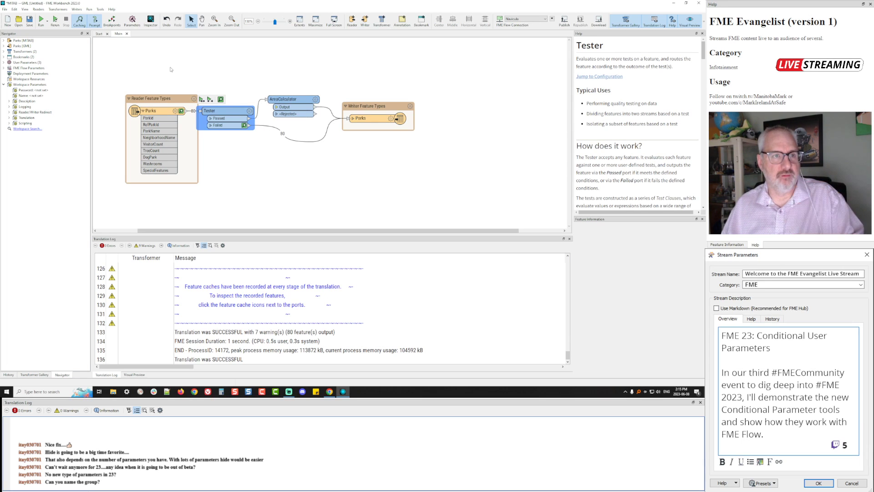
Open 2023QueryTool.fmw from the Start page's recent list, discarding changes to the previous workspace
{"action": "left_click", "coordinate": [98, 34]}
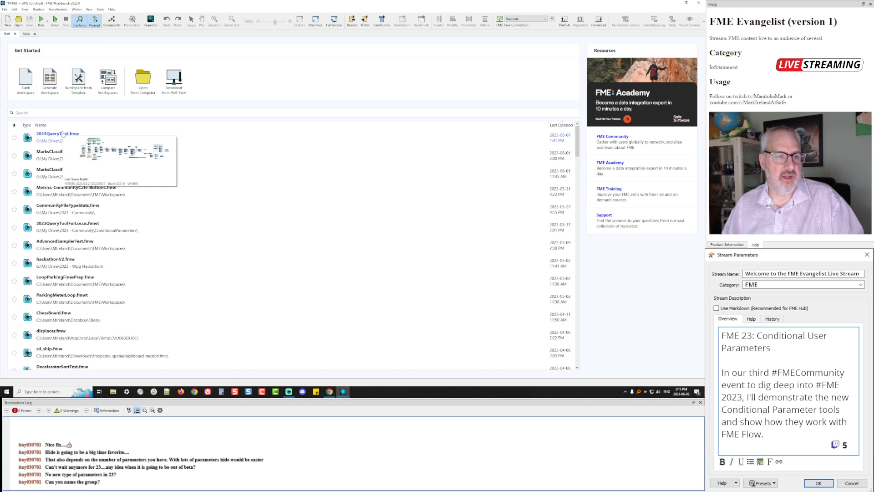
{"action": "left_click", "coordinate": [63, 134]}
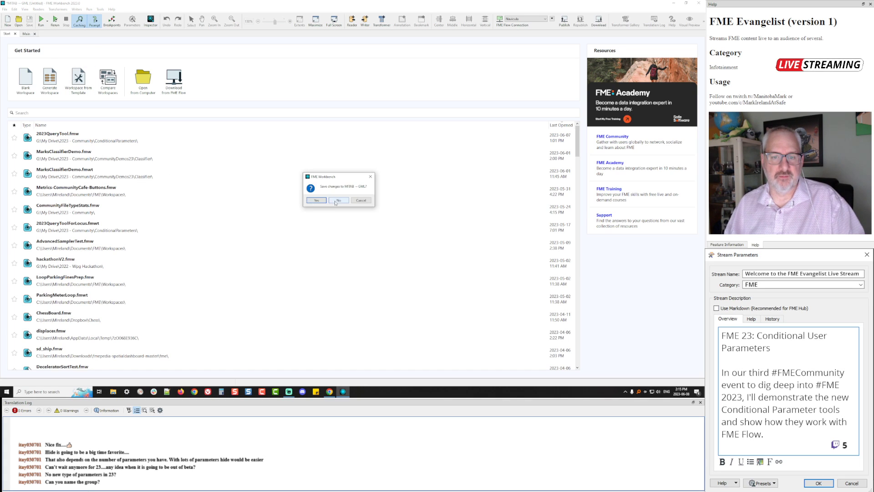
{"action": "left_click", "coordinate": [336, 200]}
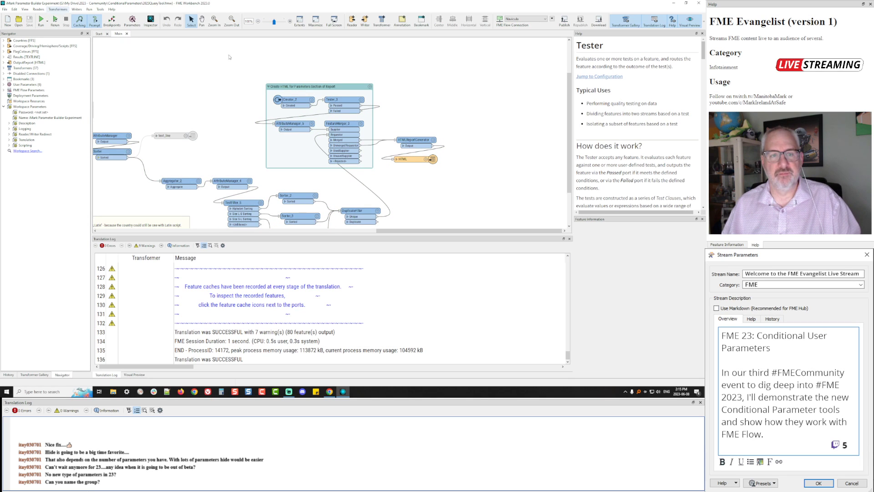
Pan and zoom the canvas and lower the log pane so the workflow fills the view
{"action": "key", "text": "space"}
{"action": "left_click_drag", "start_coordinate": [197, 97], "coordinate": [492, 69]}
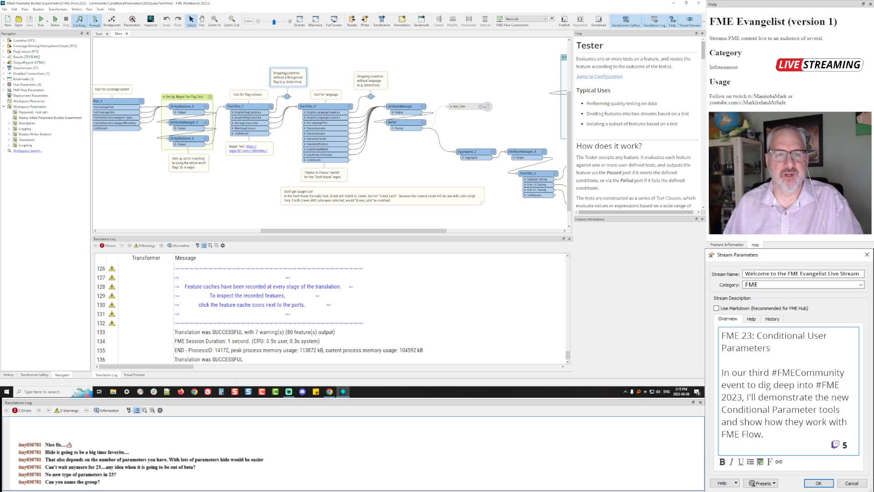
{"action": "key", "text": "space"}
{"action": "left_click_drag", "start_coordinate": [256, 74], "coordinate": [338, 74]}
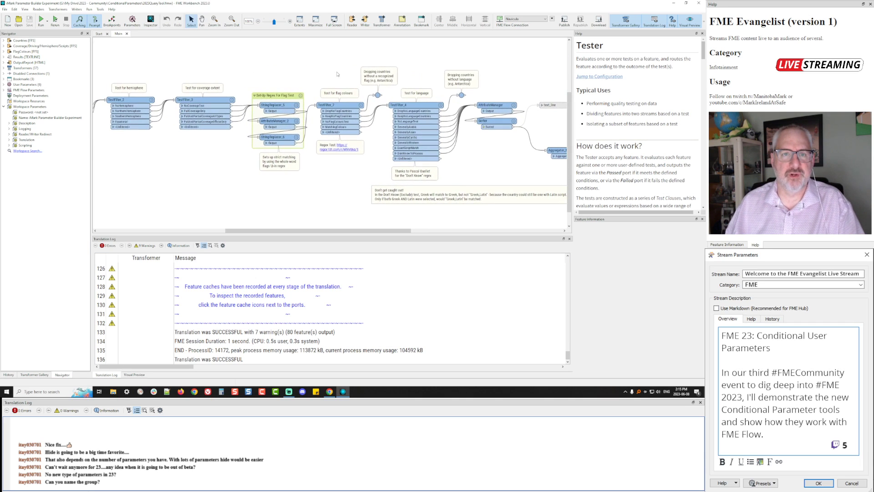
{"action": "left_click", "coordinate": [279, 23]}
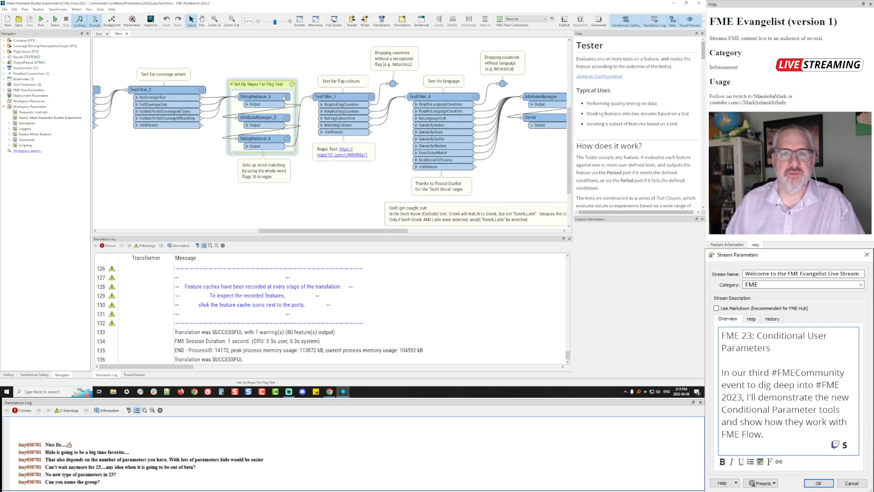
{"action": "left_click_drag", "start_coordinate": [264, 236], "coordinate": [264, 320]}
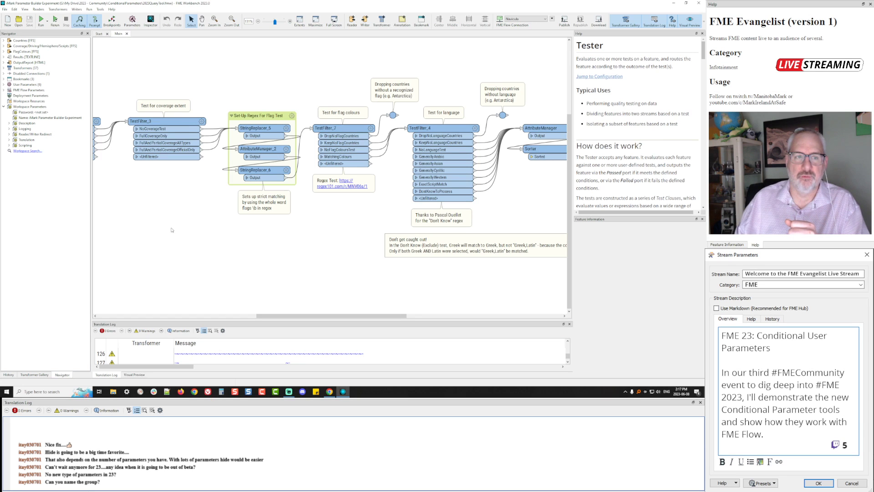
{"action": "left_click_drag", "start_coordinate": [141, 202], "coordinate": [568, 252]}
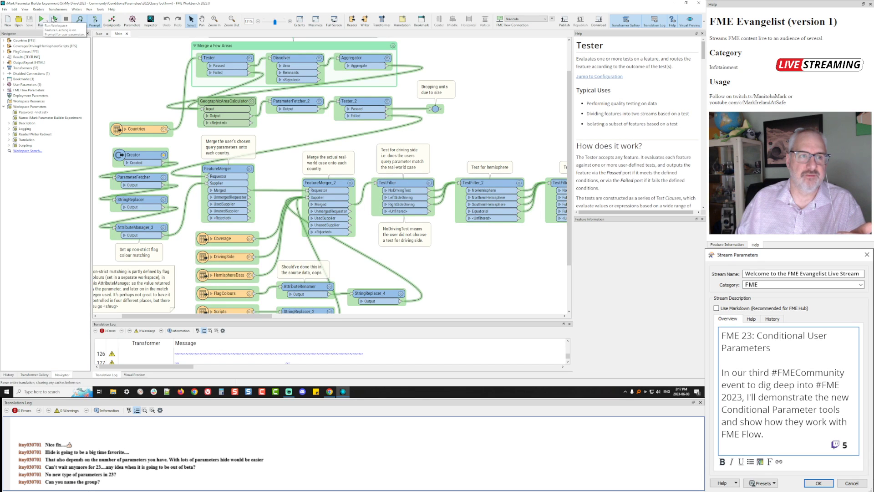
Rerun with a prompt, enable Coverage with partial coverage and exclude geounits under 25 sq km
{"action": "left_click", "coordinate": [55, 20]}
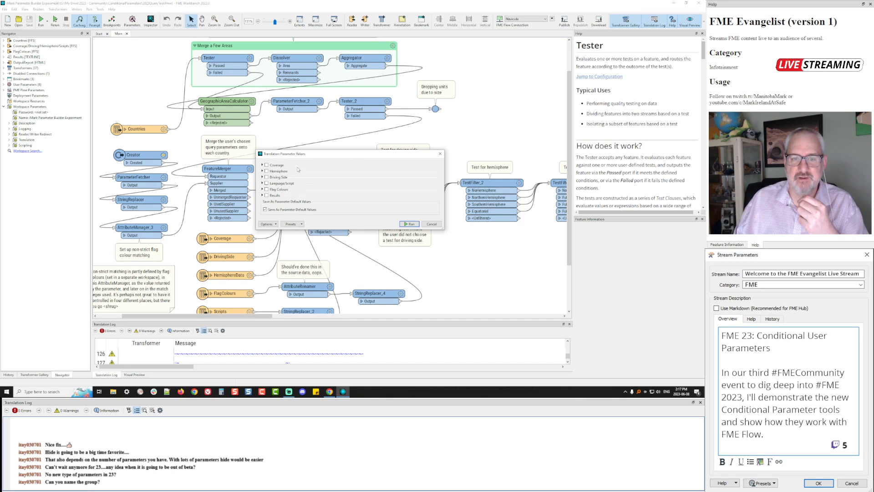
{"action": "left_click", "coordinate": [262, 164]}
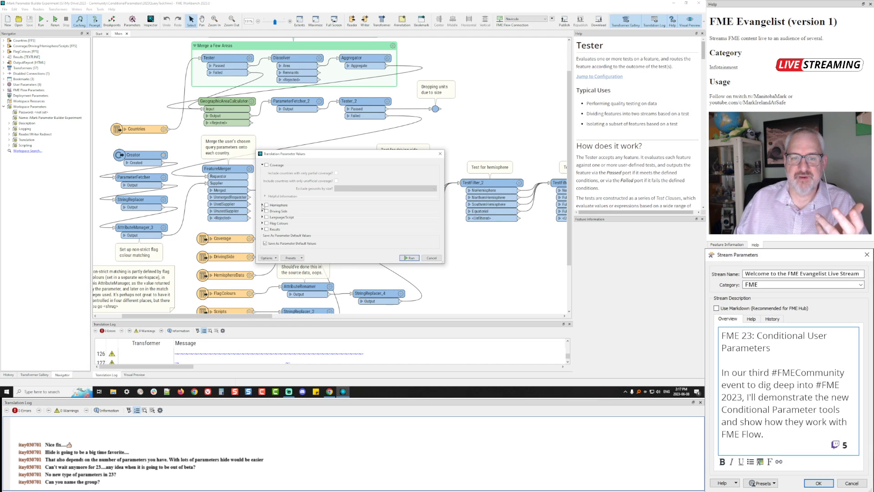
{"action": "left_click", "coordinate": [262, 205]}
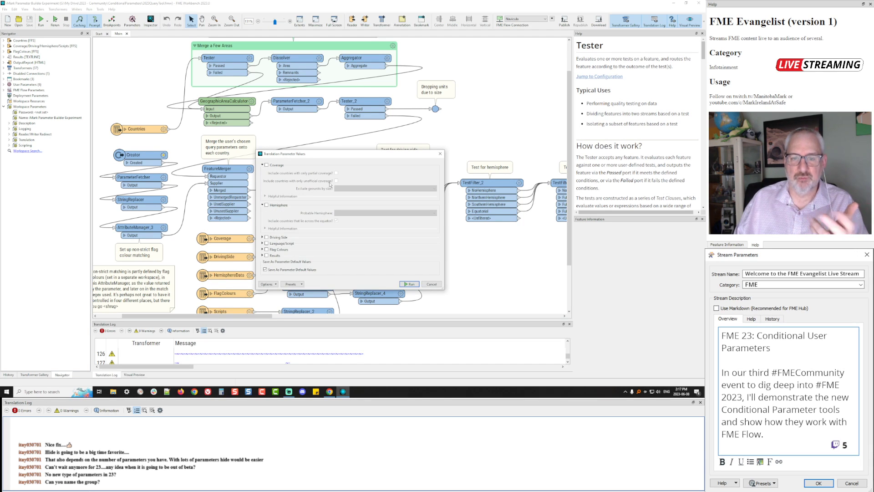
{"action": "left_click", "coordinate": [266, 166]}
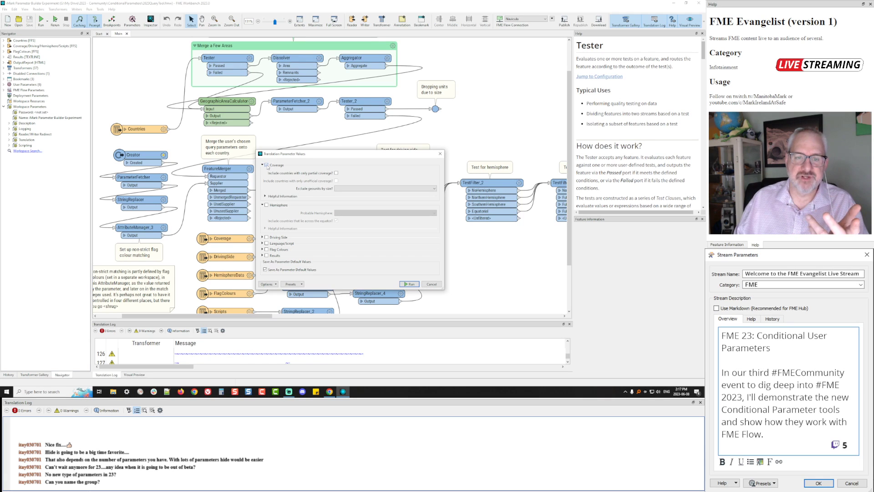
{"action": "left_click", "coordinate": [336, 173]}
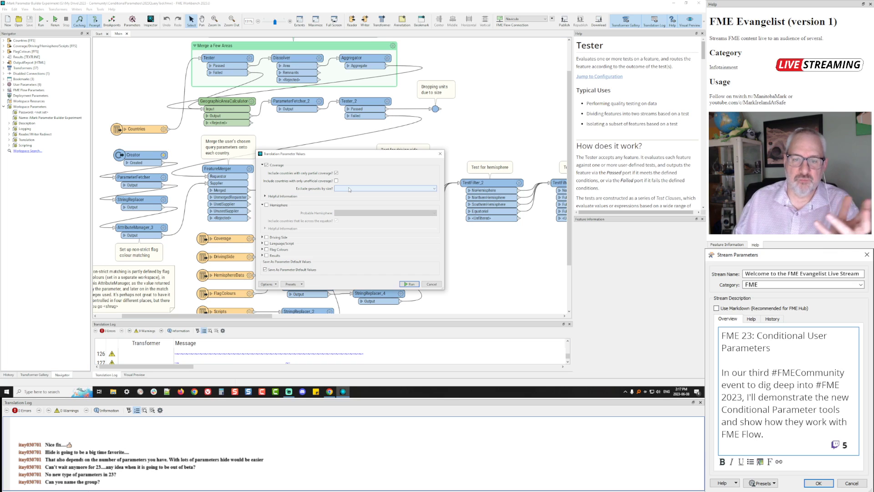
{"action": "left_click", "coordinate": [349, 190]}
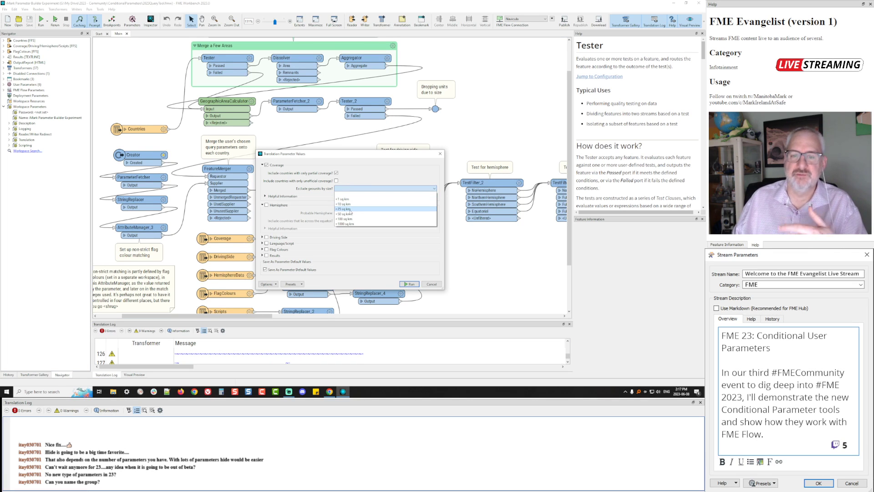
{"action": "left_click", "coordinate": [350, 209]}
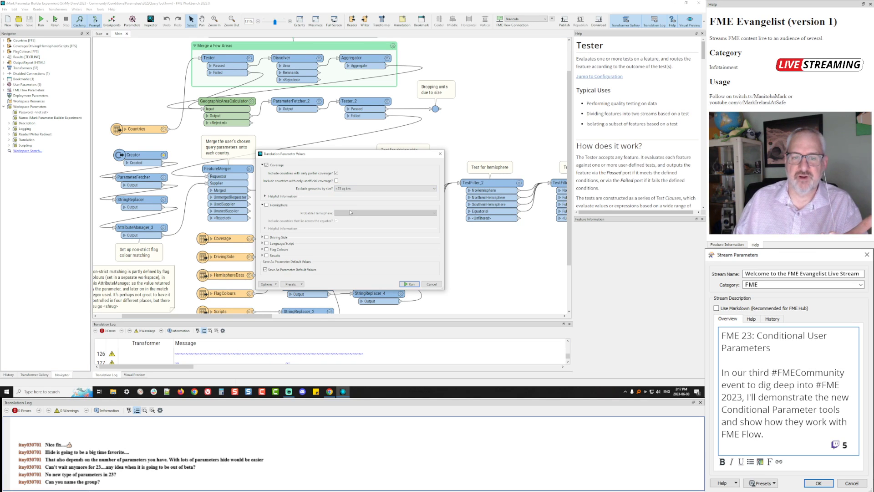
Toggle the Driving Side checkbox on and off to watch its options enable and disable, folding Coverage
{"action": "left_click", "coordinate": [263, 205]}
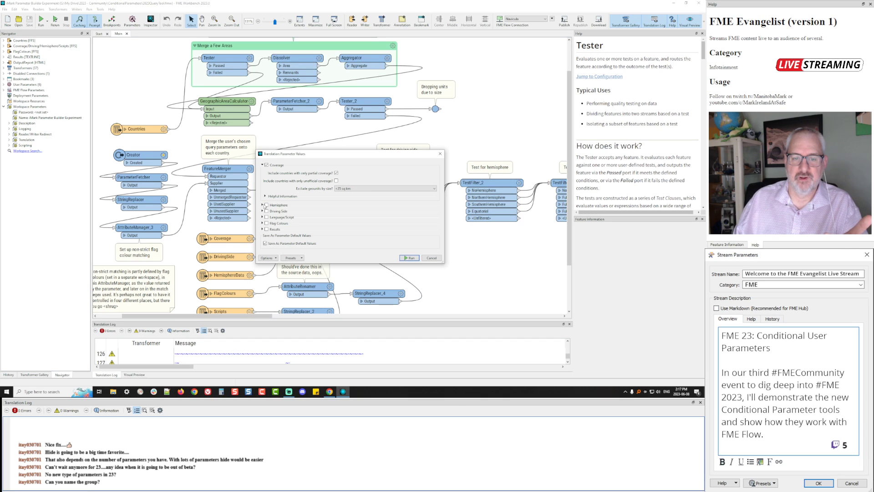
{"action": "left_click", "coordinate": [263, 211]}
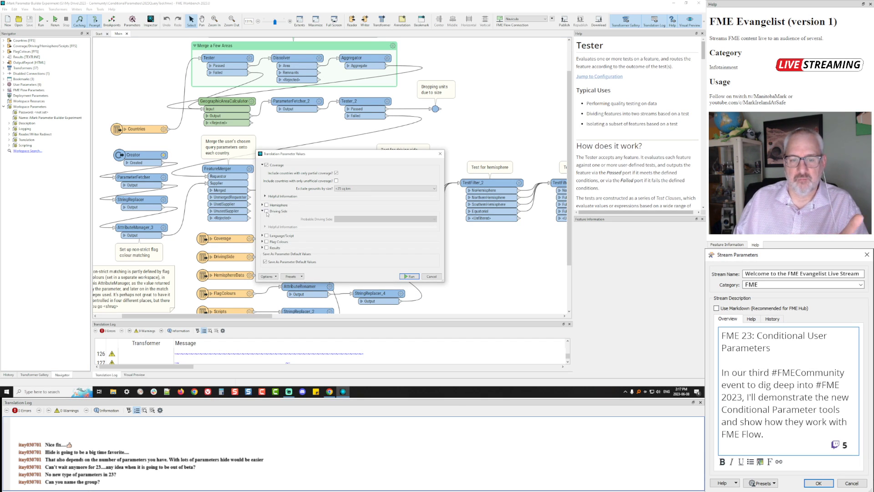
{"action": "left_click", "coordinate": [267, 212]}
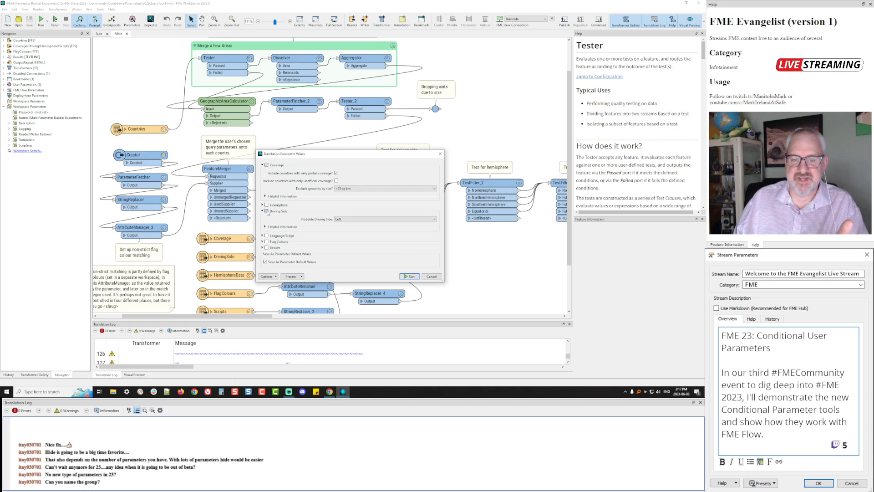
{"action": "left_click", "coordinate": [267, 212]}
{"action": "left_click", "coordinate": [266, 212]}
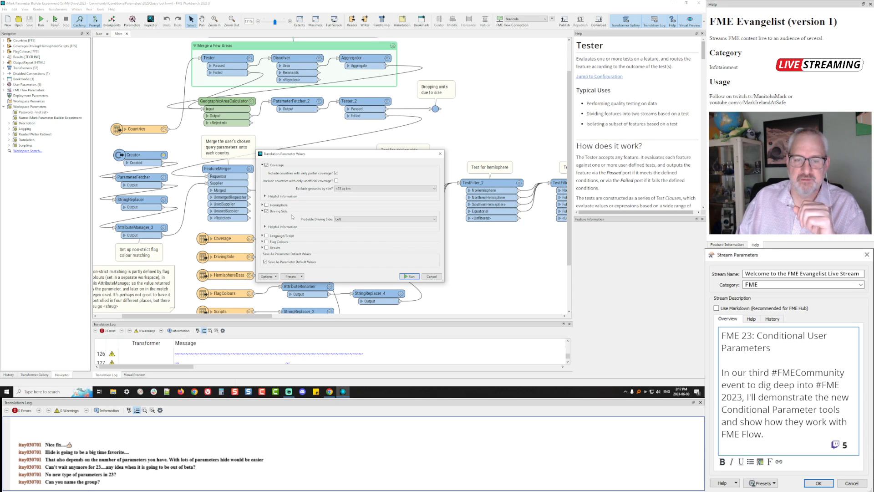
{"action": "left_click", "coordinate": [267, 211]}
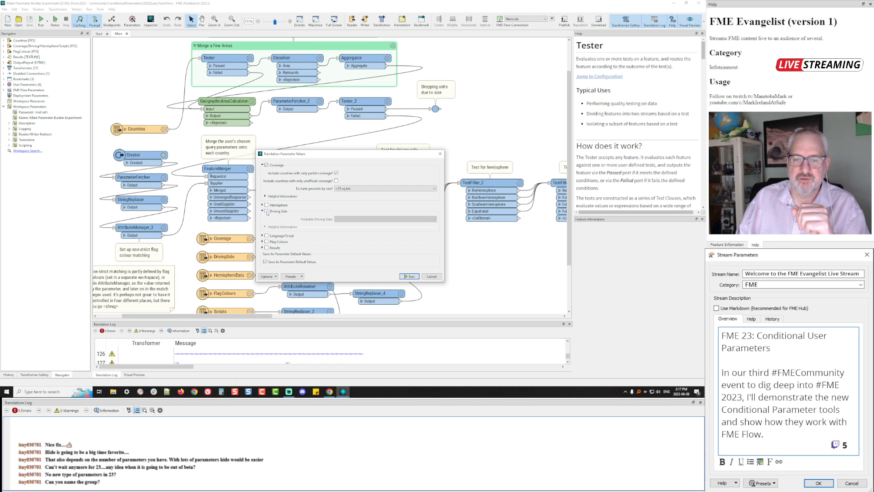
{"action": "left_click", "coordinate": [267, 212]}
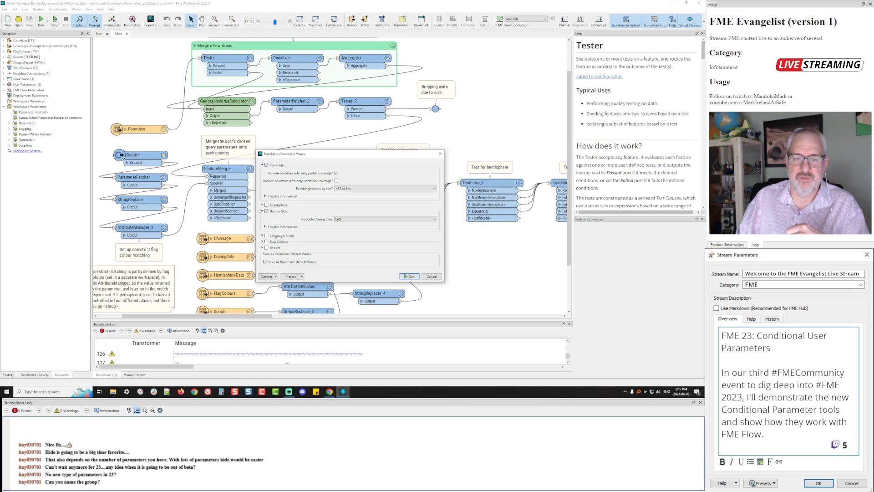
{"action": "left_click", "coordinate": [262, 166]}
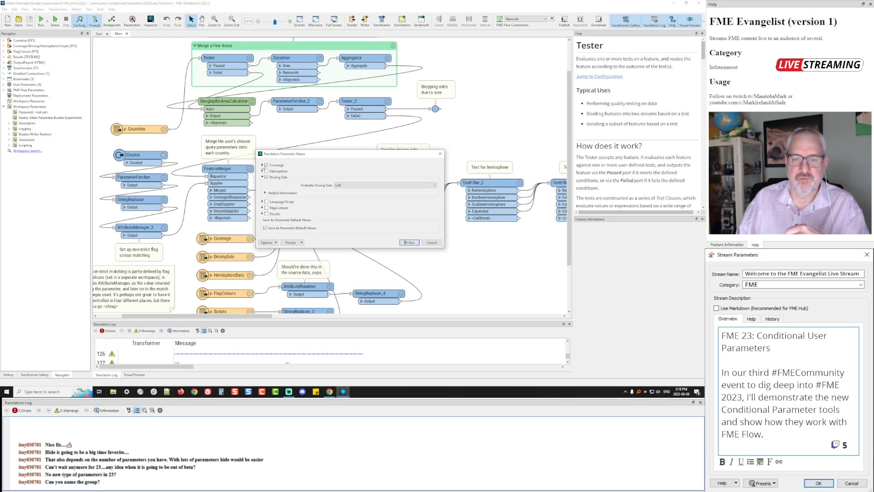
{"action": "left_click", "coordinate": [262, 166]}
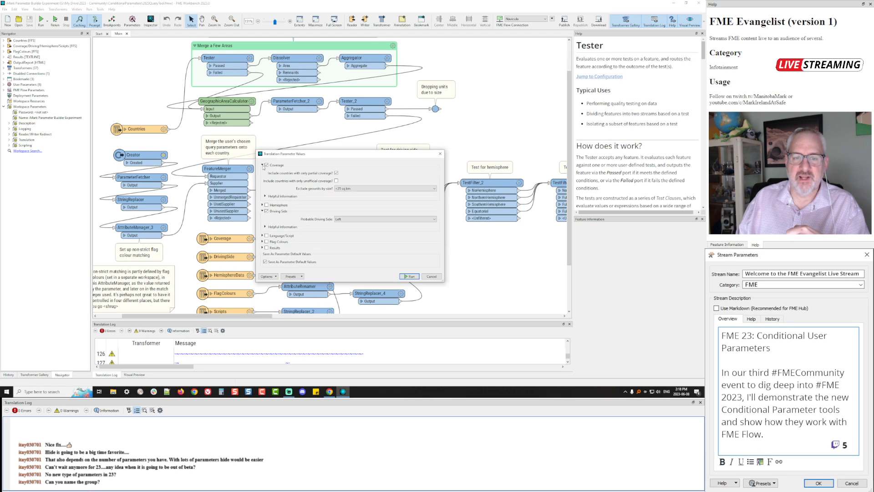
{"action": "left_click", "coordinate": [263, 165]}
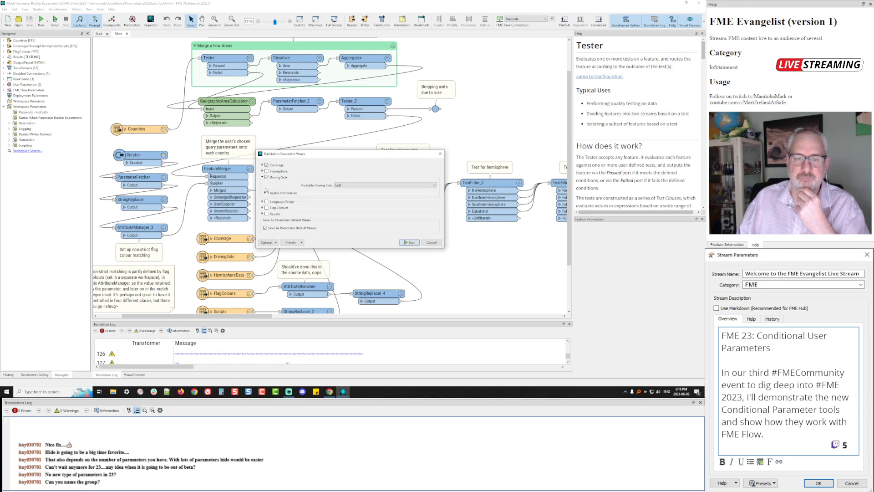
Enable Flag Colours with only Red and strict matching, then cancel the run prompt
{"action": "left_click", "coordinate": [263, 208]}
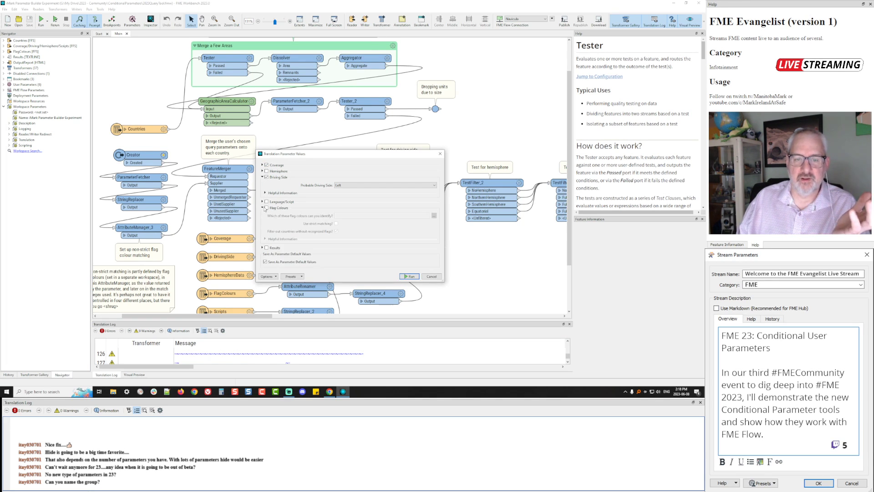
{"action": "left_click", "coordinate": [266, 208]}
{"action": "left_click", "coordinate": [433, 215]}
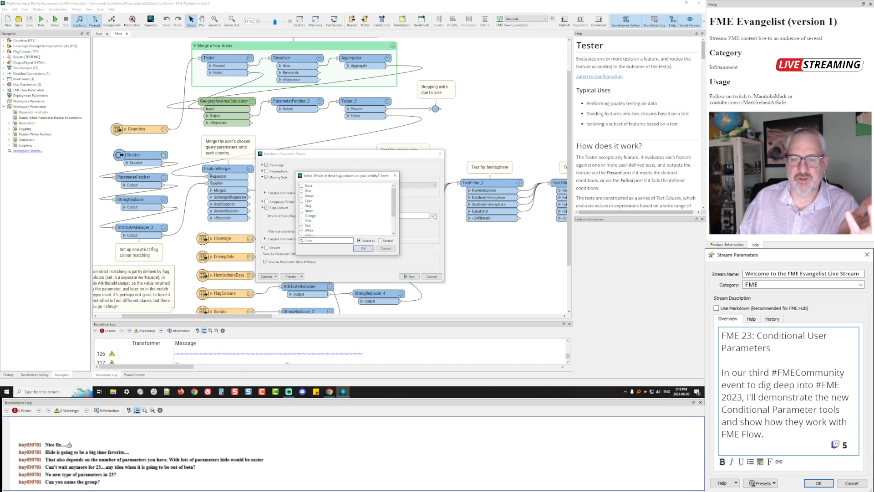
{"action": "left_click", "coordinate": [302, 231]}
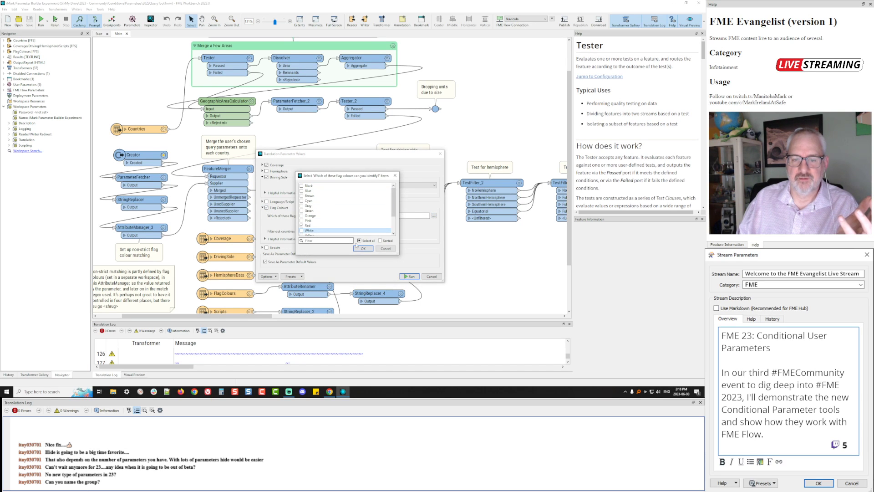
{"action": "left_click", "coordinate": [363, 248]}
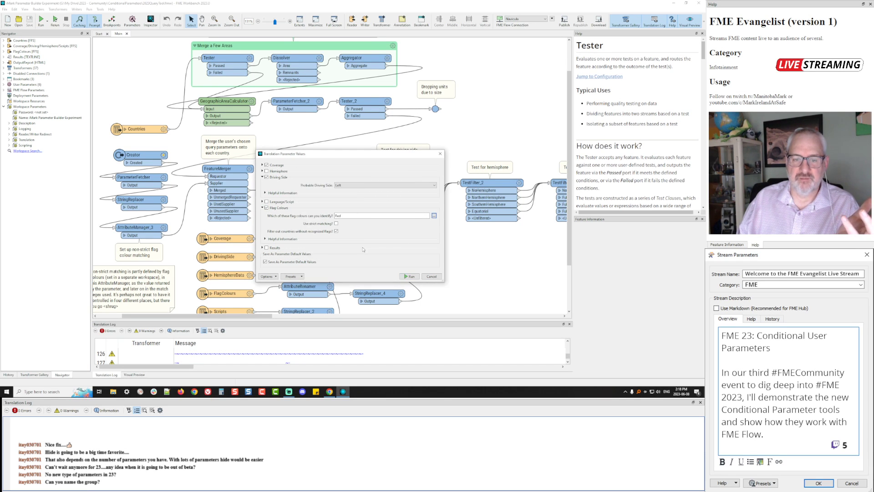
{"action": "left_click", "coordinate": [336, 224]}
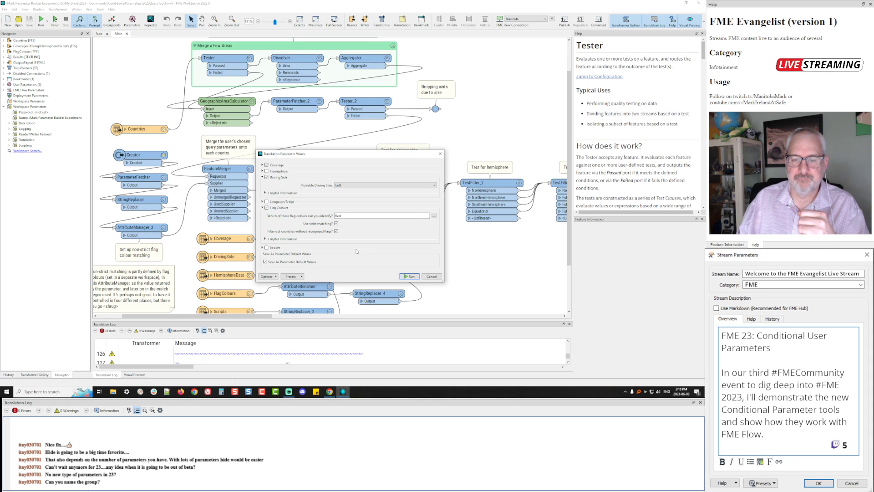
{"action": "left_click", "coordinate": [431, 276]}
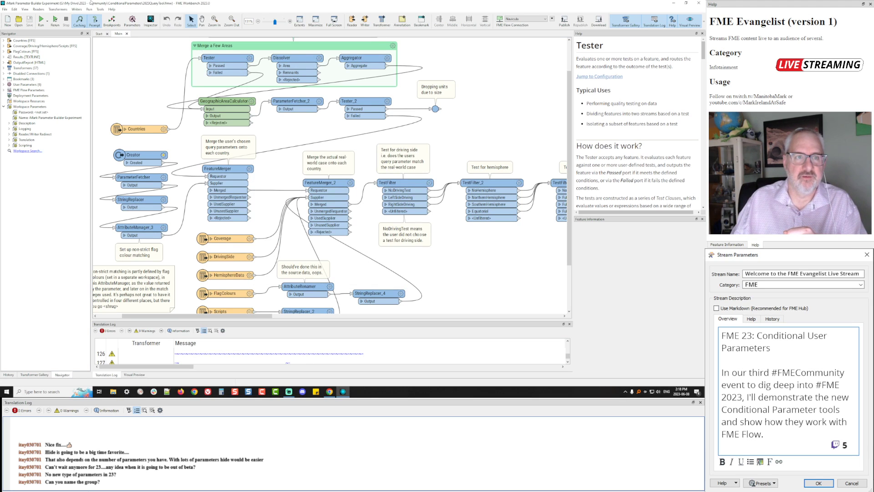
Open the user parameter editor and inspect the Coverage group and its helpful-information group
{"action": "left_click", "coordinate": [137, 23]}
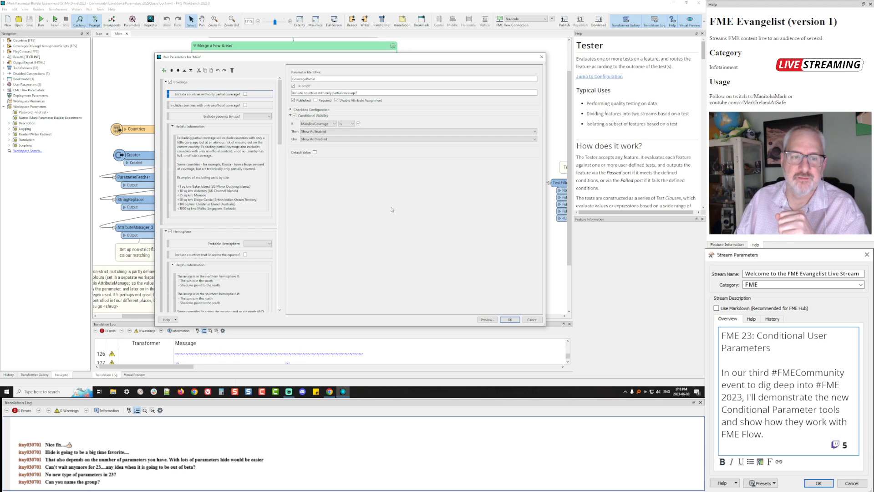
{"action": "left_click", "coordinate": [216, 83]}
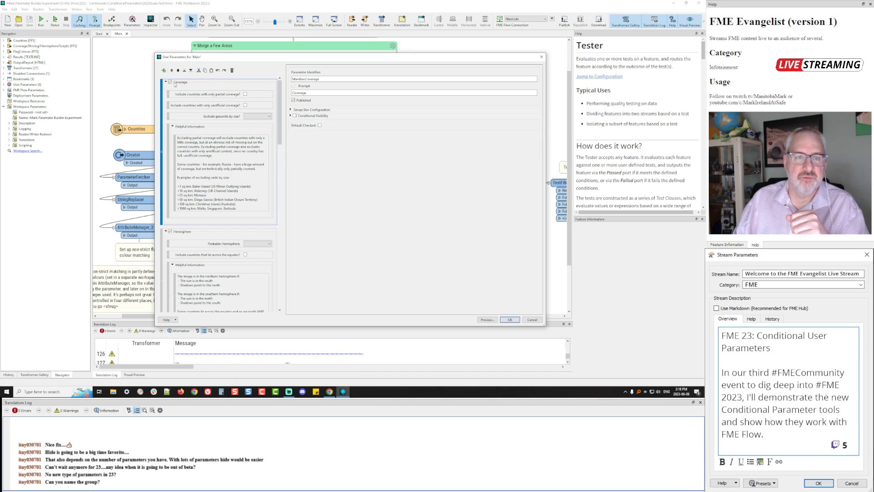
{"action": "left_click", "coordinate": [212, 128]}
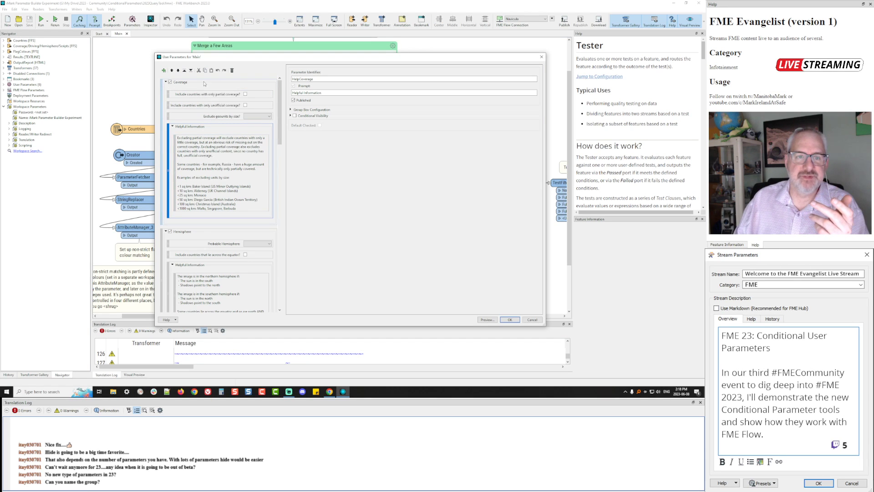
{"action": "left_click", "coordinate": [177, 84]}
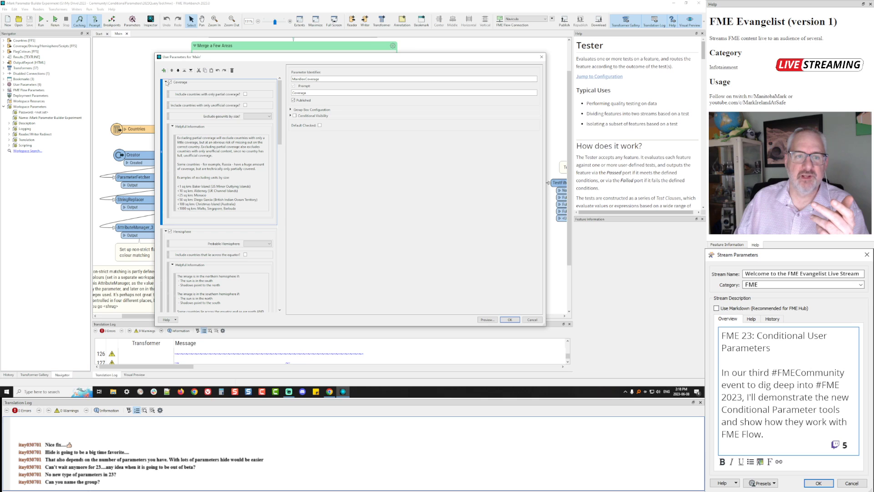
{"action": "left_click", "coordinate": [166, 82]}
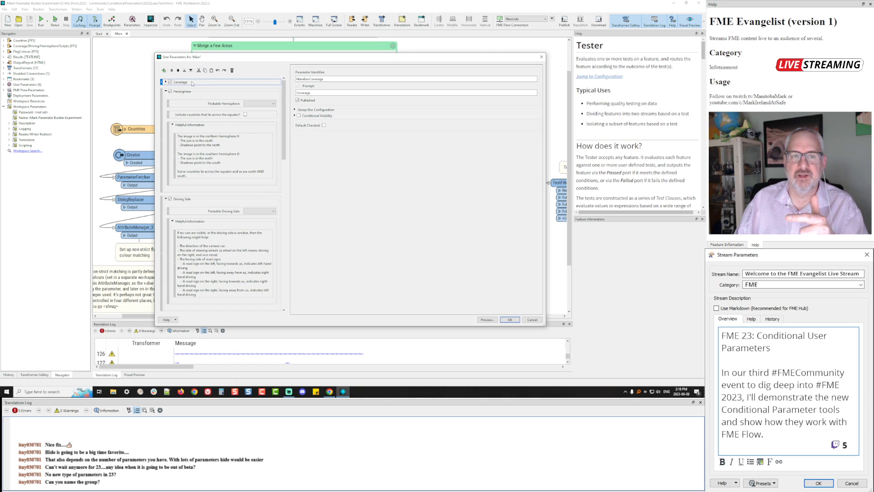
{"action": "left_click", "coordinate": [165, 82]}
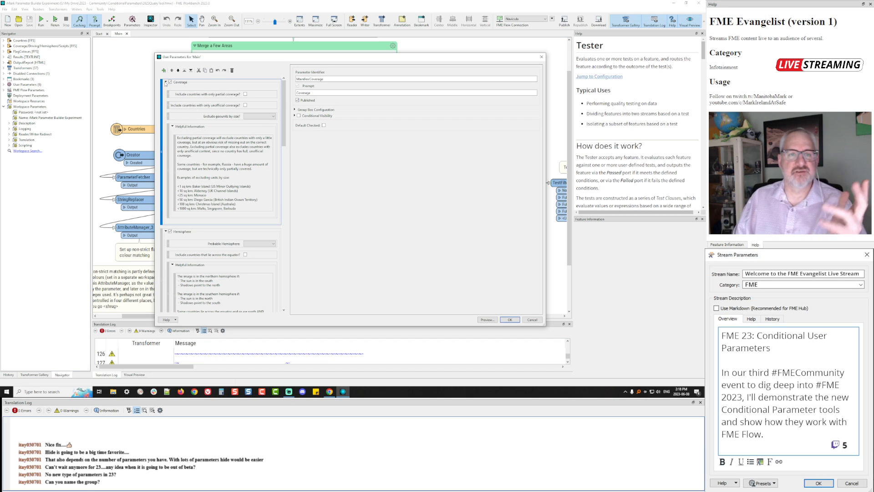
Collapse the Coverage, Hemisphere, Driving Side, Language/Script and Flag Colours groups via their context menus
{"action": "right_click", "coordinate": [226, 85]}
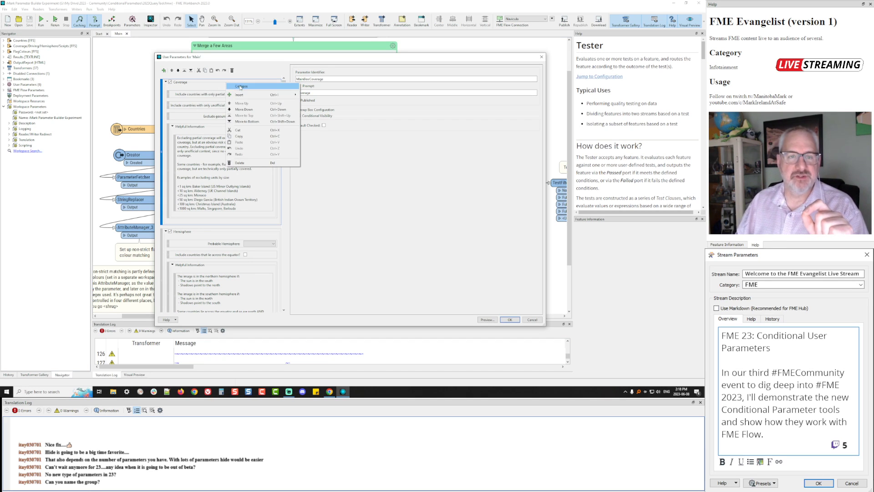
{"action": "left_click", "coordinate": [242, 86]}
{"action": "left_click", "coordinate": [226, 92]}
{"action": "right_click", "coordinate": [224, 96]}
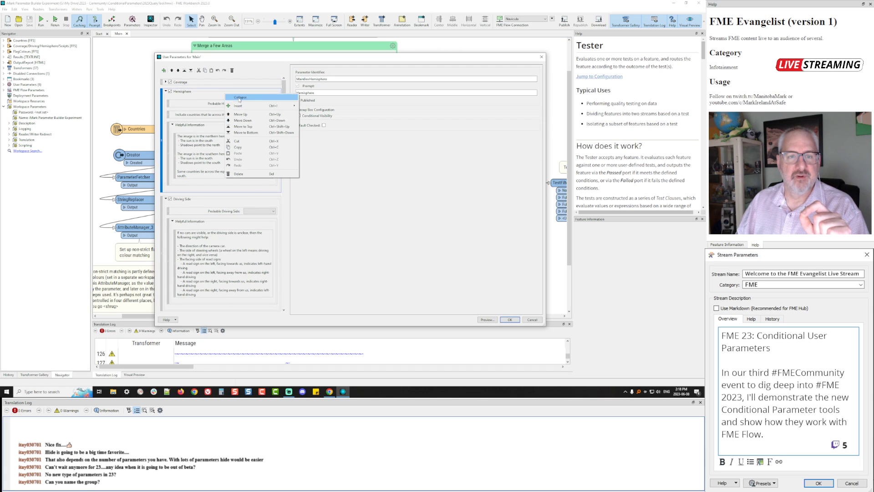
{"action": "left_click", "coordinate": [241, 97]}
{"action": "left_click", "coordinate": [215, 101]}
{"action": "right_click", "coordinate": [214, 103]}
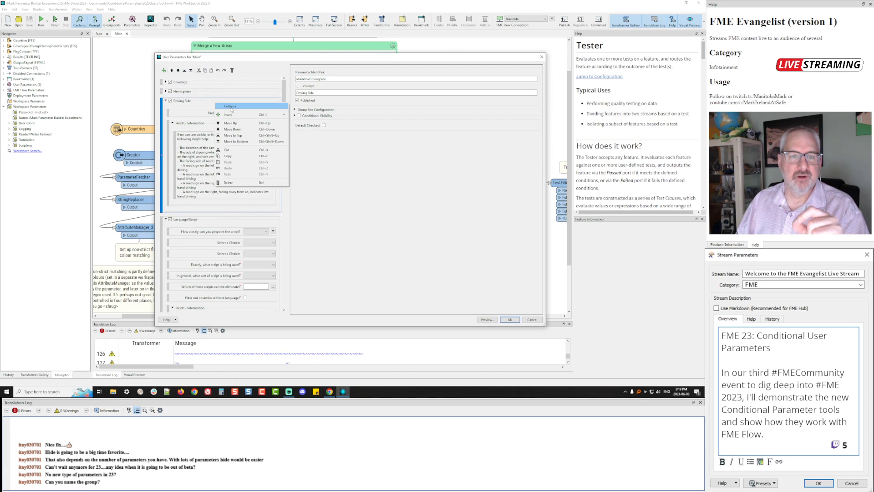
{"action": "left_click", "coordinate": [230, 107]}
{"action": "left_click", "coordinate": [223, 111]}
{"action": "right_click", "coordinate": [223, 112]}
{"action": "left_click", "coordinate": [237, 120]}
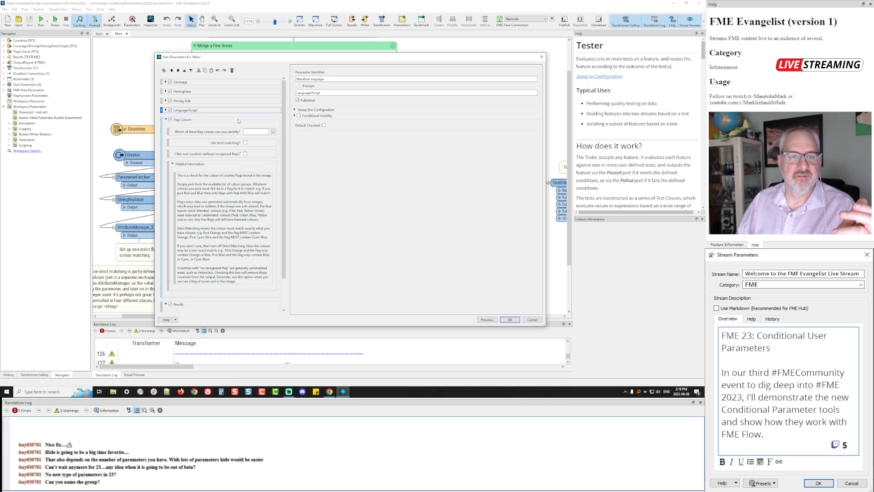
{"action": "right_click", "coordinate": [217, 121]}
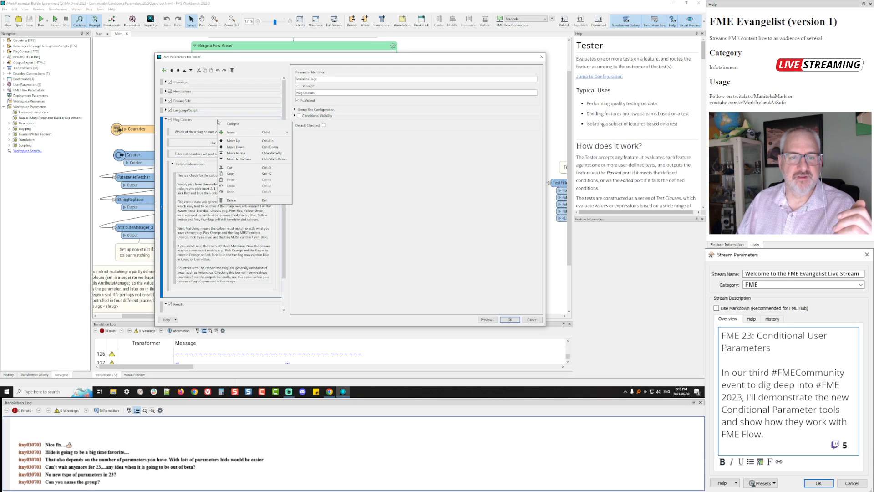
{"action": "left_click", "coordinate": [232, 125]}
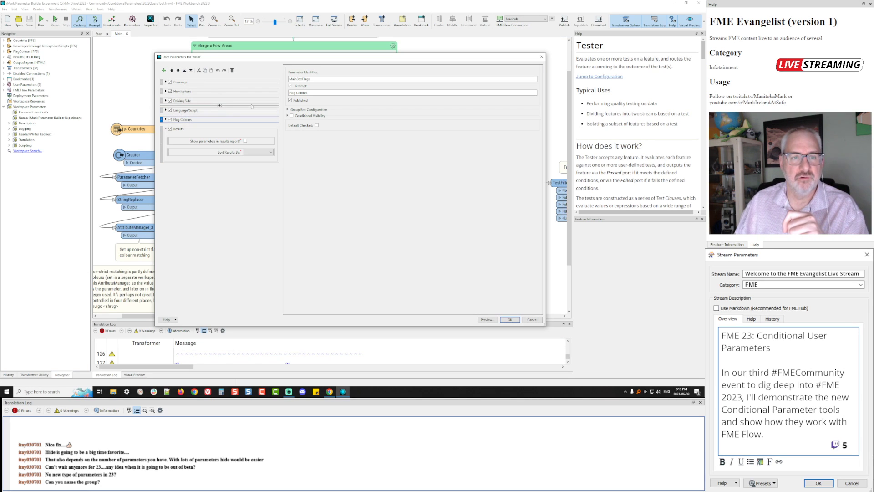
Collapse and re-expand the Coverage group in the parameter tree
{"action": "right_click", "coordinate": [216, 83]}
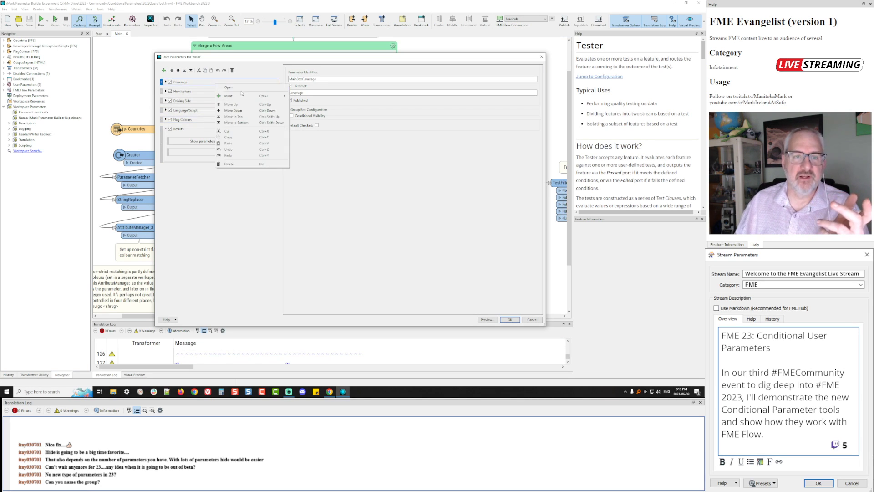
{"action": "left_click", "coordinate": [167, 83]}
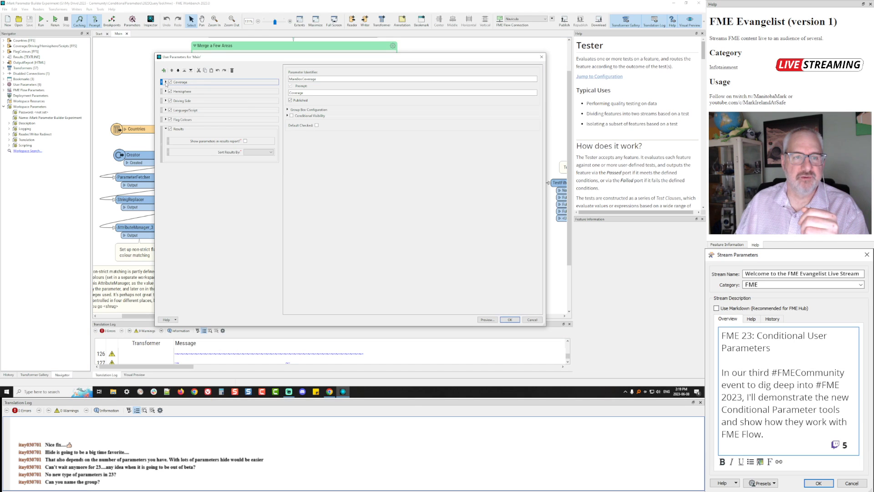
{"action": "left_click", "coordinate": [165, 82]}
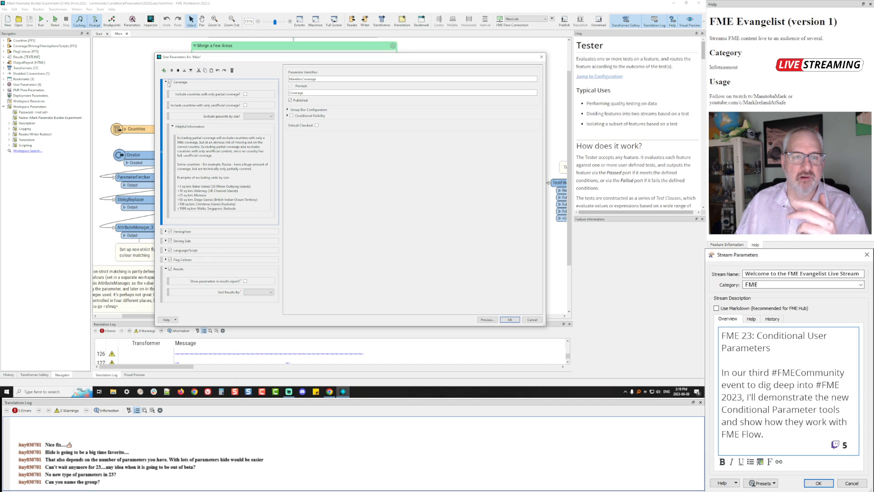
{"action": "double_click", "coordinate": [219, 87]}
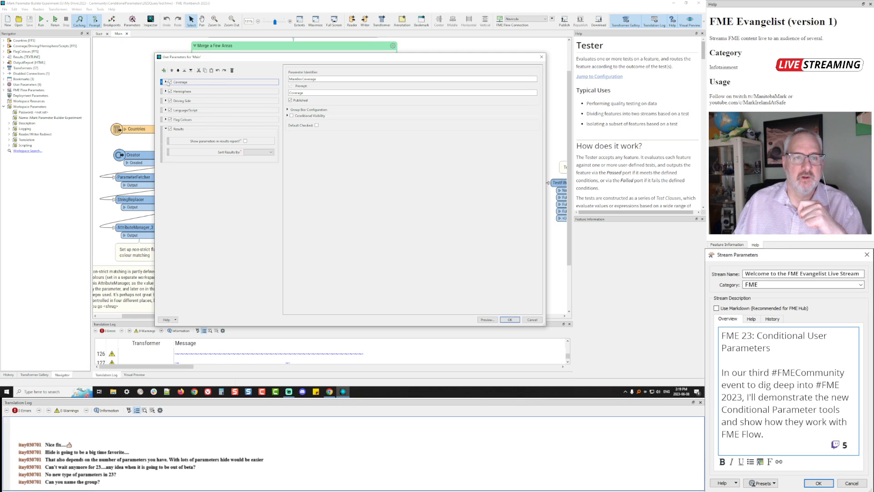
{"action": "double_click", "coordinate": [198, 82]}
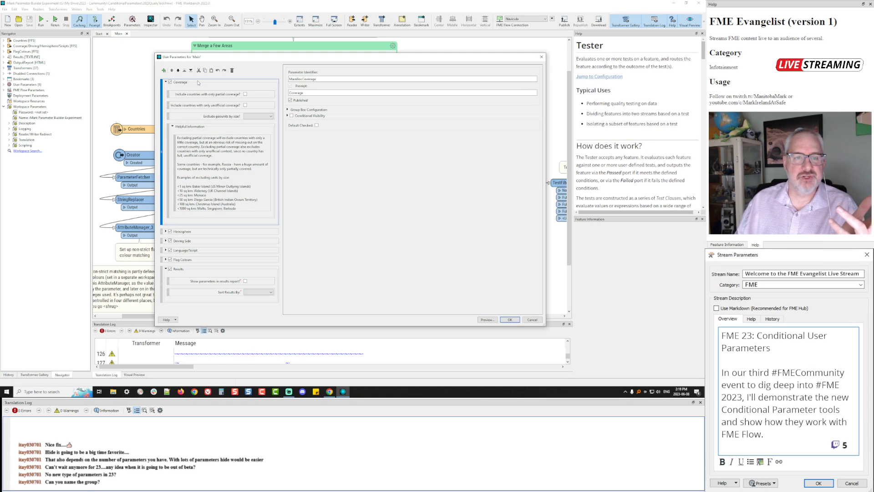
Review the CoveragePartial and CoverageUnofficial visibility conditions, then close the editor and rerun
{"action": "left_click", "coordinate": [193, 94]}
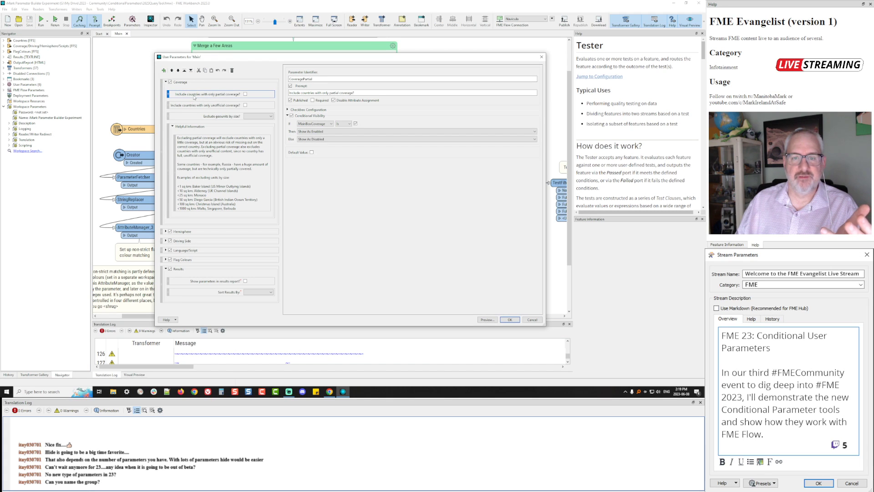
{"action": "left_click", "coordinate": [195, 82]}
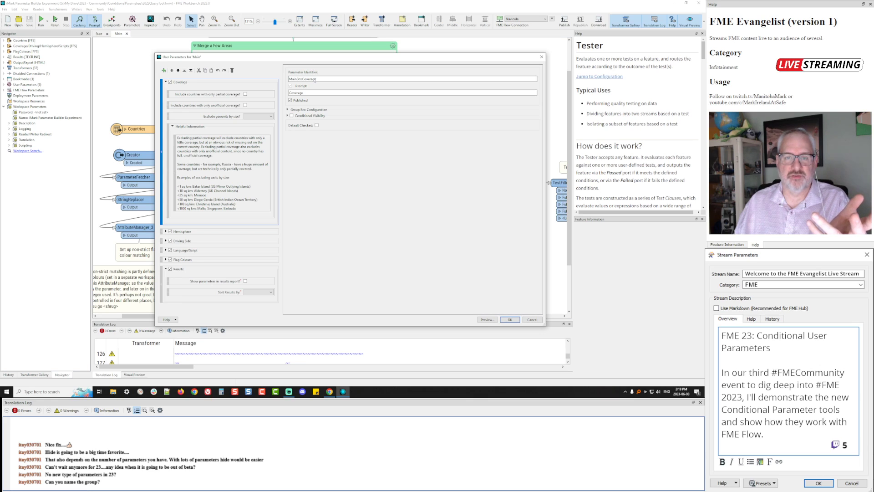
{"action": "left_click", "coordinate": [187, 94]}
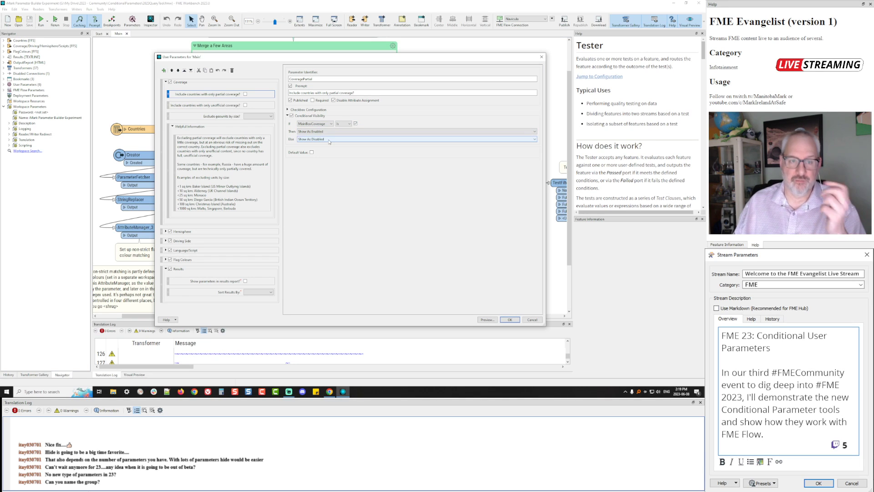
{"action": "left_click", "coordinate": [206, 105]}
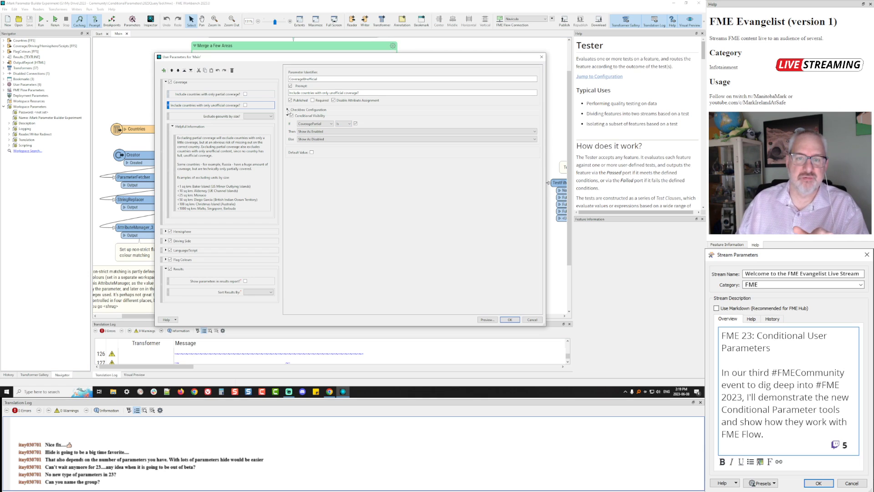
{"action": "left_click", "coordinate": [224, 95]}
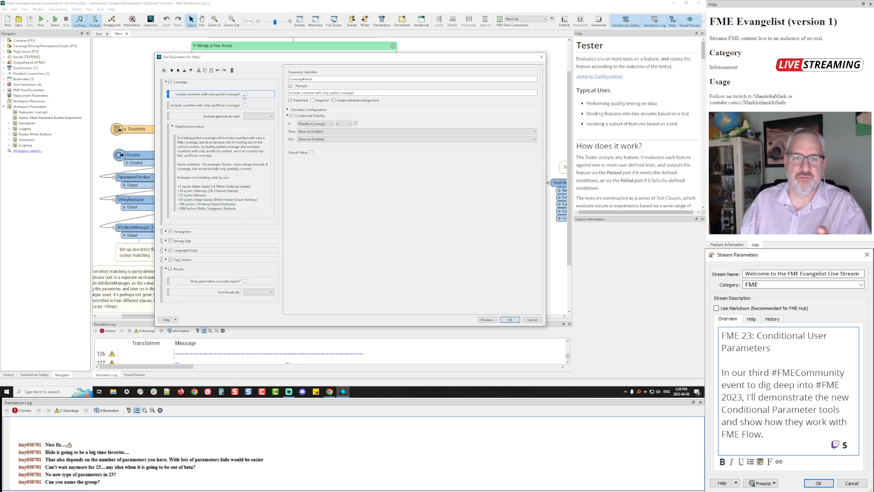
{"action": "left_click", "coordinate": [232, 105]}
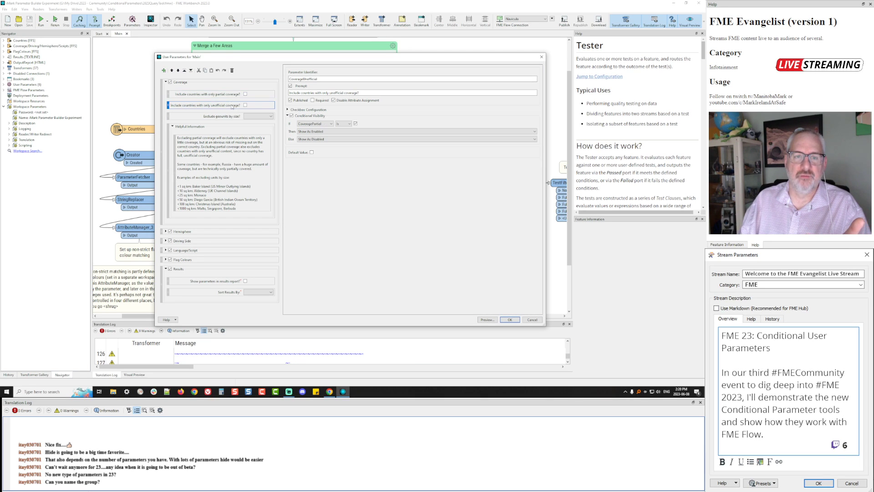
{"action": "left_click", "coordinate": [541, 57]}
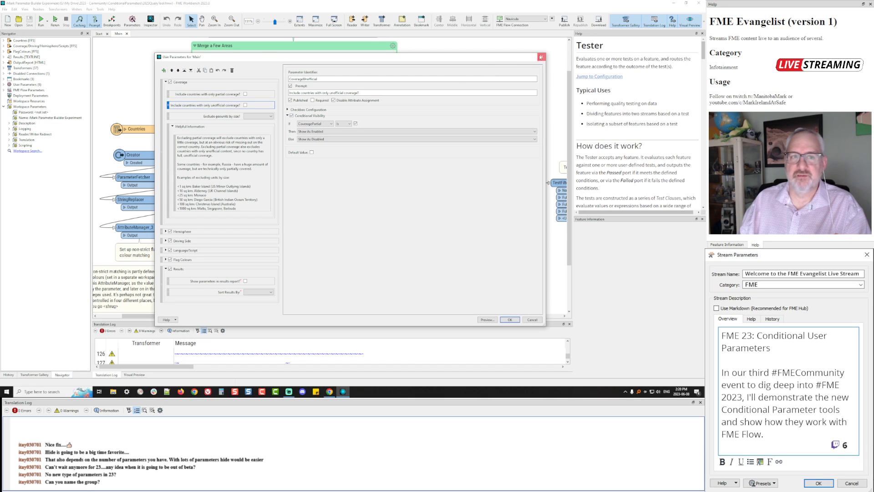
{"action": "left_click", "coordinate": [55, 20]}
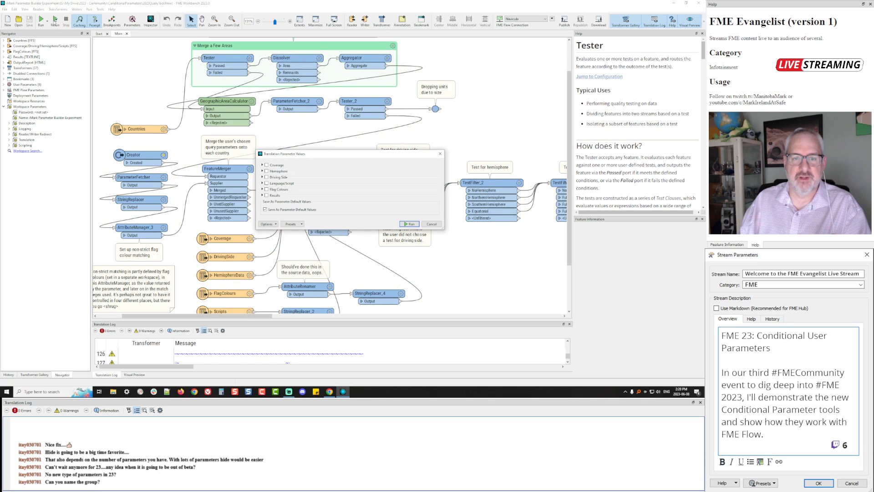
Enable Coverage and toggle partial coverage on and off to grey out the unofficial option
{"action": "left_click", "coordinate": [262, 165]}
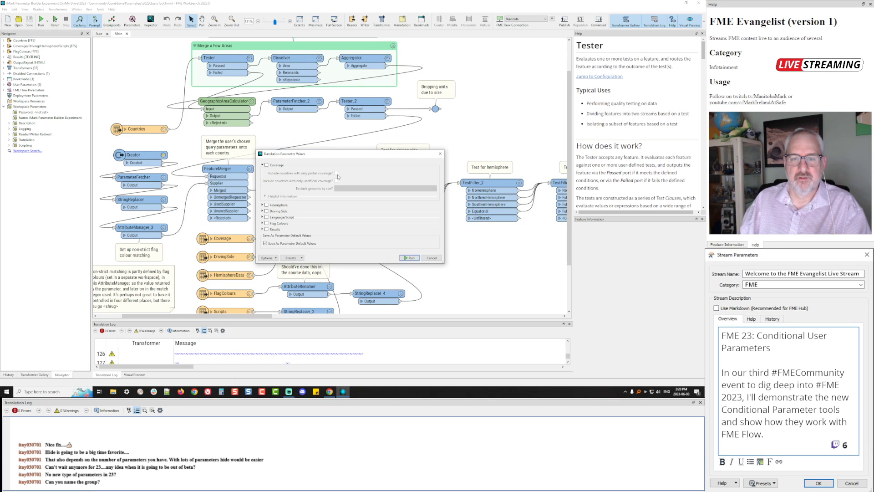
{"action": "left_click", "coordinate": [266, 165]}
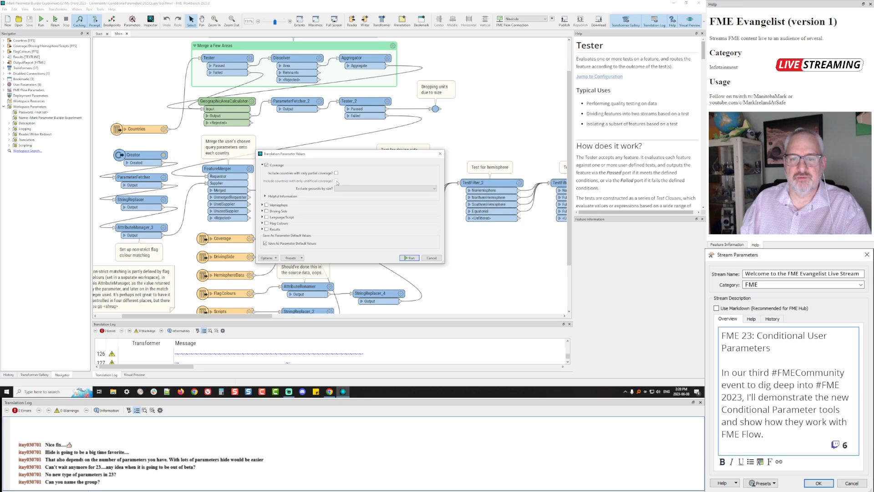
{"action": "left_click", "coordinate": [337, 173]}
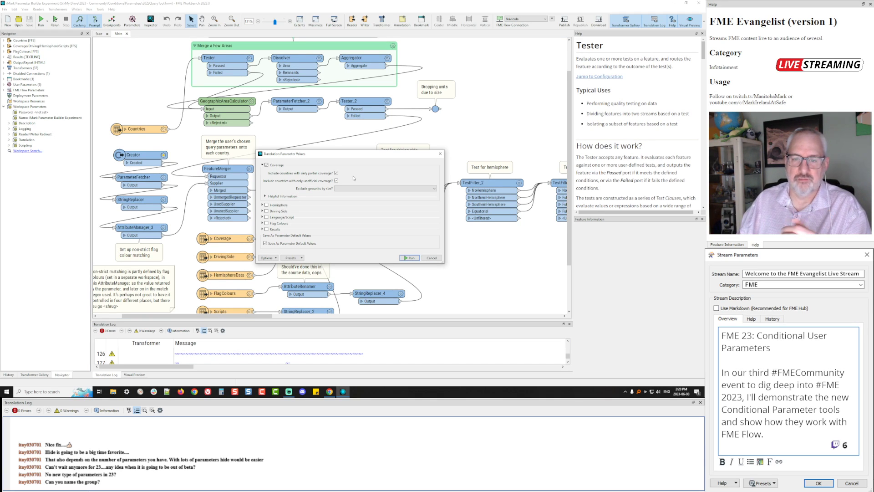
{"action": "left_click", "coordinate": [336, 173]}
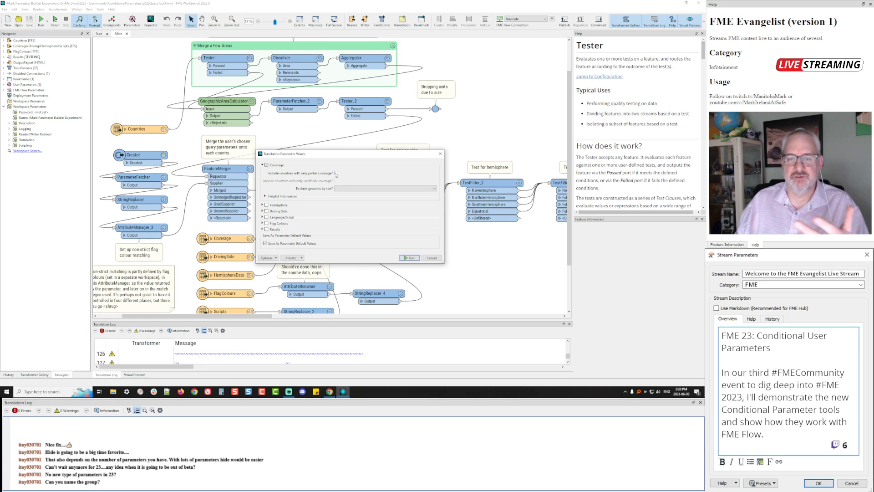
{"action": "left_click", "coordinate": [336, 173]}
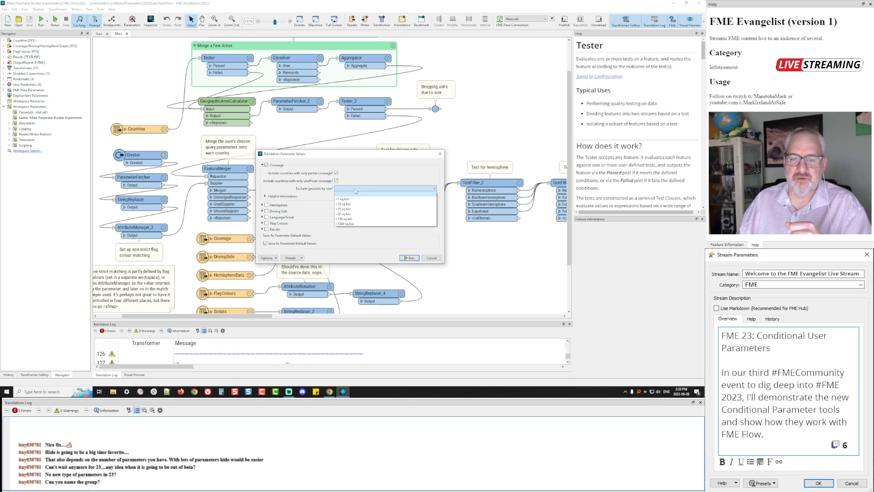
{"action": "left_click", "coordinate": [337, 181]}
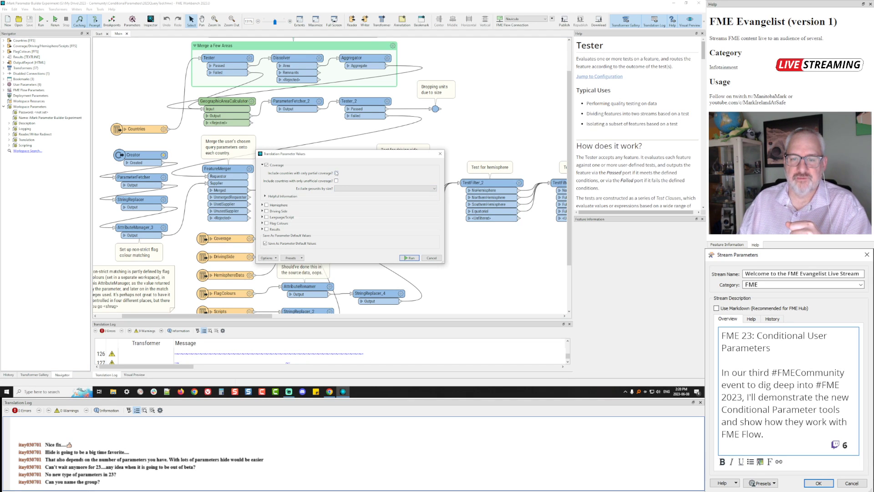
{"action": "left_click", "coordinate": [337, 173]}
Check the geounit size list and the Helpful Information text, then cancel the prompt
{"action": "left_click", "coordinate": [352, 189]}
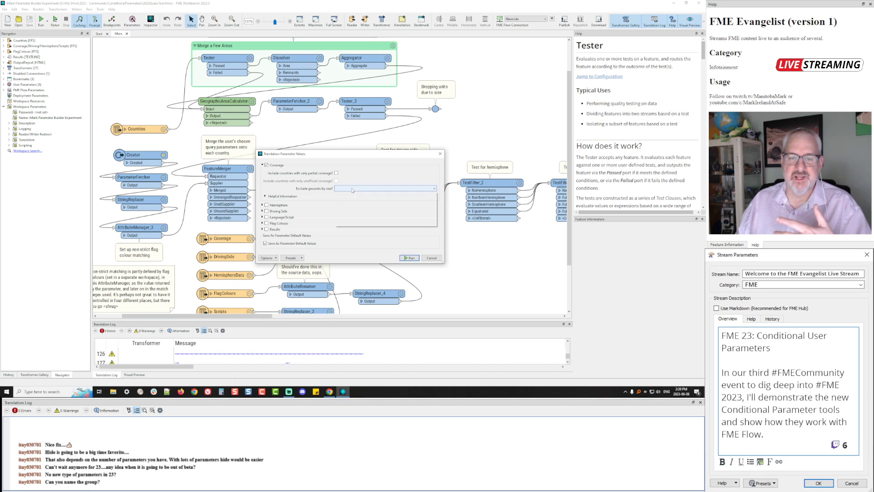
{"action": "left_click", "coordinate": [354, 180]}
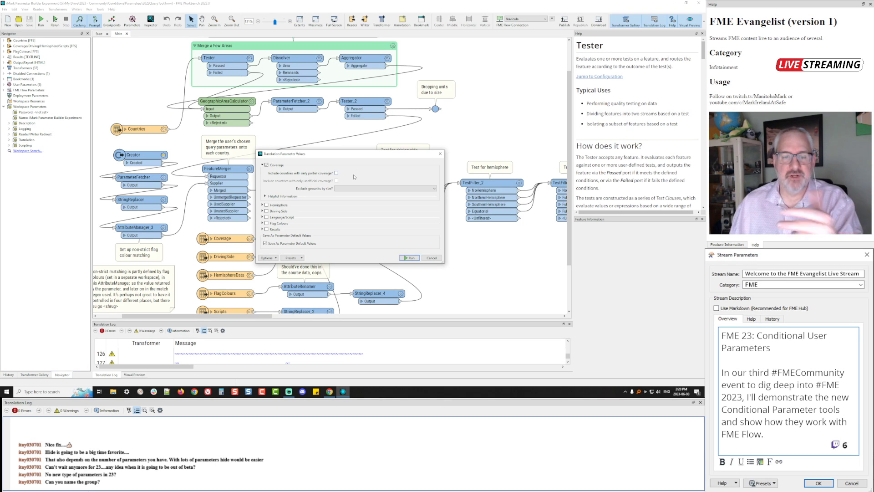
{"action": "left_click", "coordinate": [282, 196]}
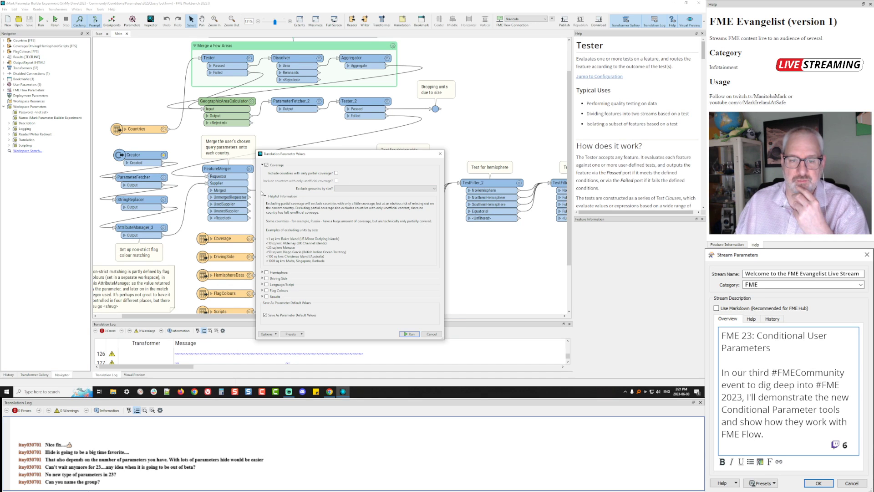
{"action": "left_click", "coordinate": [266, 196]}
{"action": "left_click", "coordinate": [431, 257]}
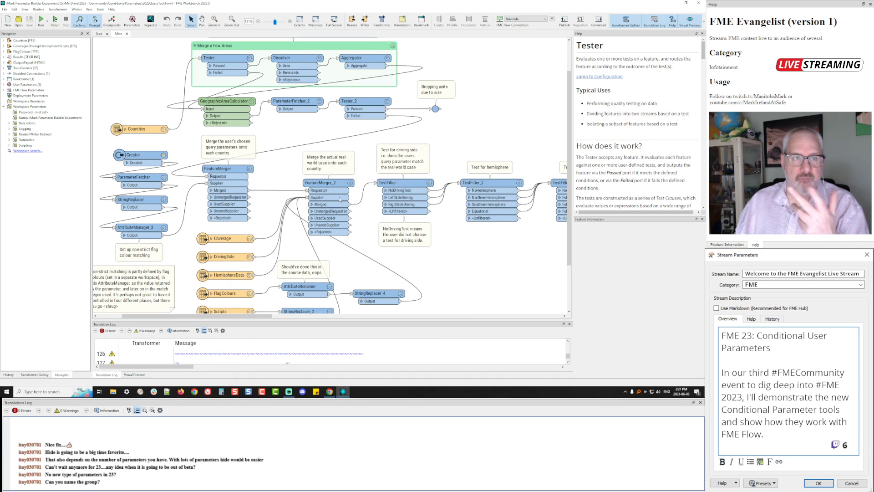
Inspect the Coverage Helpful Information group and its HelpCoverageText message parameter, including its parameter types
{"action": "left_click", "coordinate": [133, 21]}
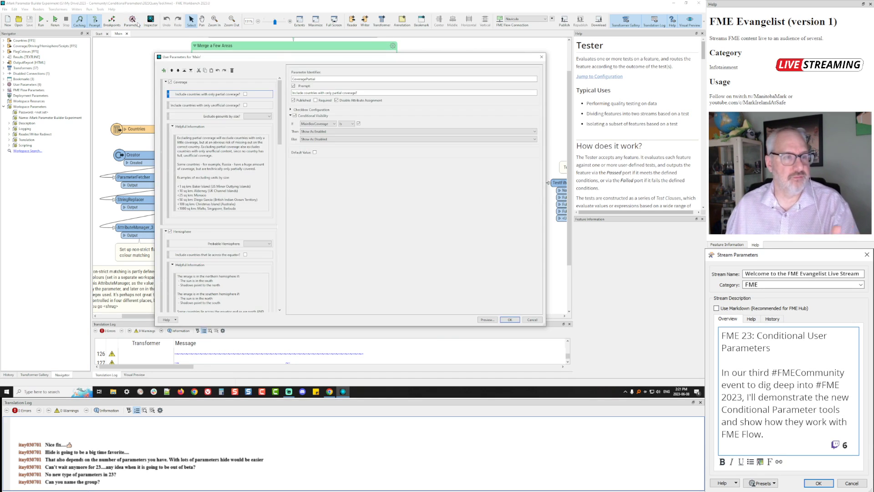
{"action": "left_click", "coordinate": [229, 132]}
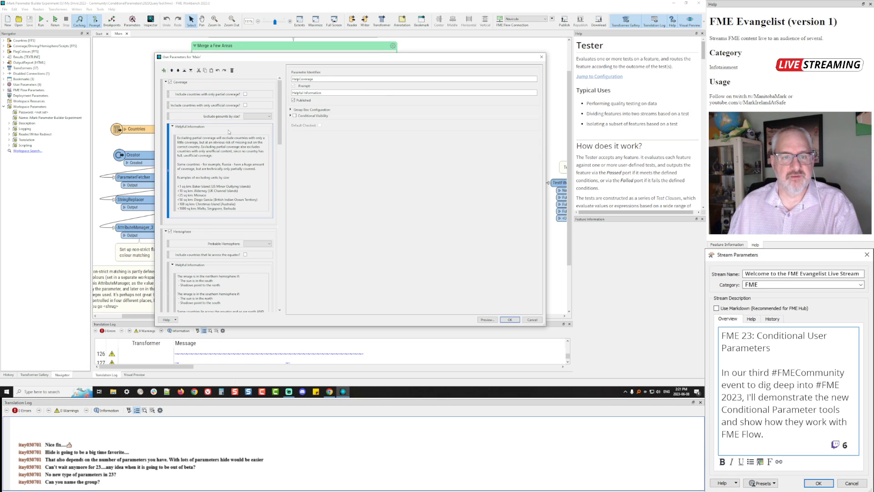
{"action": "left_click", "coordinate": [203, 142]}
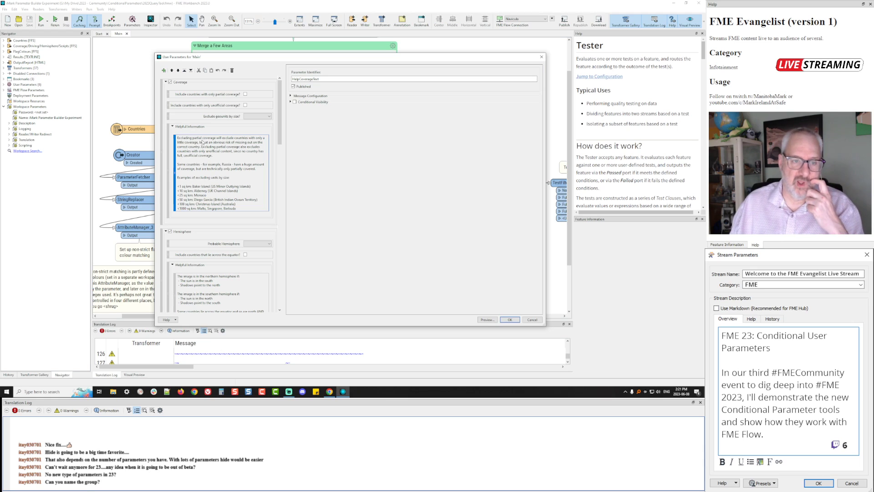
{"action": "right_click", "coordinate": [221, 133]}
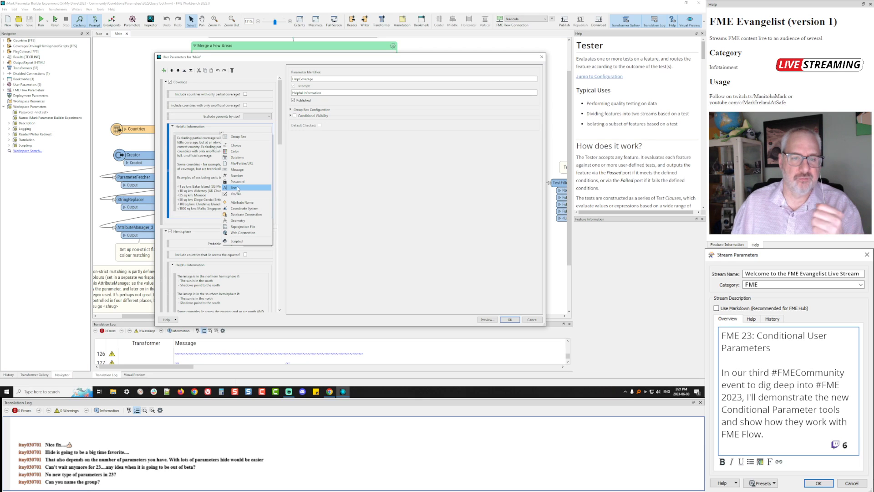
{"action": "left_click", "coordinate": [213, 154]}
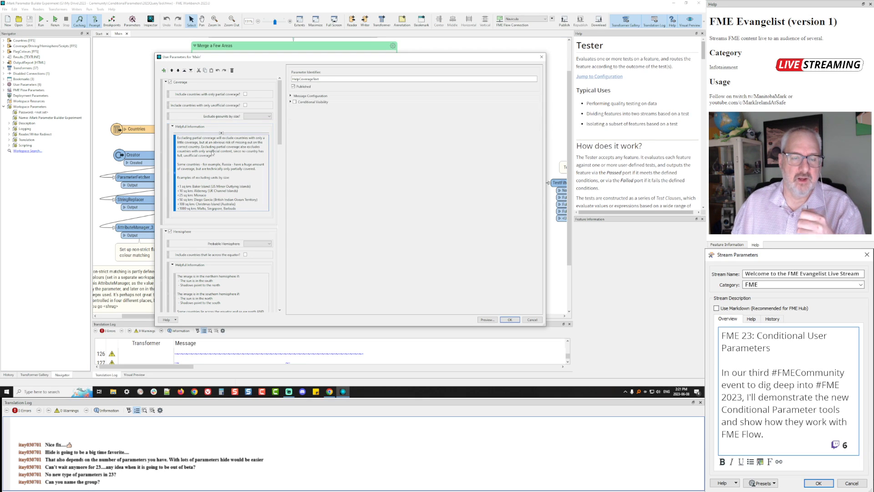
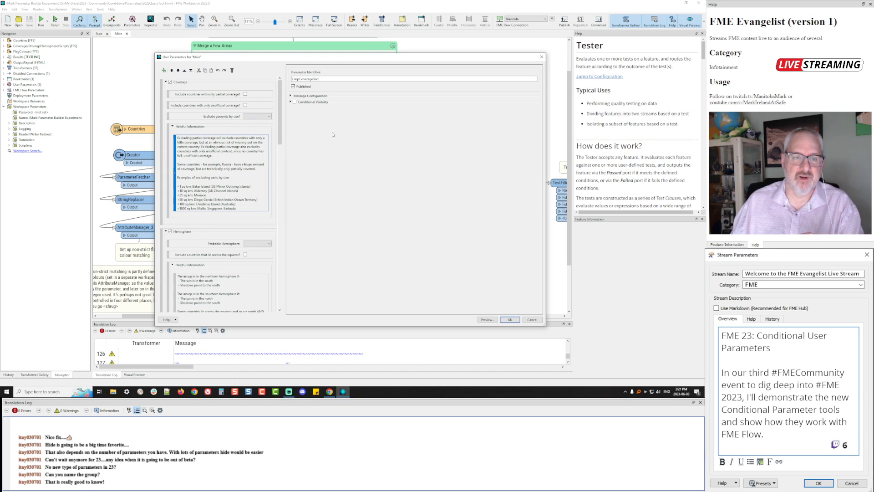
Collapse the Coverage, Hemisphere, Driving Side and Flag Colours groups, then select 'How closely can you pinpoint the script?'
{"action": "double_click", "coordinate": [217, 83]}
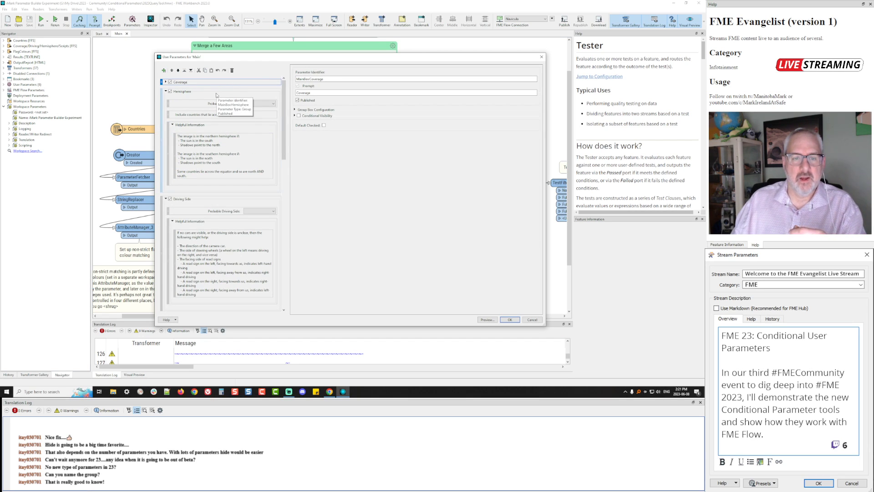
{"action": "double_click", "coordinate": [217, 92]}
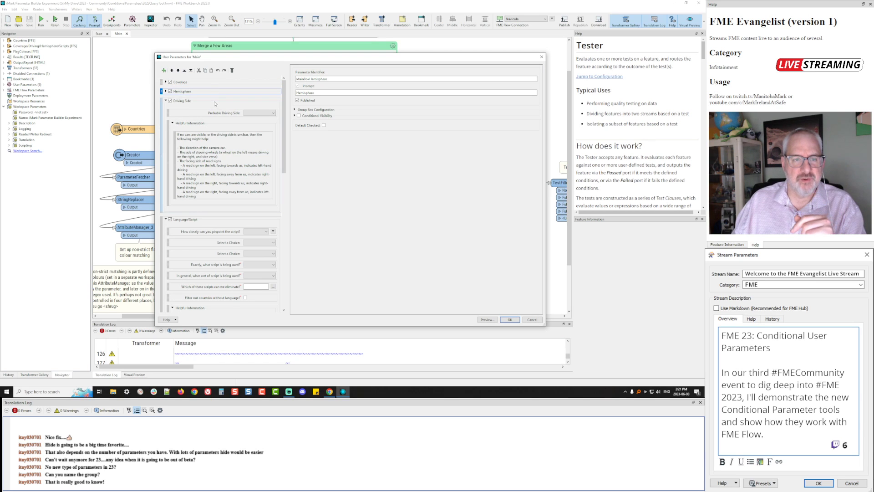
{"action": "double_click", "coordinate": [215, 103]}
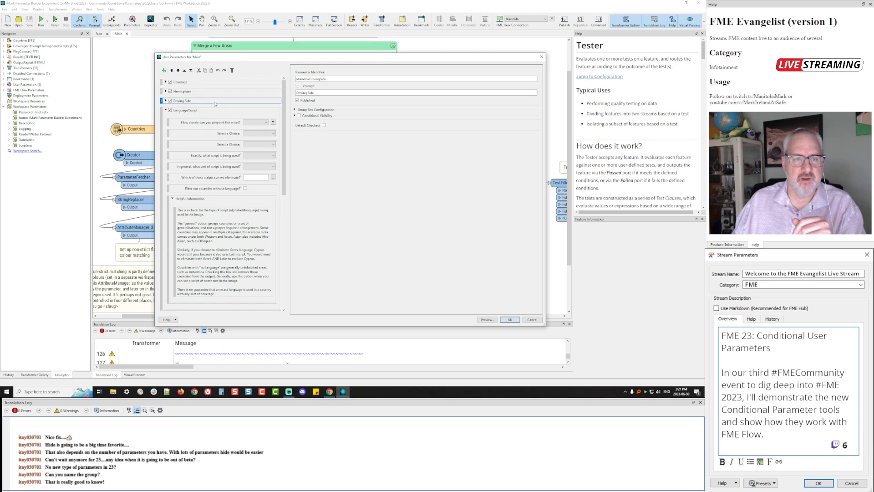
{"action": "double_click", "coordinate": [220, 200]}
{"action": "left_click", "coordinate": [218, 220]}
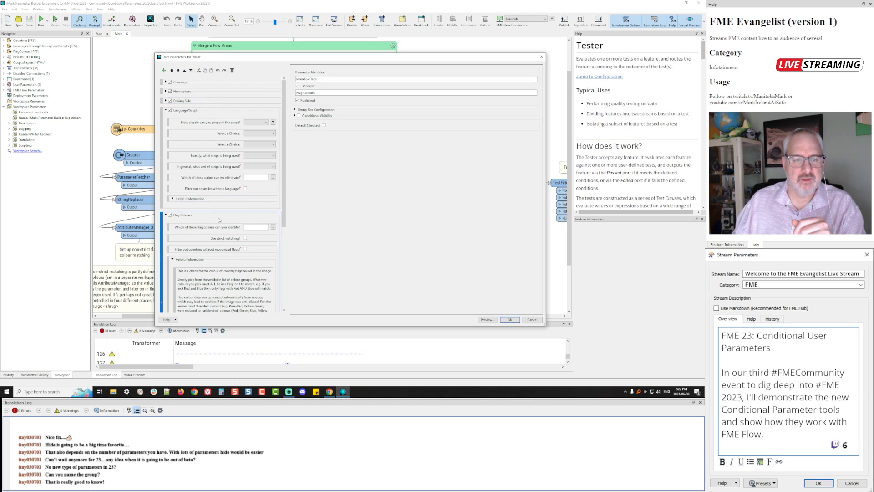
{"action": "double_click", "coordinate": [218, 220]}
{"action": "left_click", "coordinate": [218, 224]}
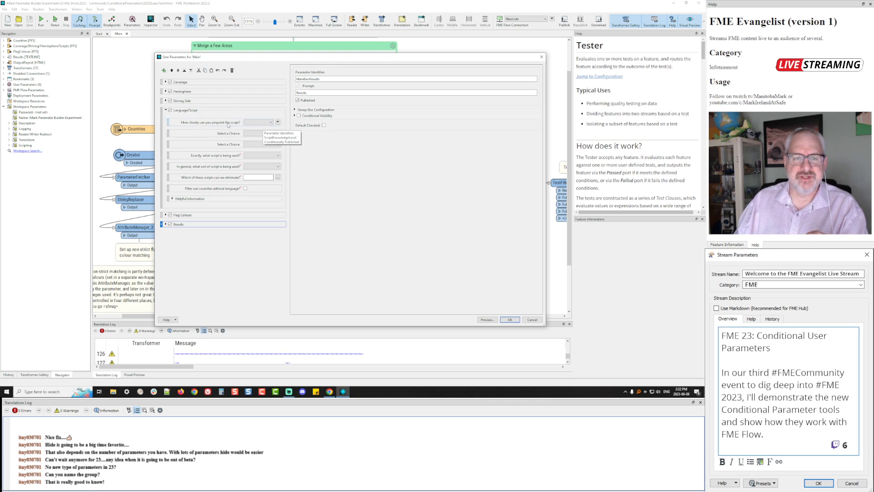
{"action": "left_click", "coordinate": [283, 122]}
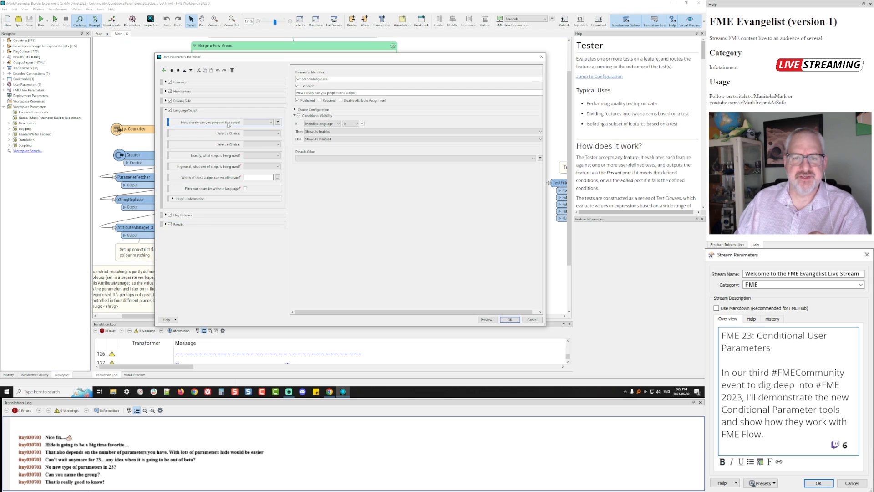
{"action": "left_click", "coordinate": [487, 319]}
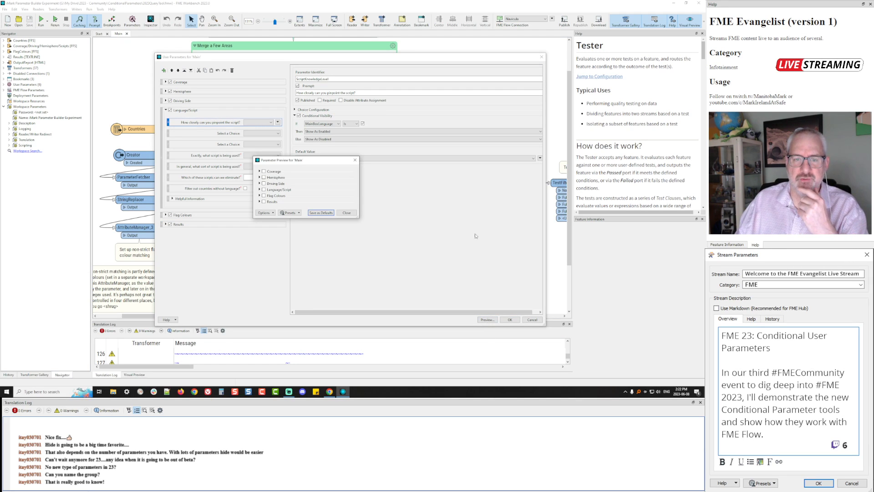
{"action": "left_click", "coordinate": [264, 190]}
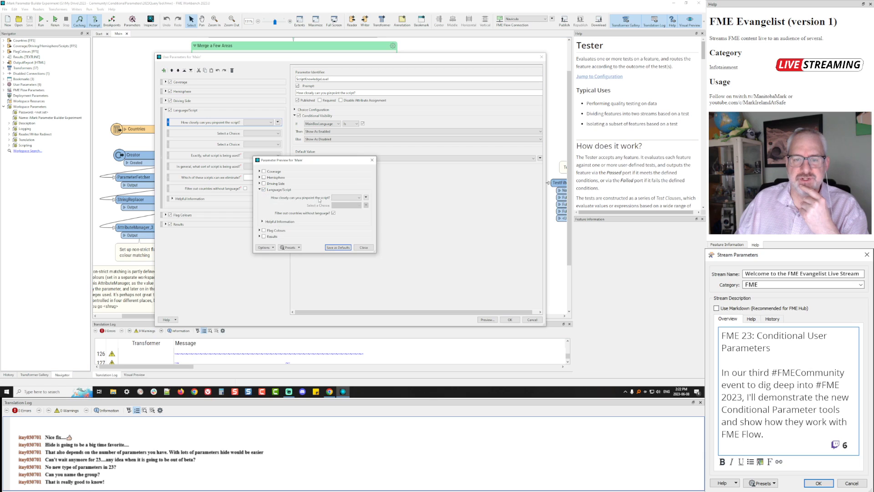
{"action": "left_click", "coordinate": [346, 198]}
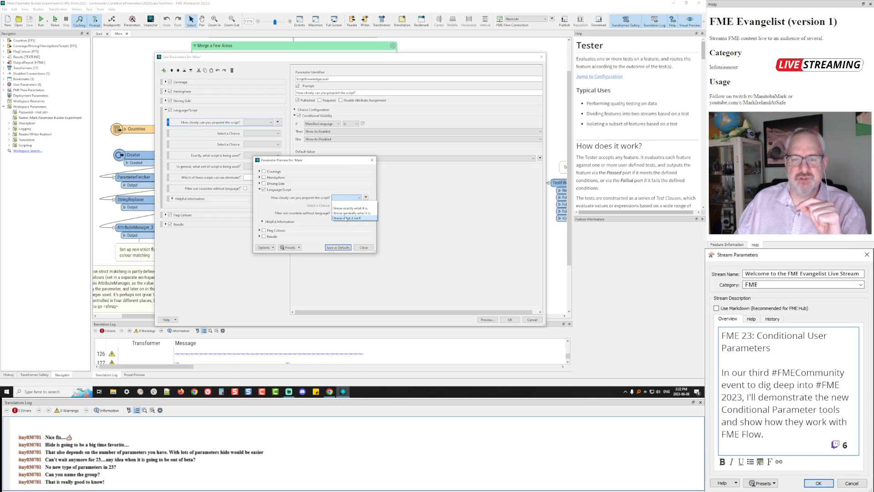
{"action": "left_click", "coordinate": [349, 233]}
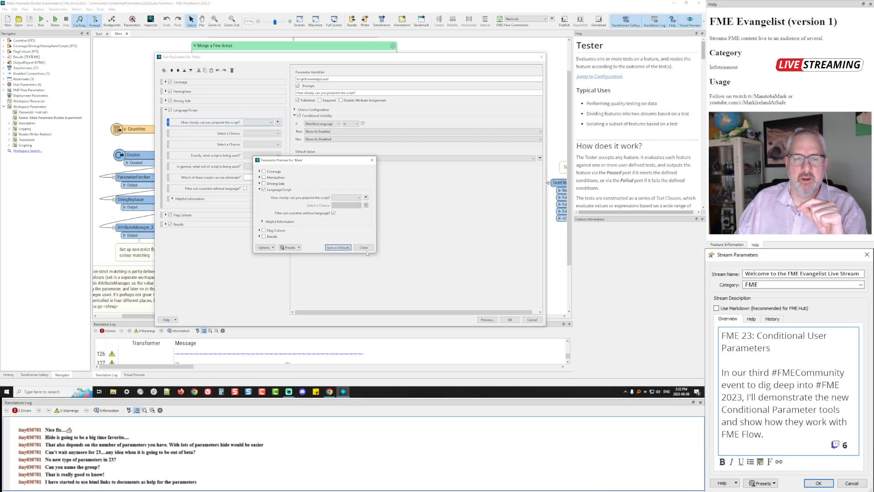
{"action": "left_click", "coordinate": [364, 248]}
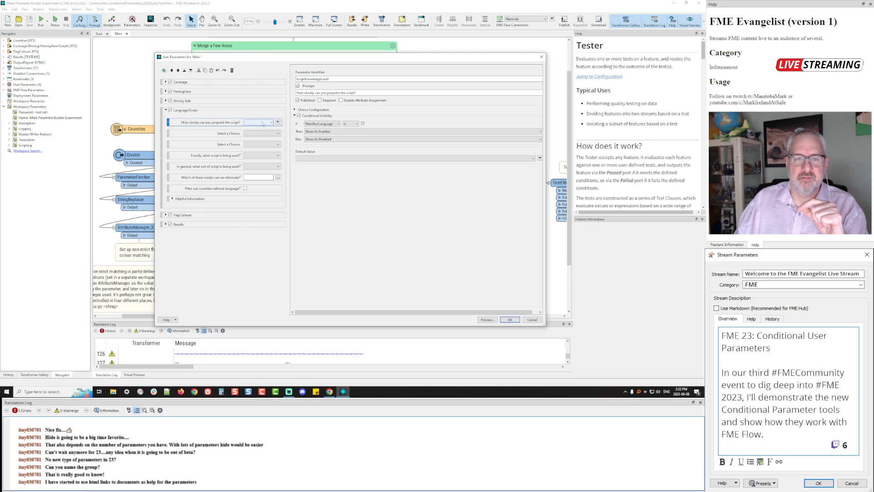
Check Conditional Visibility of the exact-script, pinpoint and both placeholder choice parameters, then preview the form
{"action": "left_click", "coordinate": [212, 159]}
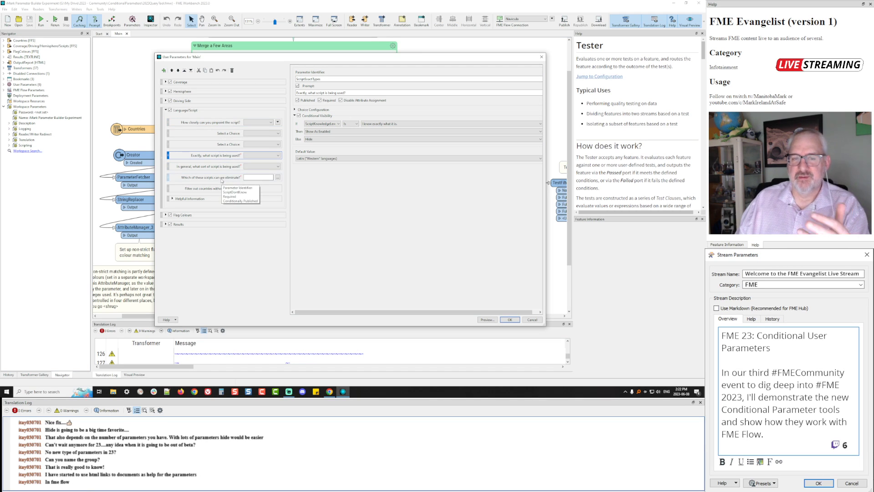
{"action": "left_click", "coordinate": [256, 125]}
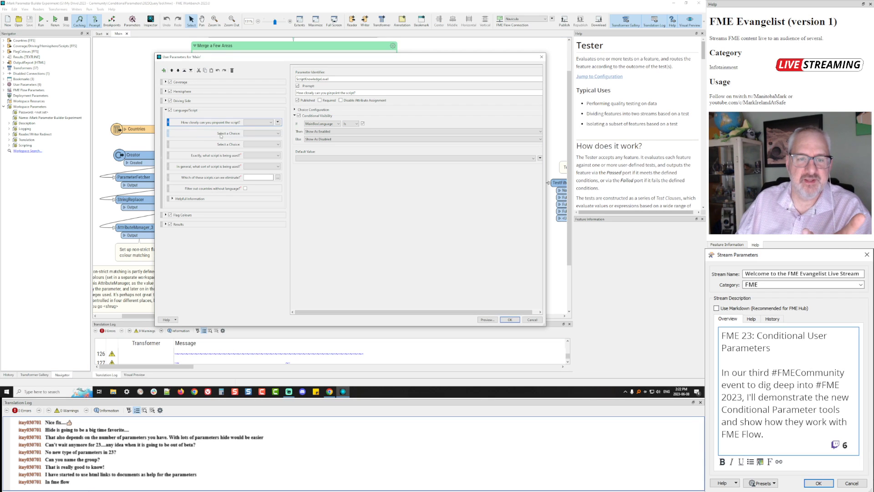
{"action": "left_click", "coordinate": [203, 134]}
{"action": "left_click", "coordinate": [203, 148]}
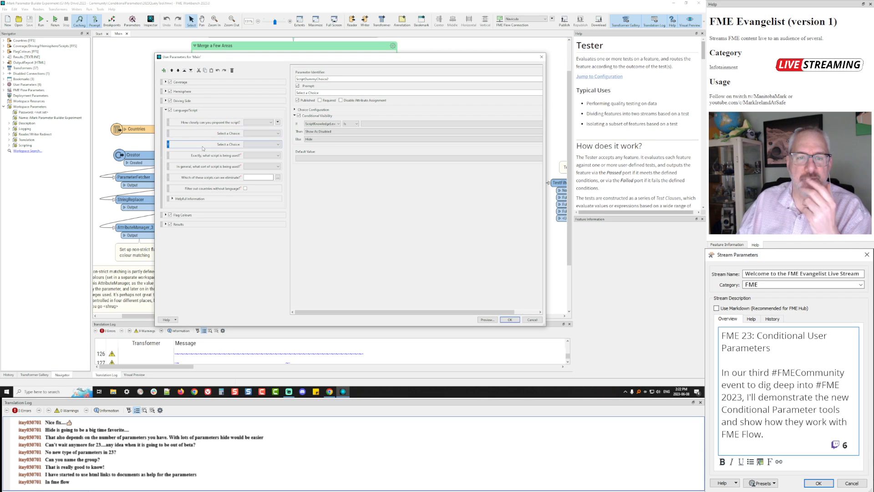
{"action": "left_click", "coordinate": [206, 136]}
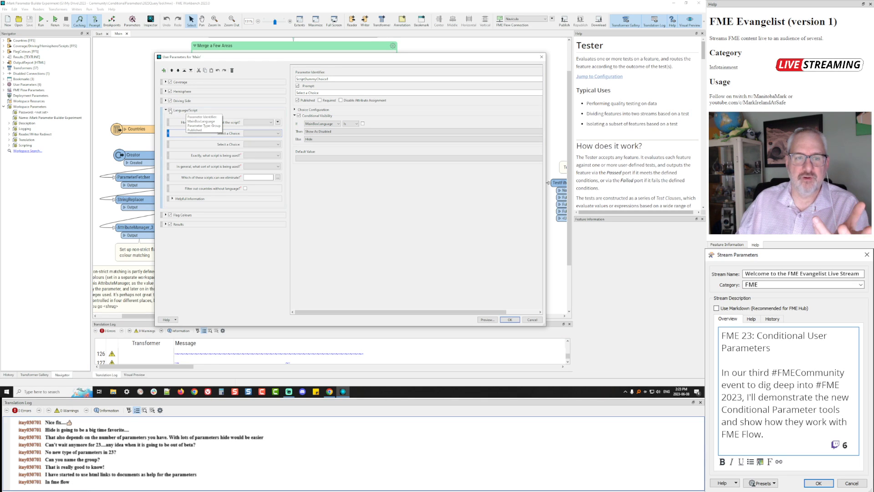
{"action": "left_click", "coordinate": [199, 146]}
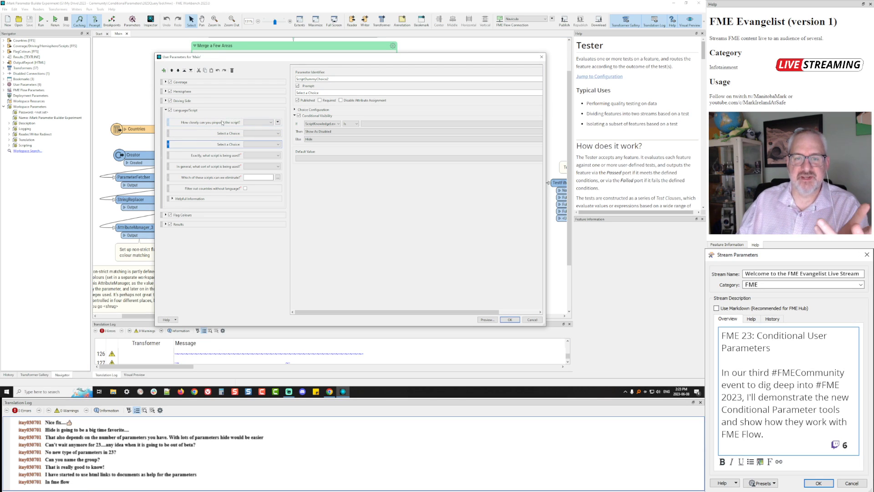
{"action": "left_click", "coordinate": [485, 320]}
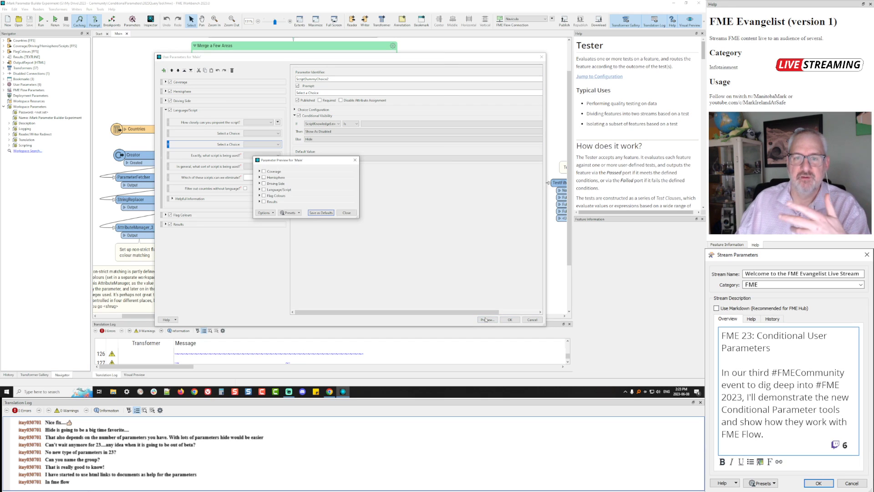
In the preview, enable Language/Script and answer the pinpoint question with 'I know exactly what it is'
{"action": "left_click", "coordinate": [260, 190]}
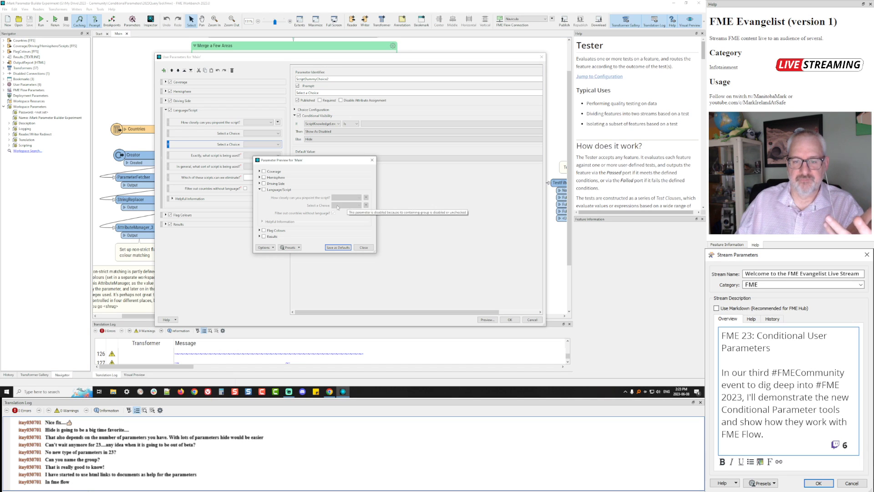
{"action": "mouse_move", "coordinate": [349, 207]}
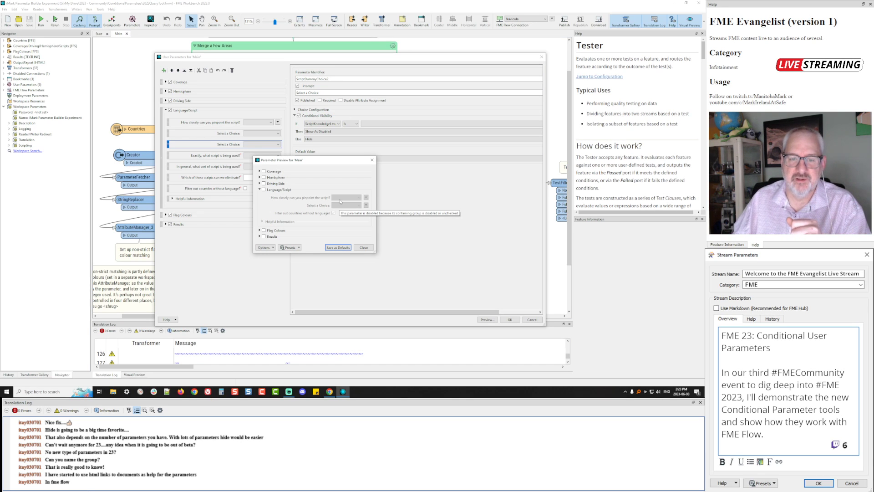
{"action": "left_click", "coordinate": [264, 190]}
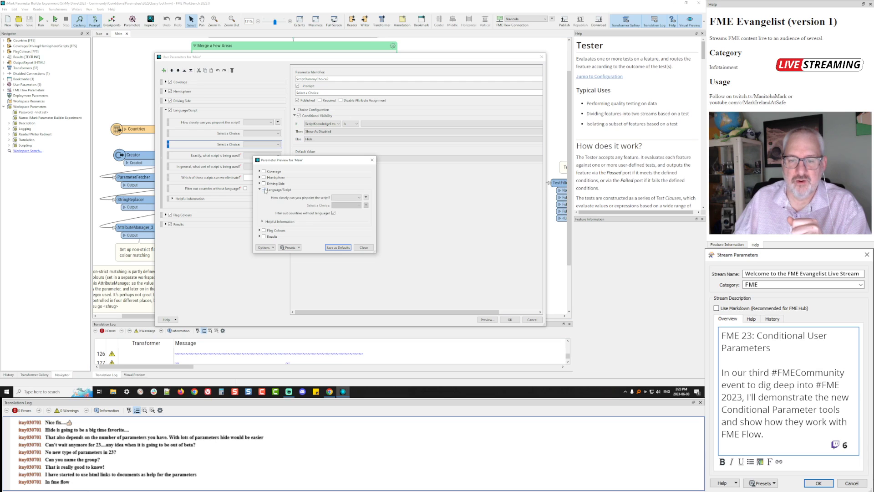
{"action": "left_click", "coordinate": [352, 200]}
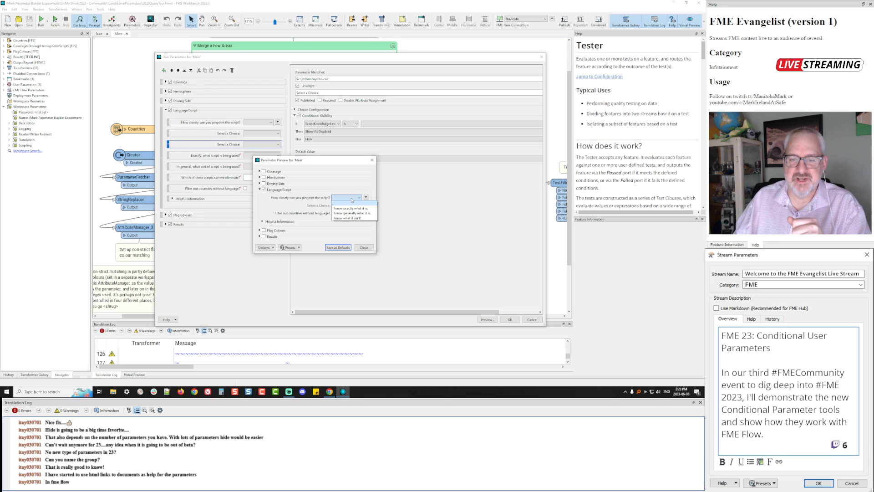
{"action": "left_click", "coordinate": [343, 203]}
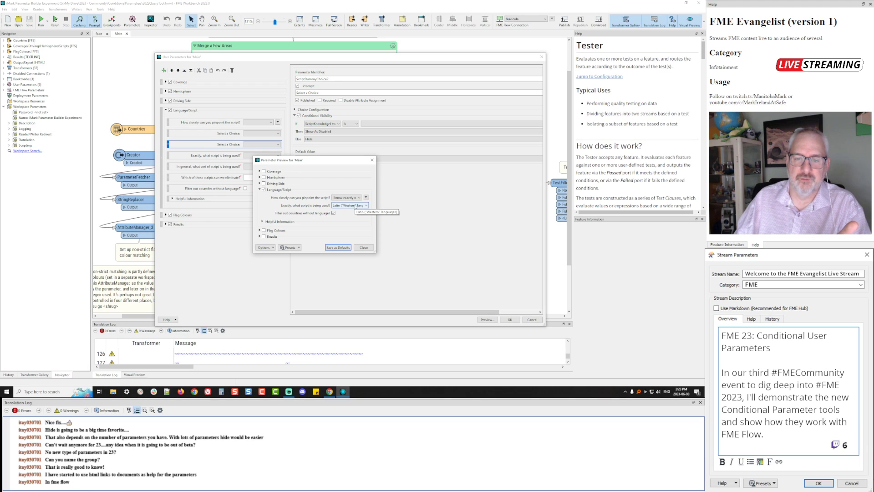
Reset the pinpoint answer to blank, leaving the dependent choice disabled, and close the preview
{"action": "left_click", "coordinate": [347, 197]}
{"action": "left_click", "coordinate": [340, 205]}
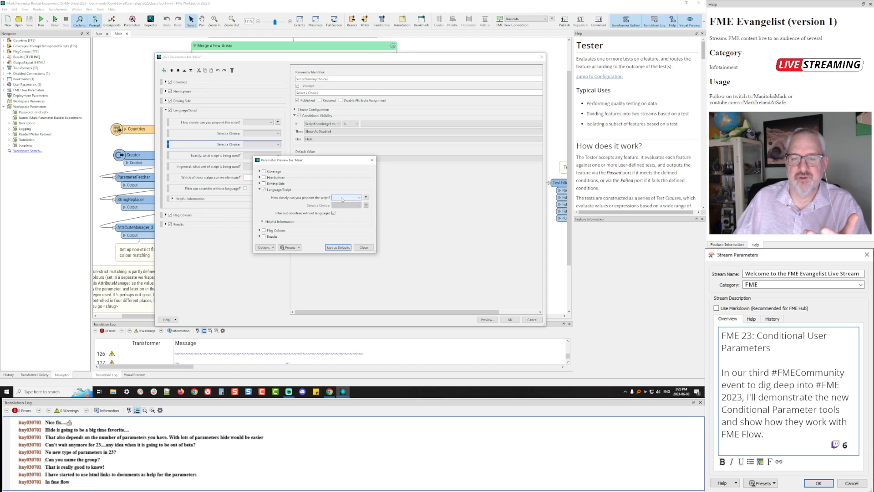
{"action": "left_click", "coordinate": [342, 198]}
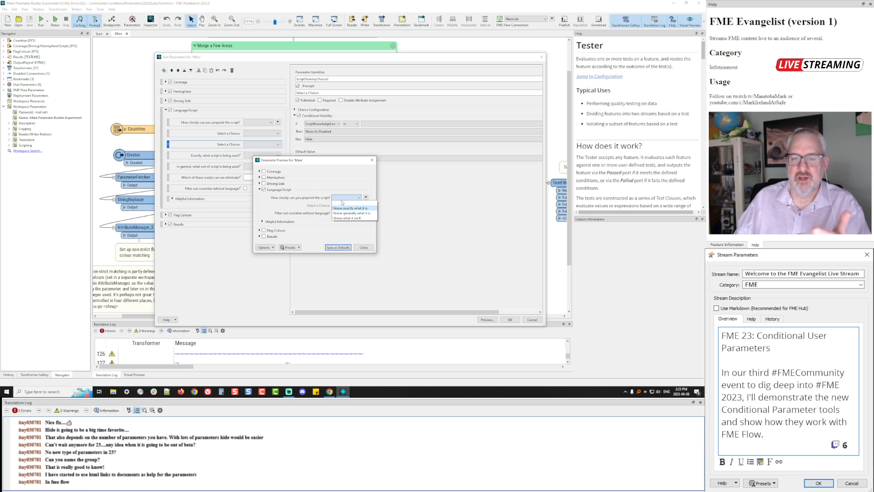
{"action": "left_click", "coordinate": [320, 189]}
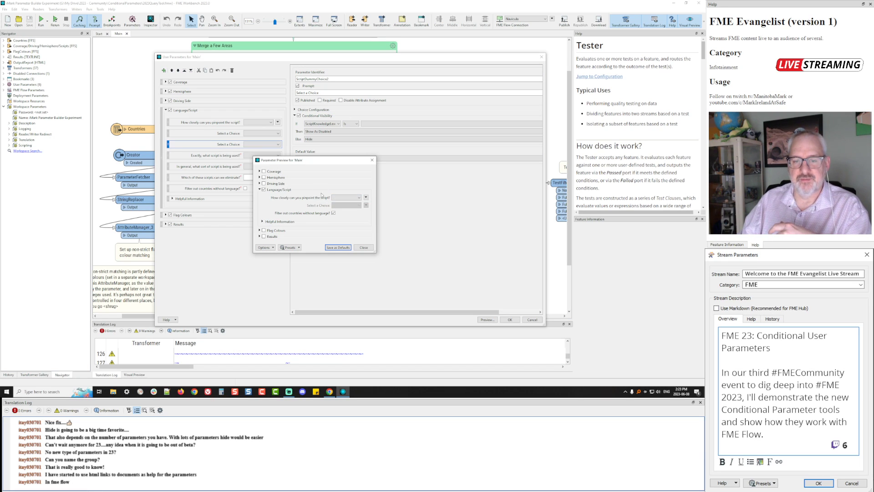
{"action": "left_click", "coordinate": [363, 247]}
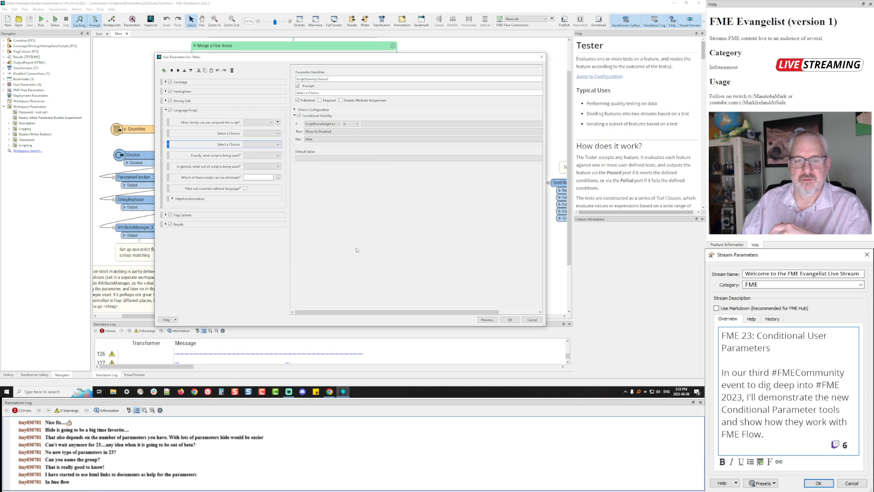
Review the choice lists of the pinpoint, exact-script, general-type and elimination questions, then preview the form
{"action": "left_click", "coordinate": [261, 124]}
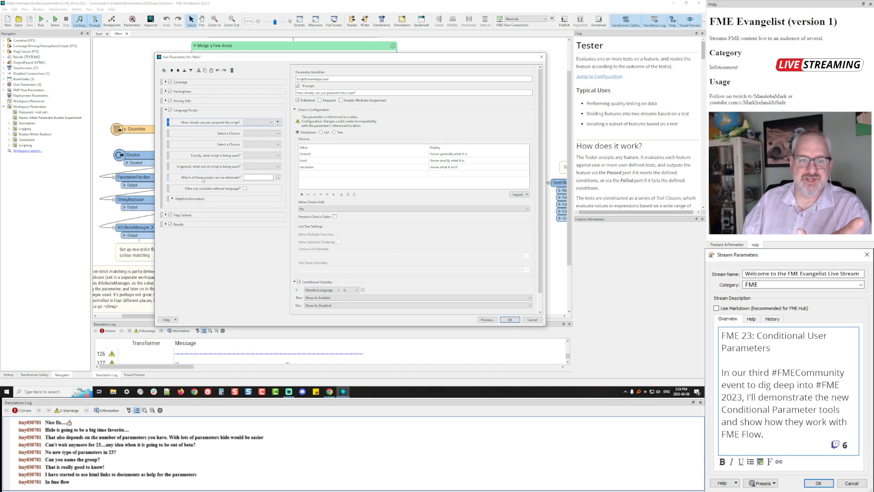
{"action": "left_click", "coordinate": [209, 157]}
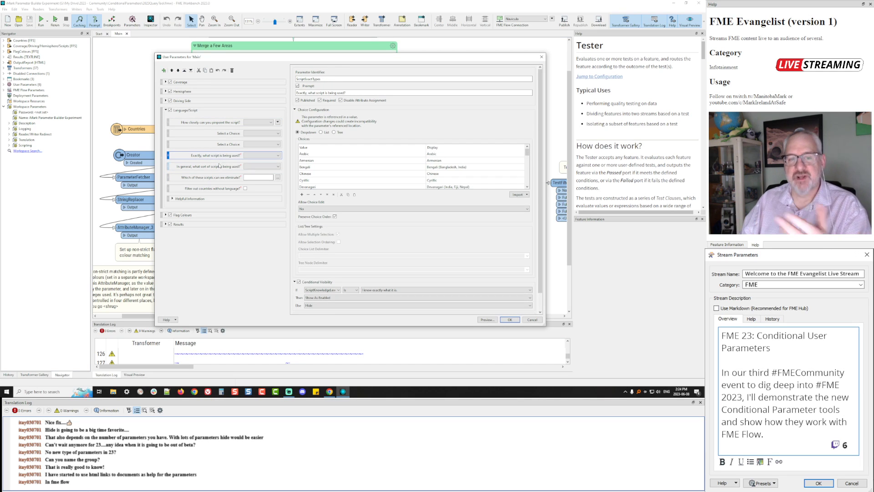
{"action": "left_click", "coordinate": [212, 167]}
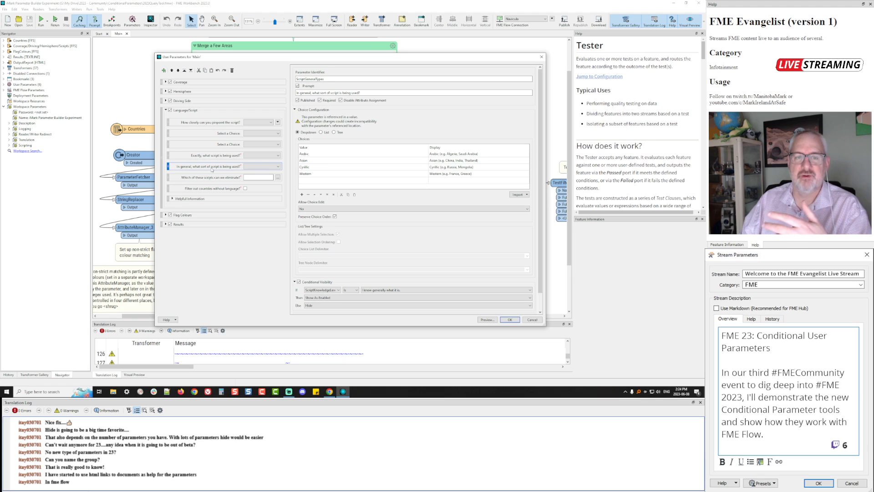
{"action": "left_click", "coordinate": [217, 178]}
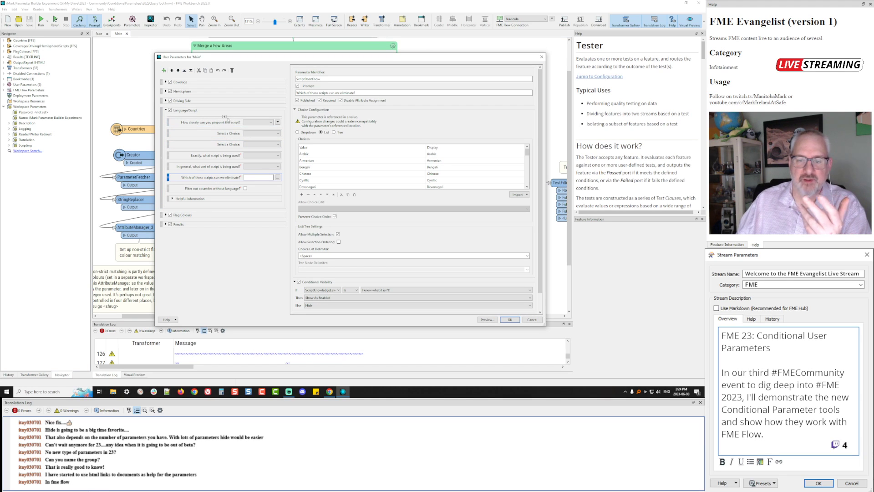
{"action": "left_click", "coordinate": [485, 320]}
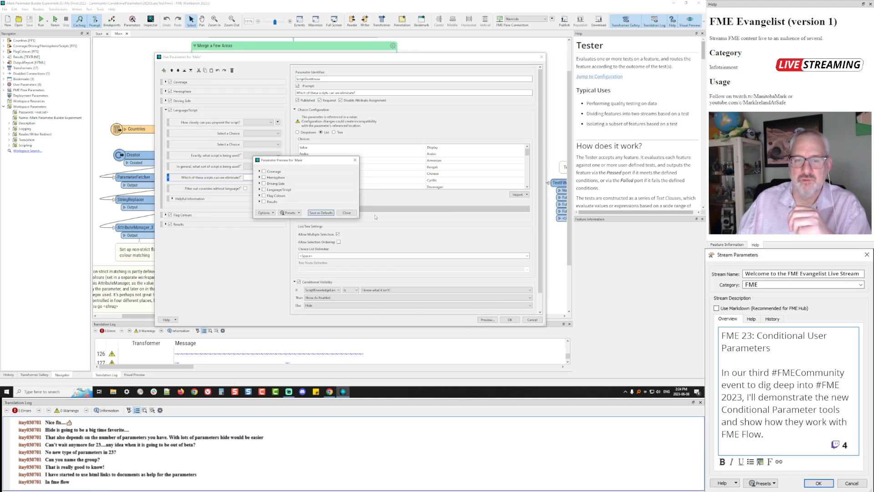
Enable Language/Script in the preview and try the exactly, generally and what-it-isn't pinpoint answers
{"action": "left_click", "coordinate": [259, 190]}
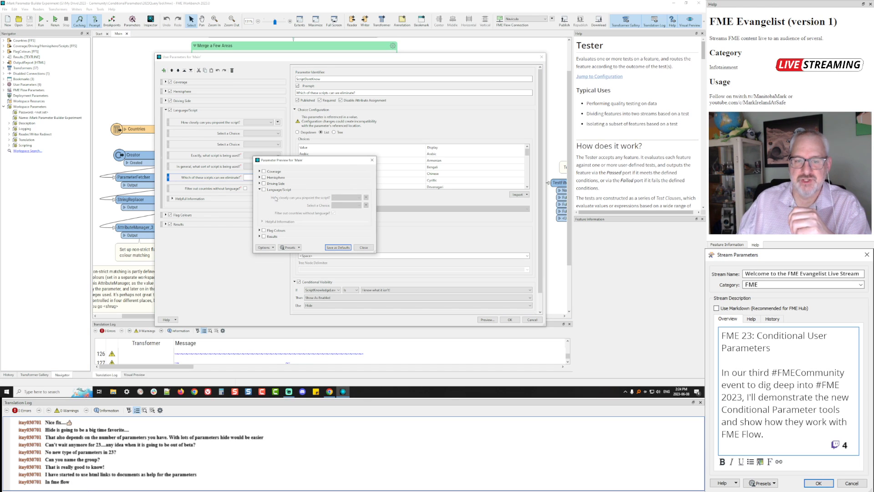
{"action": "left_click", "coordinate": [264, 190]}
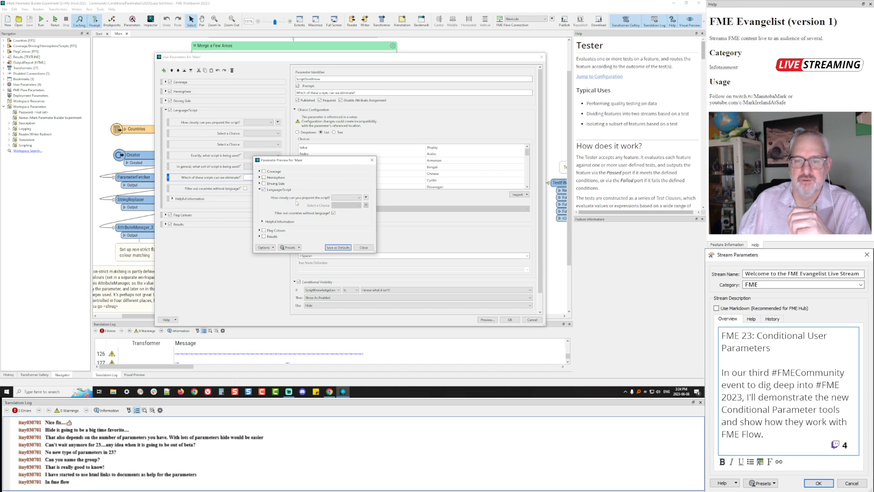
{"action": "left_click", "coordinate": [347, 198]}
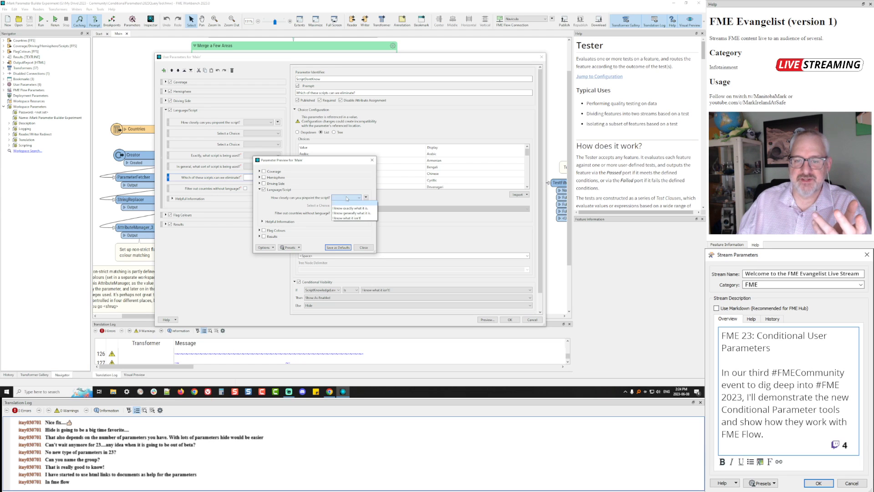
{"action": "left_click", "coordinate": [345, 208]}
{"action": "left_click", "coordinate": [347, 197]}
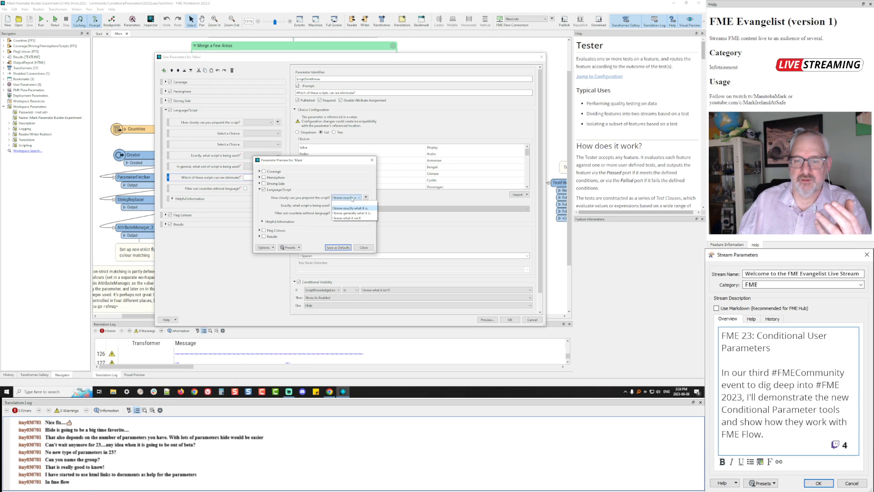
{"action": "left_click", "coordinate": [346, 203]}
{"action": "left_click", "coordinate": [346, 199]}
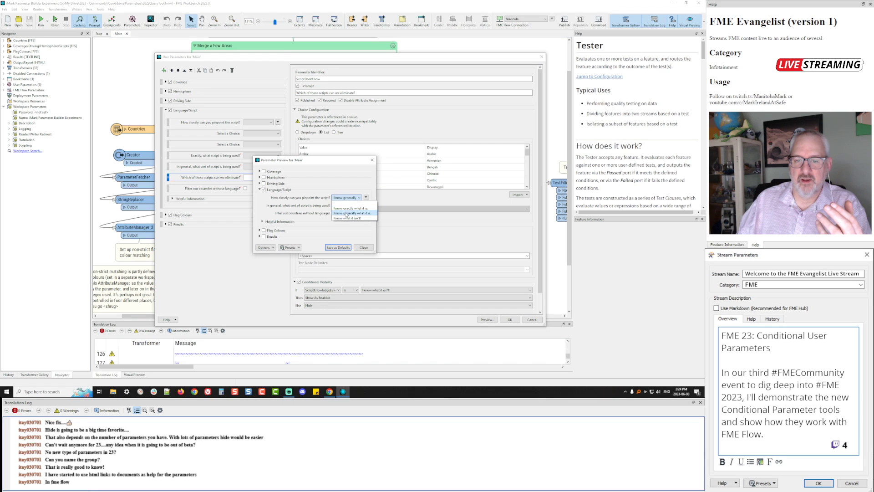
{"action": "left_click", "coordinate": [345, 202]}
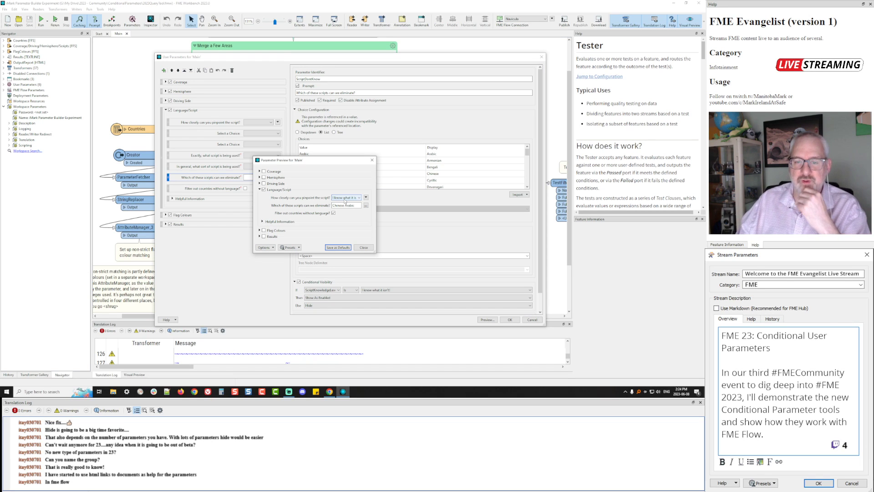
Clear the answer, settle on knowing the script generally, then disable and collapse Language/Script and close
{"action": "left_click", "coordinate": [345, 201]}
{"action": "left_click", "coordinate": [345, 203]}
{"action": "left_click", "coordinate": [345, 199]}
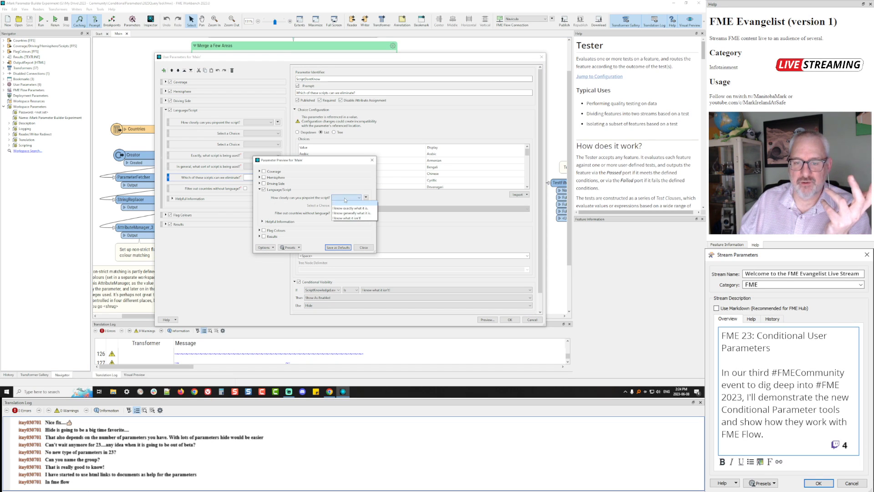
{"action": "left_click", "coordinate": [345, 213]}
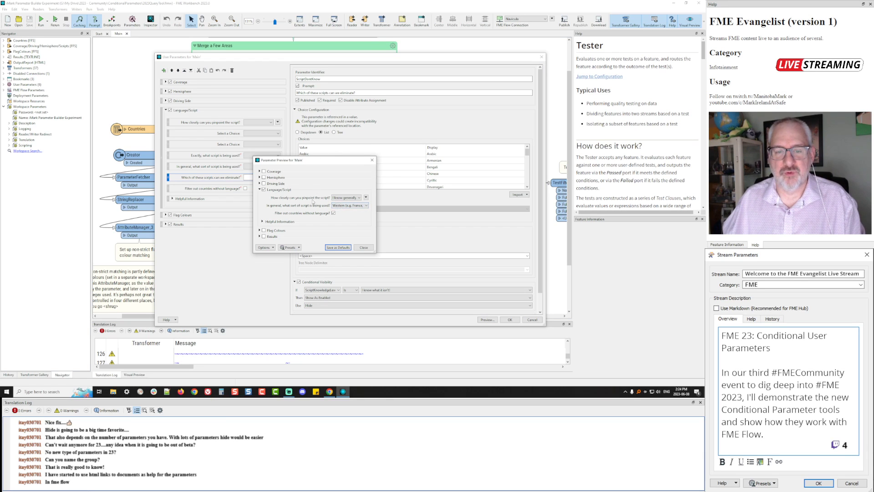
{"action": "left_click", "coordinate": [264, 189]}
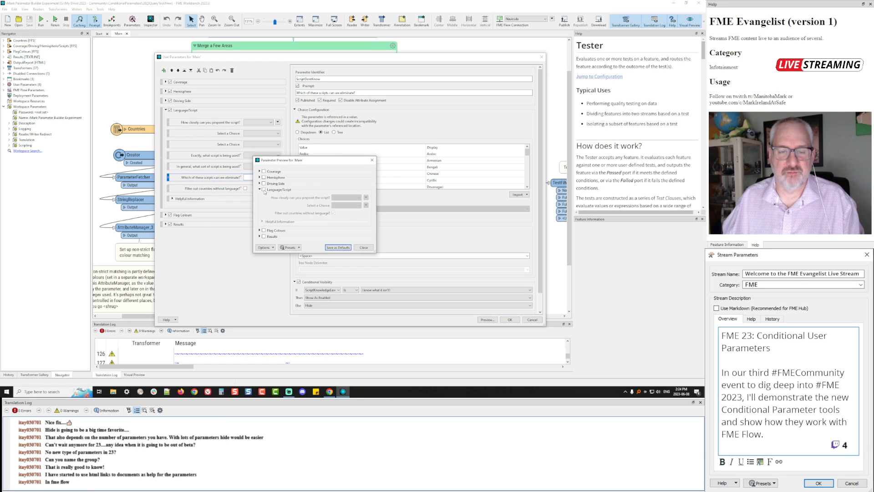
{"action": "left_click", "coordinate": [259, 190]}
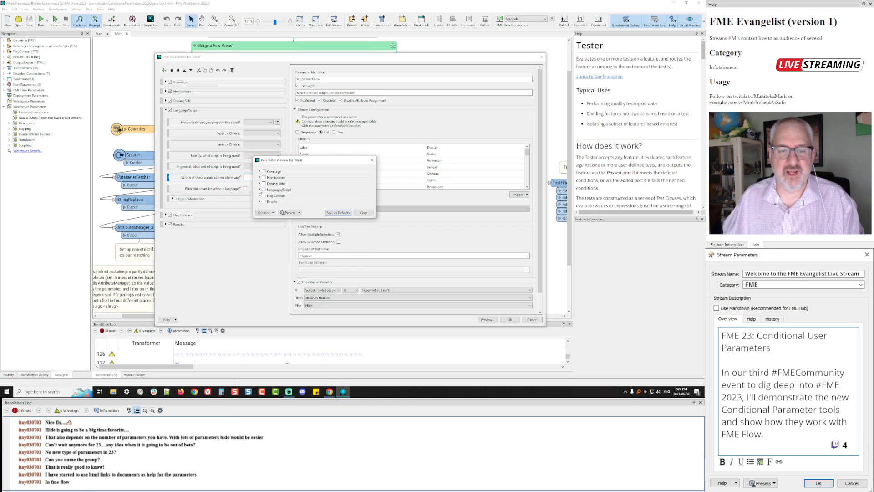
{"action": "left_click", "coordinate": [363, 213]}
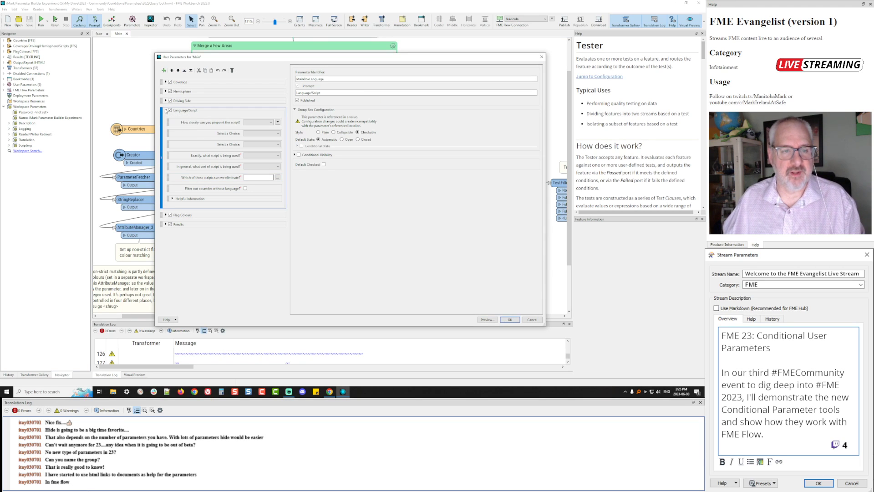
Collapse Language/Script and inspect the Flag Colours group's parameters in the tree
{"action": "left_click", "coordinate": [166, 111]}
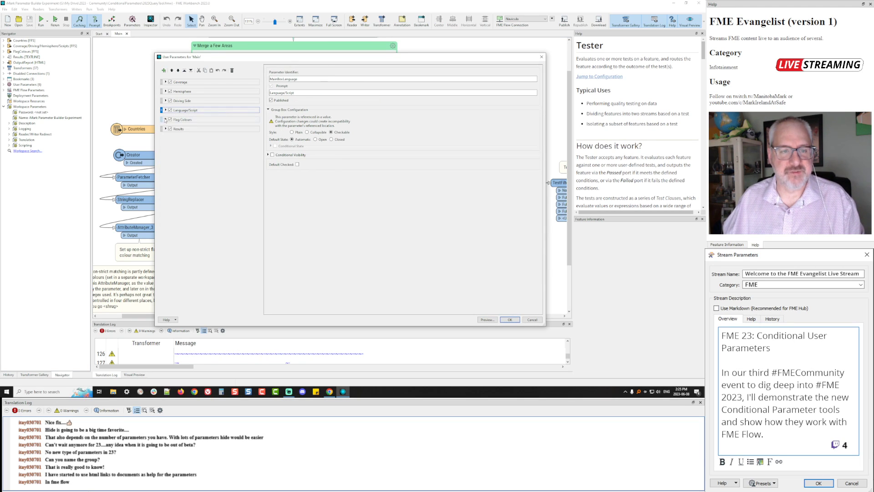
{"action": "double_click", "coordinate": [236, 120]}
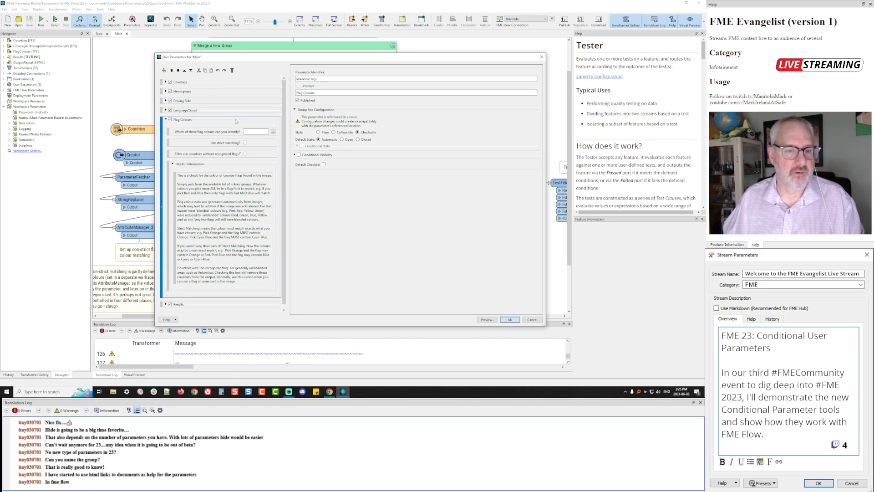
{"action": "left_click_drag", "start_coordinate": [227, 142], "coordinate": [210, 124]}
{"action": "double_click", "coordinate": [208, 121]}
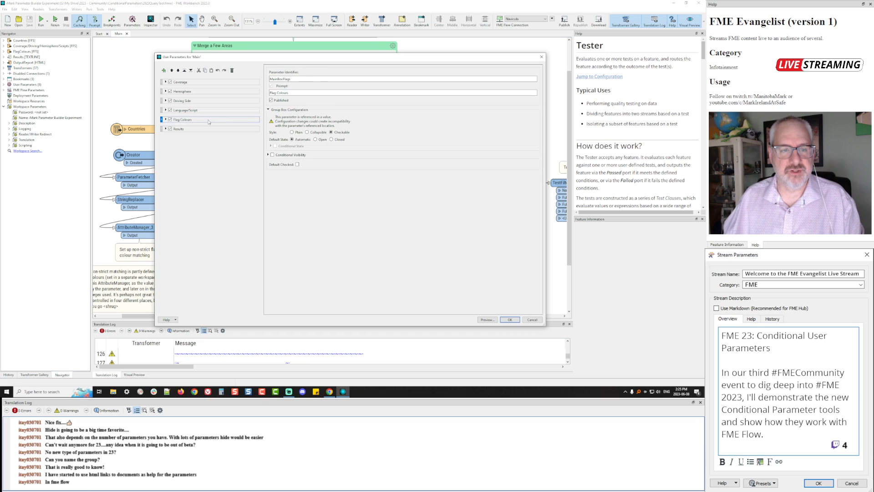
Inspect the Results group and its 'Show parameters in results report?' setting, then maximize the FME Flow browser
{"action": "double_click", "coordinate": [207, 129]}
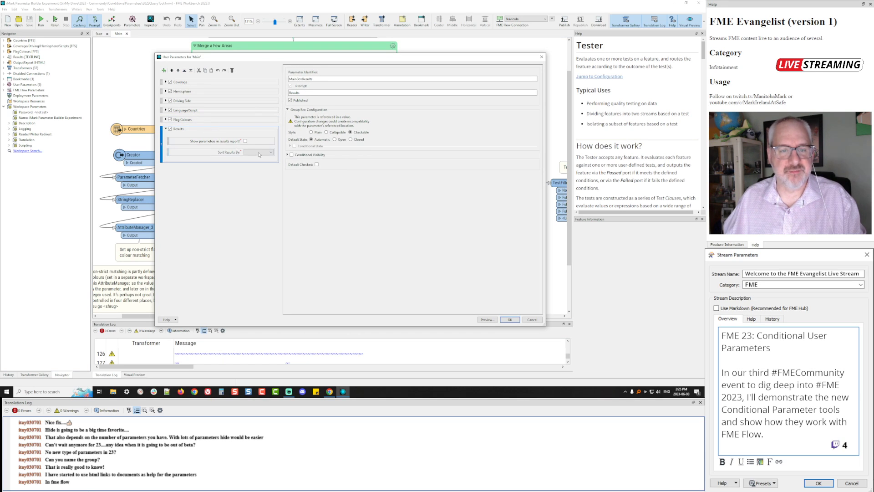
{"action": "left_click", "coordinate": [210, 141]}
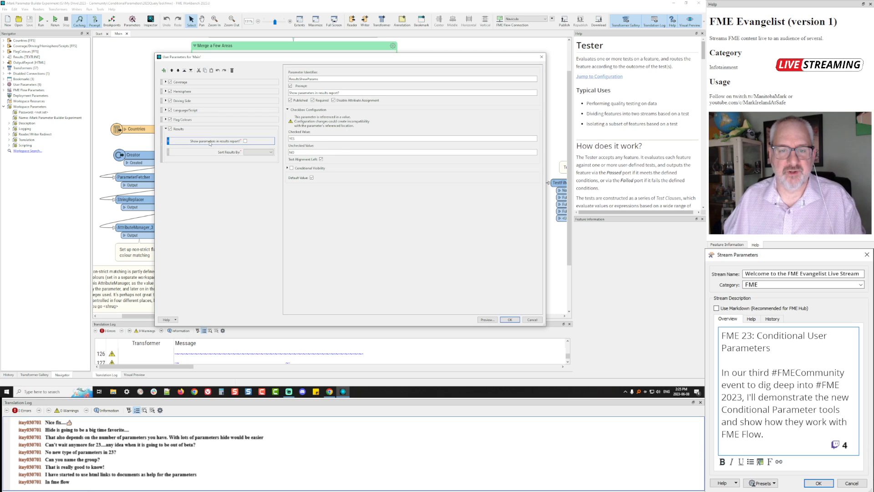
{"action": "left_click", "coordinate": [178, 130]}
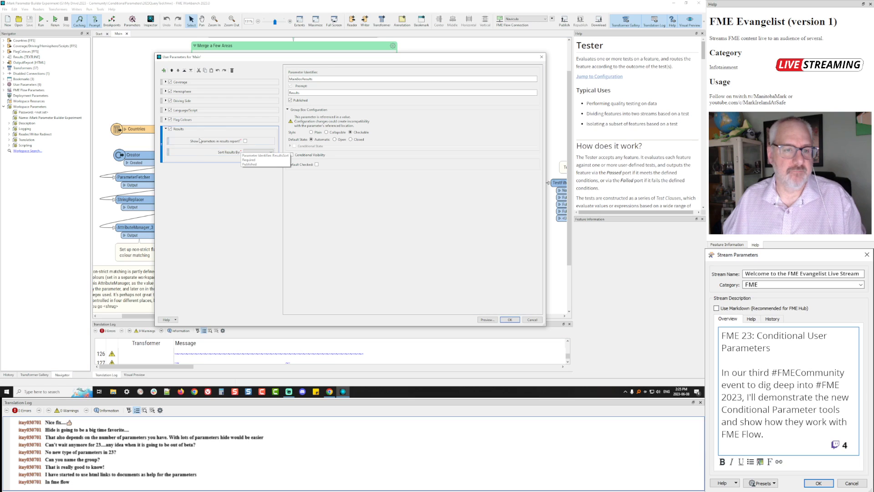
{"action": "left_click", "coordinate": [166, 130]}
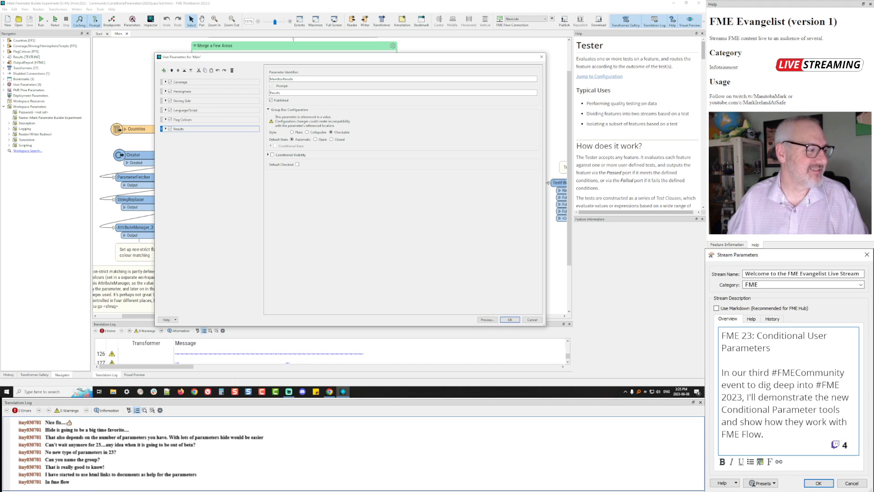
{"action": "left_click_drag", "start_coordinate": [0, 9], "coordinate": [427, 23]}
{"action": "double_click", "coordinate": [427, 23]}
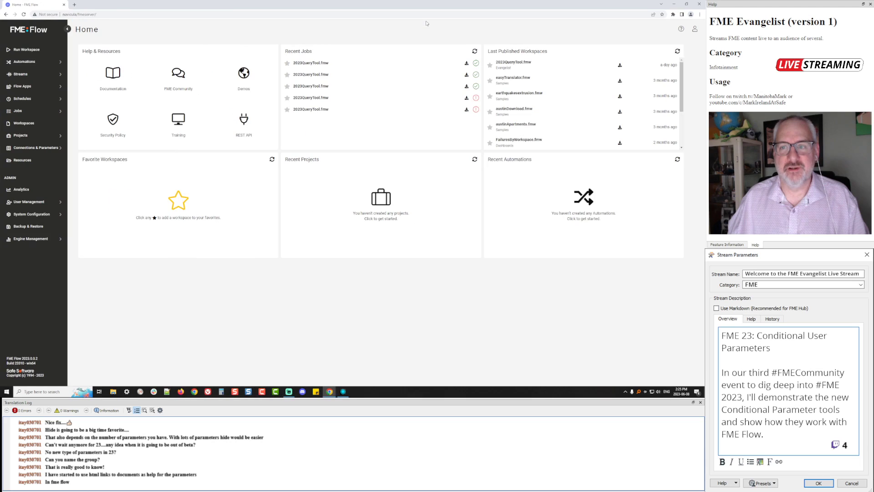
Open the 2023QueryTool.fmw run page and test the Coverage filter, partial-coverage option and help text
{"action": "left_click", "coordinate": [512, 62]}
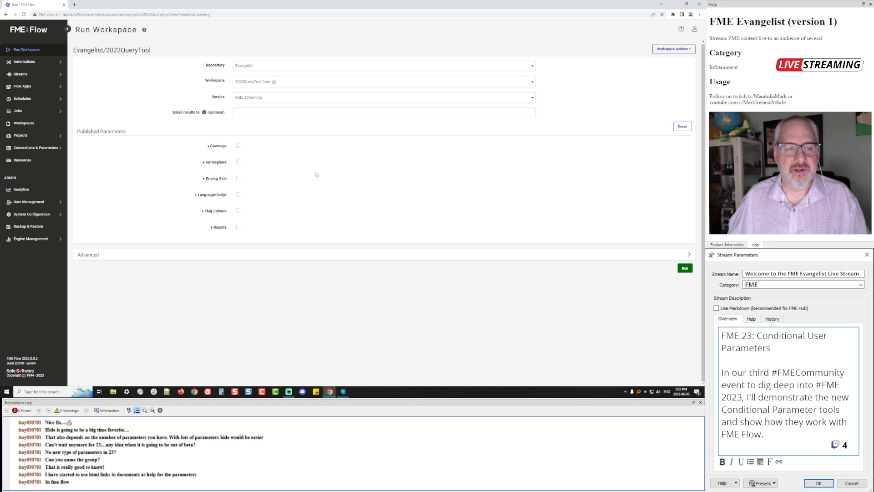
{"action": "left_click", "coordinate": [217, 146]}
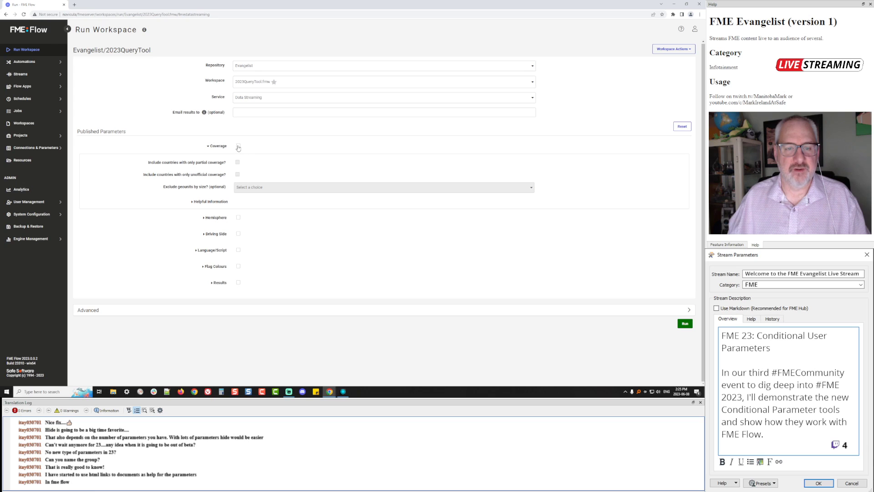
{"action": "left_click", "coordinate": [238, 146]}
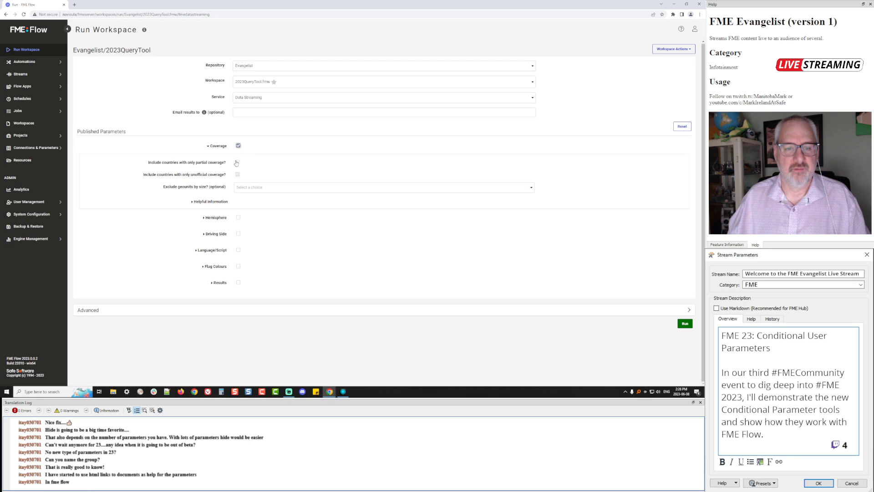
{"action": "left_click", "coordinate": [236, 162]}
{"action": "left_click", "coordinate": [238, 146]}
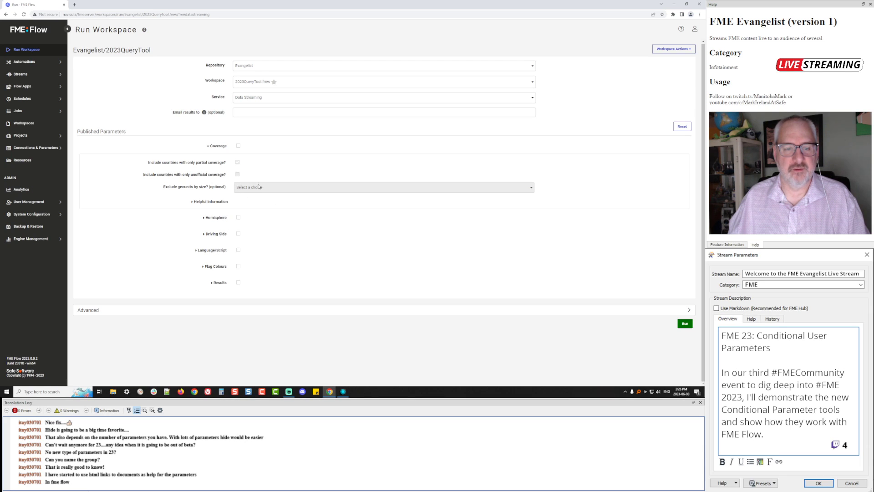
{"action": "left_click", "coordinate": [215, 202]}
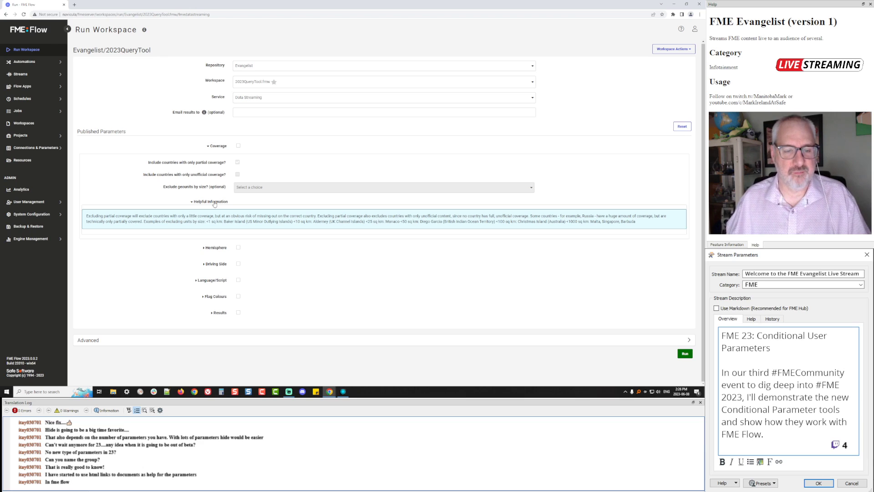
{"action": "left_click", "coordinate": [215, 202]}
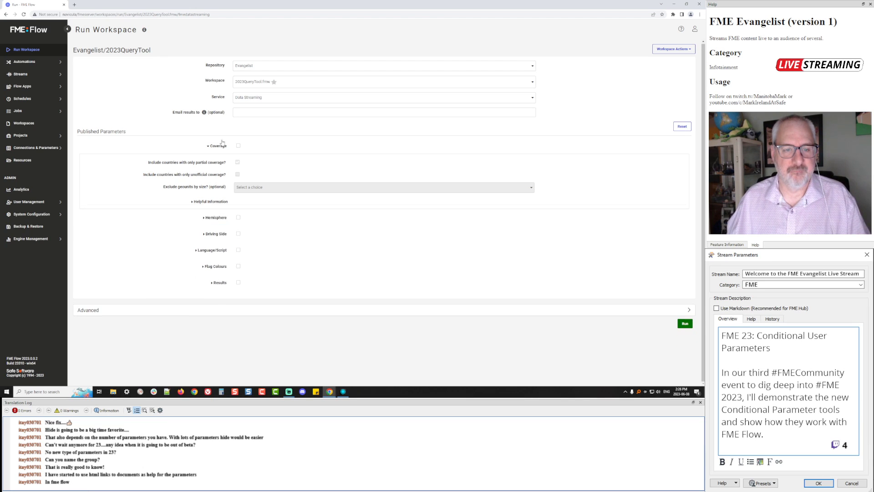
{"action": "left_click", "coordinate": [211, 147]}
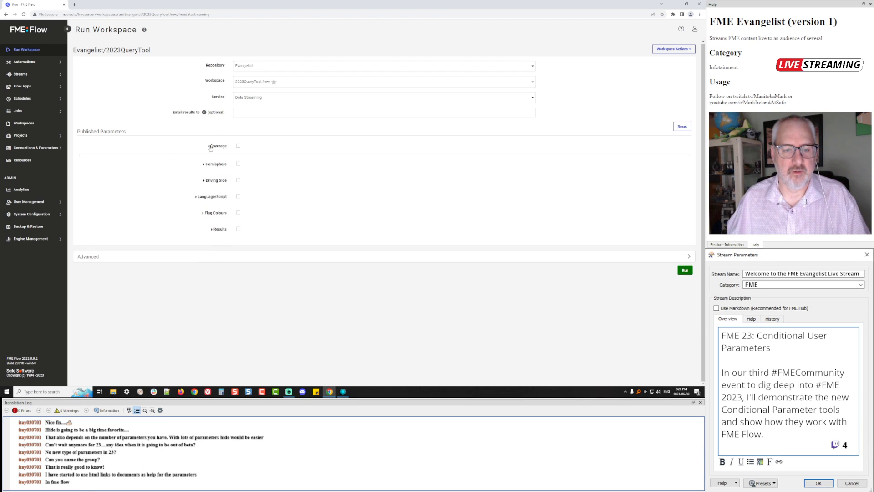
Enable the Language/Script filter with the script known exactly as the answer
{"action": "left_click", "coordinate": [204, 195]}
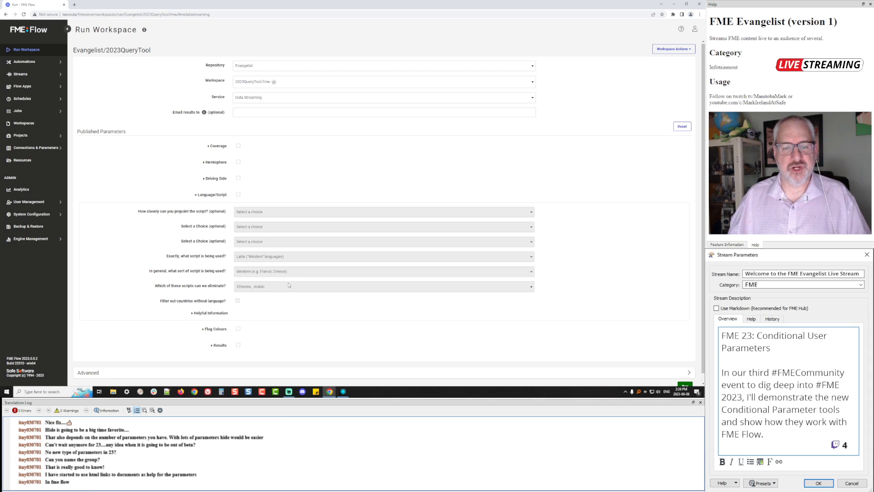
{"action": "left_click", "coordinate": [239, 195]}
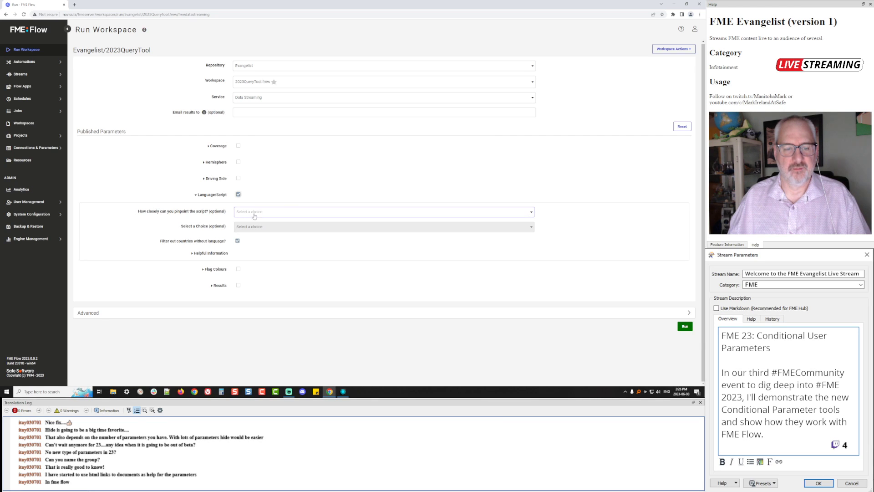
{"action": "left_click", "coordinate": [255, 214]}
{"action": "left_click", "coordinate": [278, 222]}
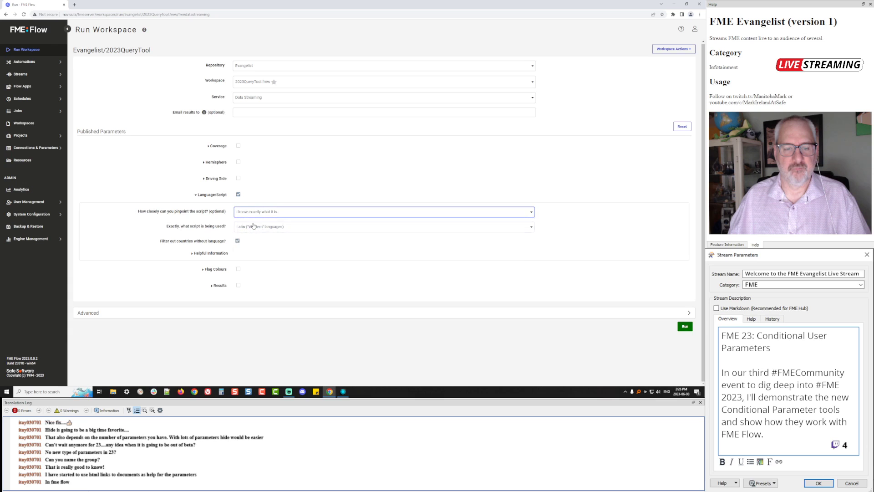
{"action": "left_click", "coordinate": [250, 210]}
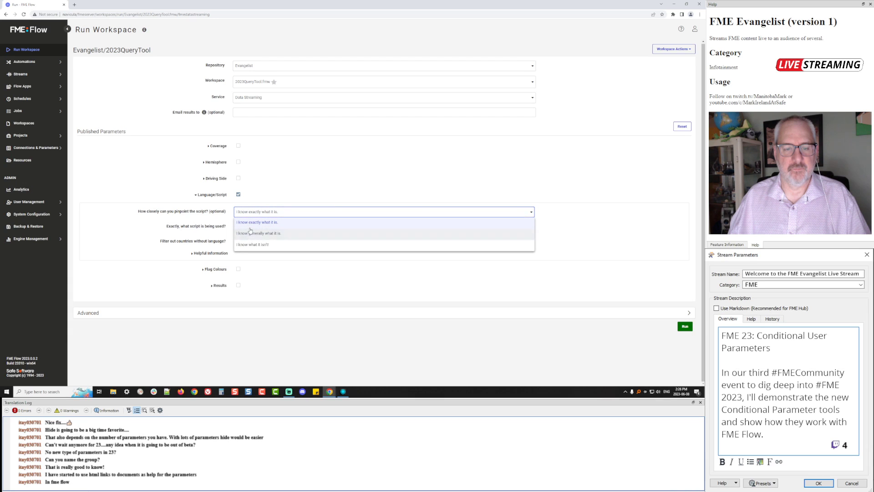
{"action": "left_click", "coordinate": [261, 220]}
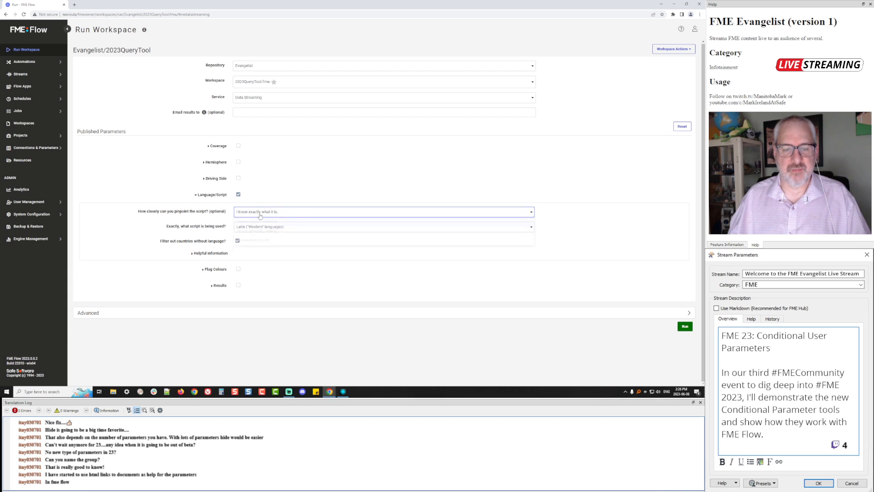
{"action": "left_click", "coordinate": [238, 194]}
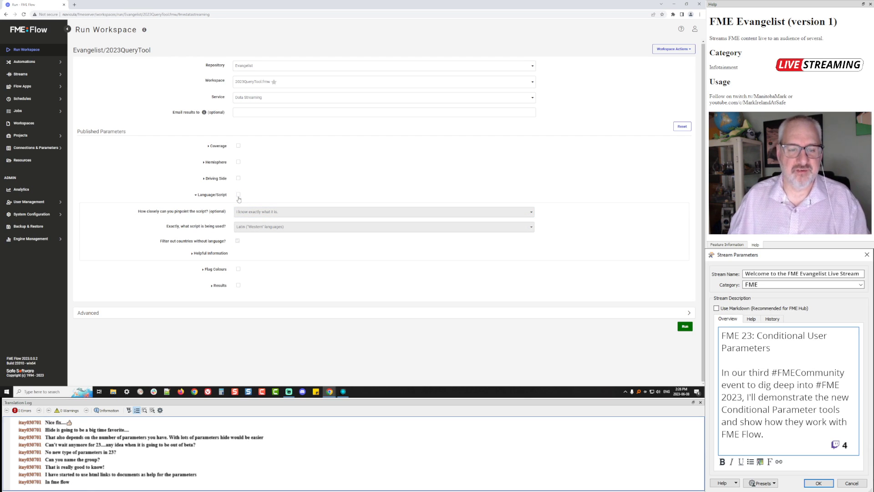
{"action": "left_click", "coordinate": [238, 195]}
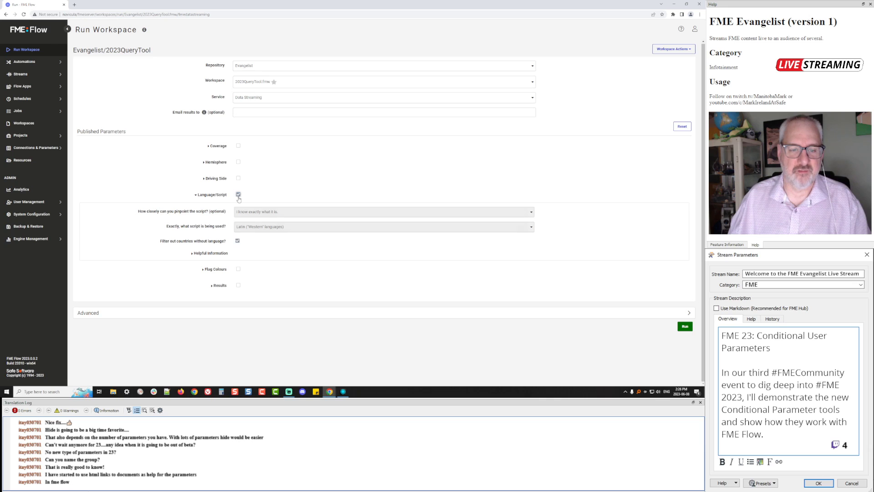
Enable Hemisphere with Northern selected, and turn on Coverage while trying its partial and unofficial options
{"action": "left_click", "coordinate": [237, 162]}
{"action": "left_click", "coordinate": [258, 181]}
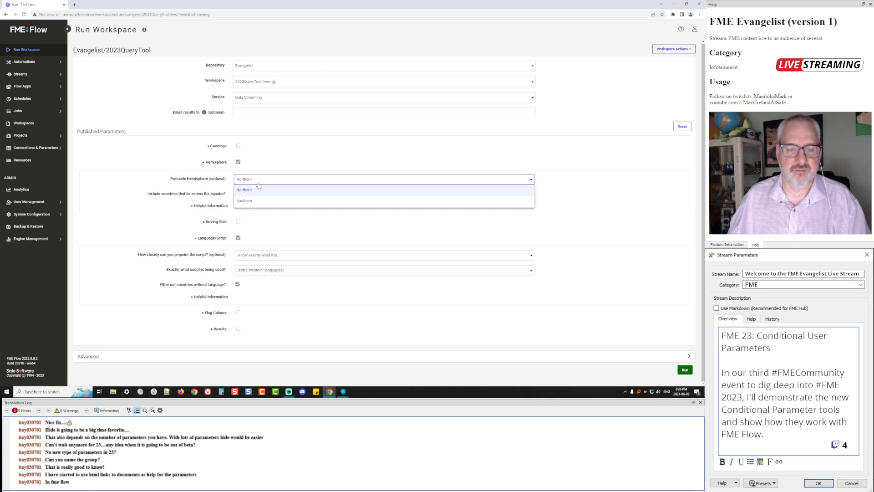
{"action": "left_click", "coordinate": [258, 184]}
{"action": "left_click", "coordinate": [217, 147]}
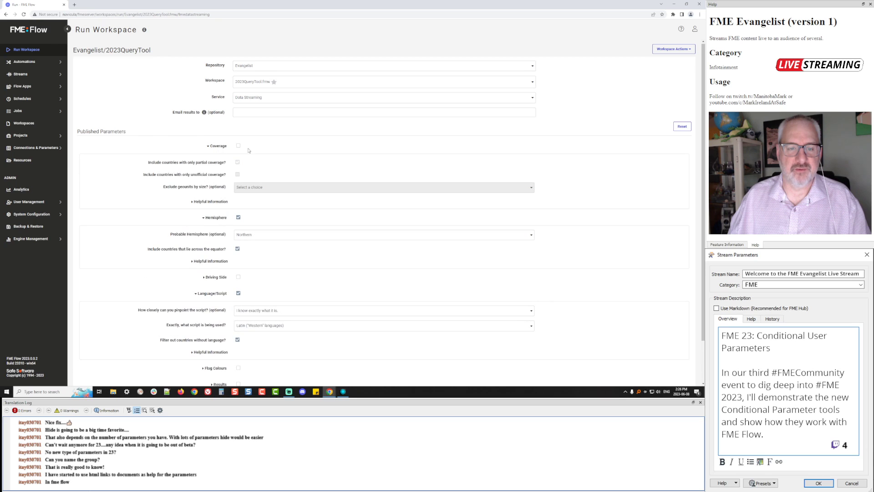
{"action": "left_click", "coordinate": [238, 146]}
{"action": "left_click", "coordinate": [238, 163]}
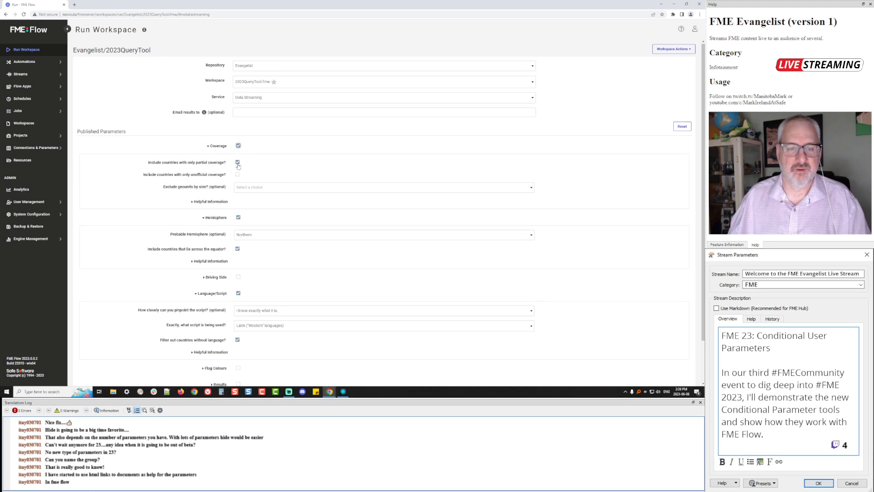
{"action": "left_click", "coordinate": [237, 175]}
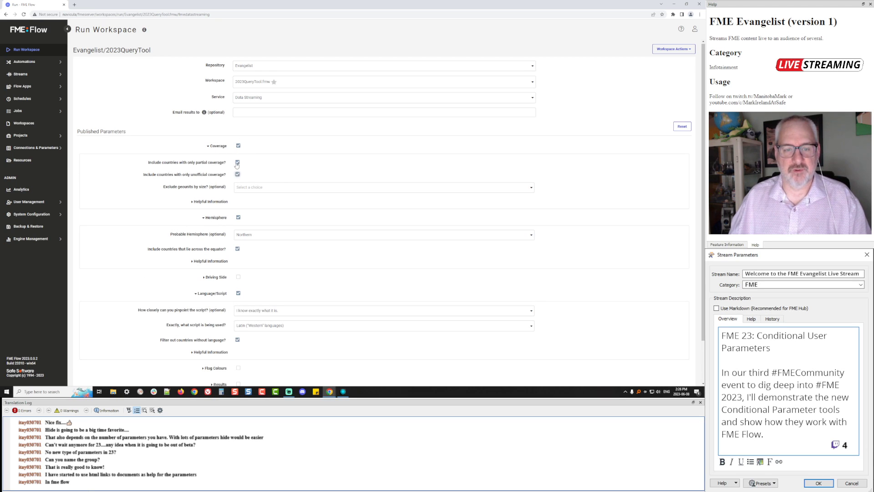
{"action": "left_click", "coordinate": [237, 163]}
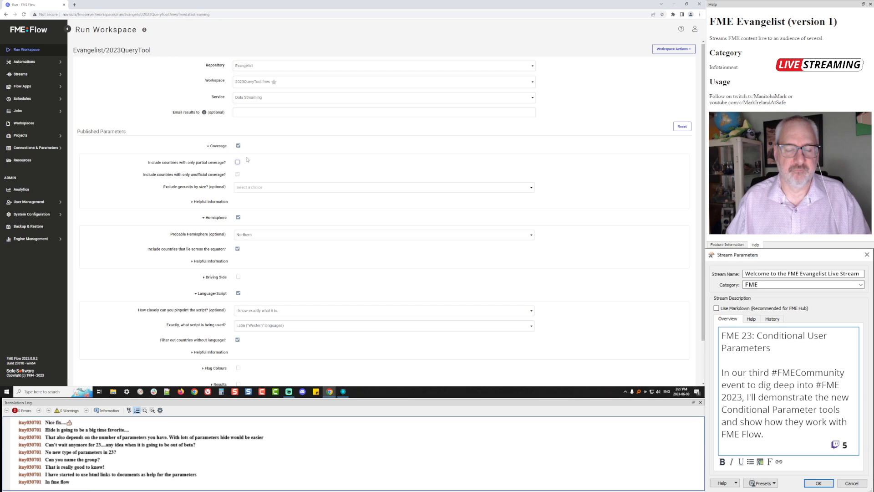
Collapse the Coverage, Hemisphere and Language/Script sections and return to Workbench's User Parameters
{"action": "left_click", "coordinate": [219, 146]}
{"action": "left_click", "coordinate": [211, 163]}
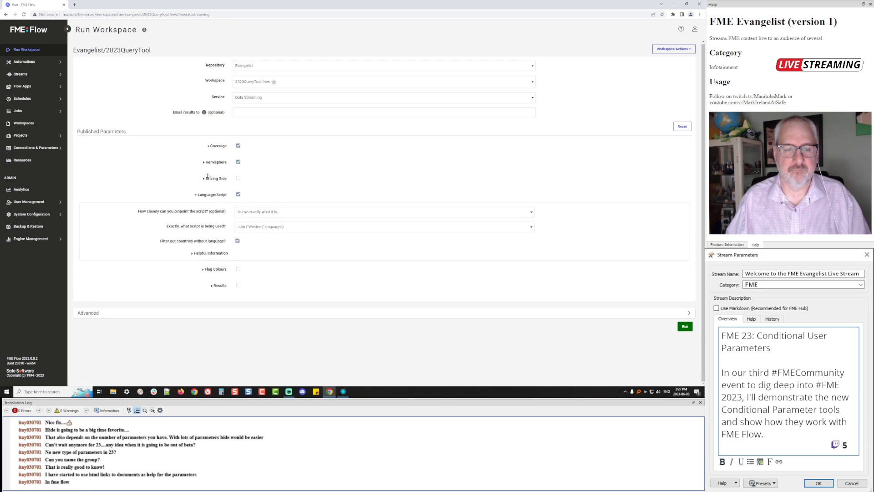
{"action": "left_click", "coordinate": [196, 195]}
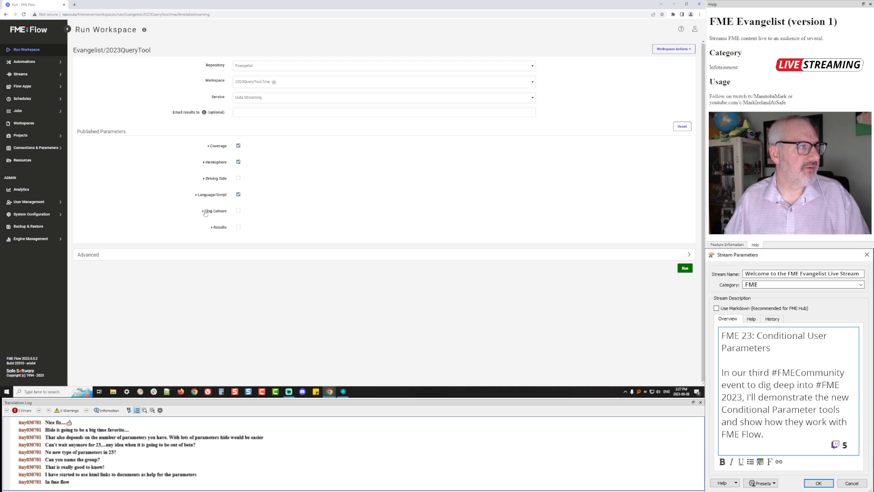
{"action": "left_click", "coordinate": [74, 5]}
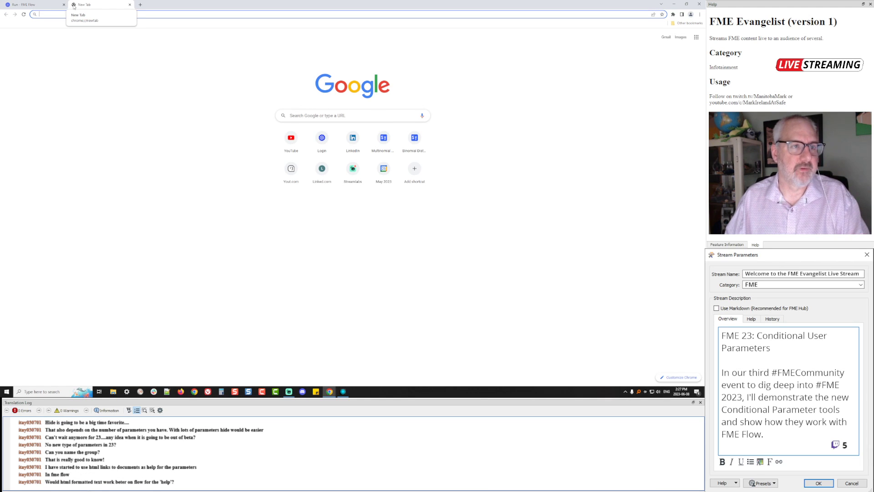
{"action": "left_click", "coordinate": [40, 5]}
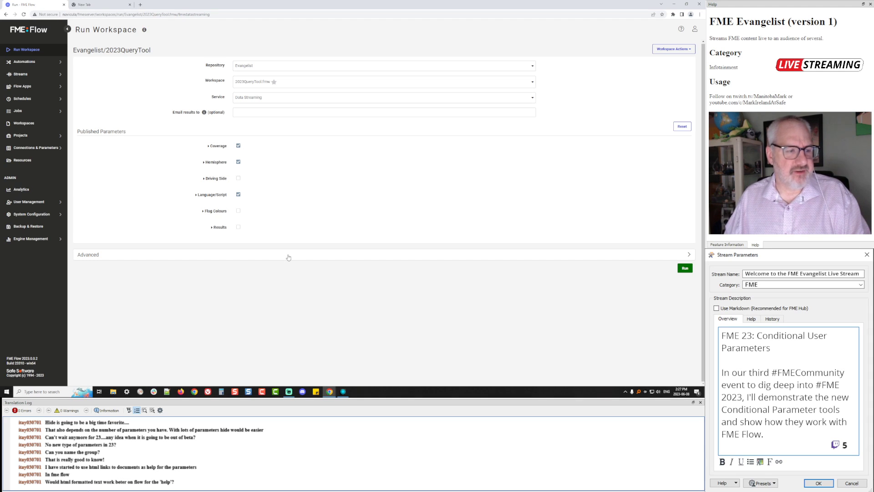
{"action": "left_click", "coordinate": [344, 392]}
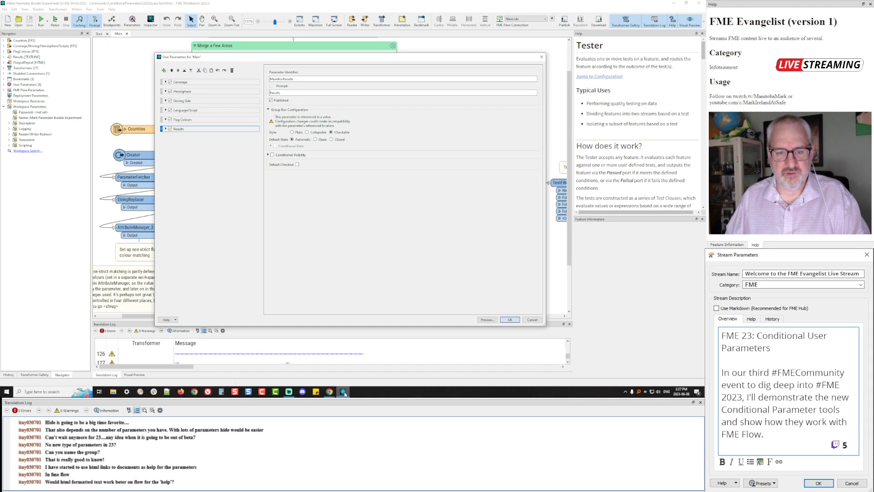
Insert <p> before the 'Some countries' and 'Examples of excluding units' lines of the Coverage help, then confirm
{"action": "left_click", "coordinate": [167, 83]}
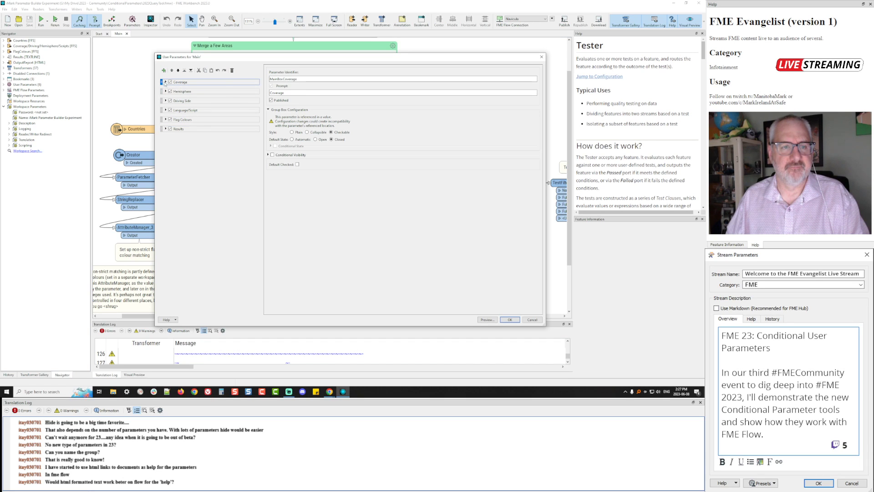
{"action": "left_click", "coordinate": [165, 83]}
{"action": "left_click", "coordinate": [209, 165]}
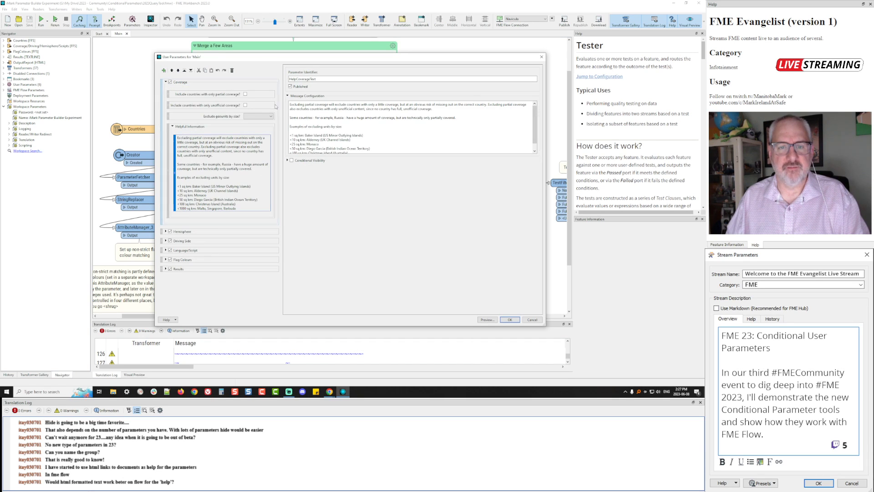
{"action": "left_click", "coordinate": [441, 110]}
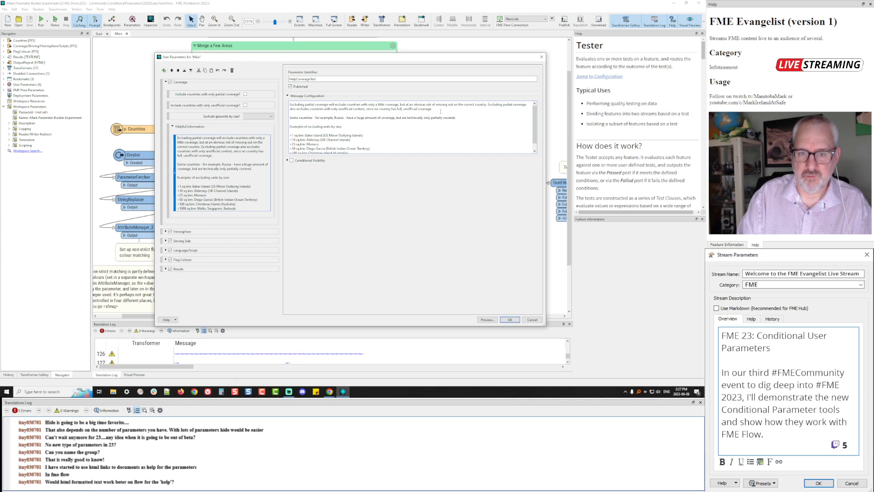
{"action": "type", "text": "<p>"}
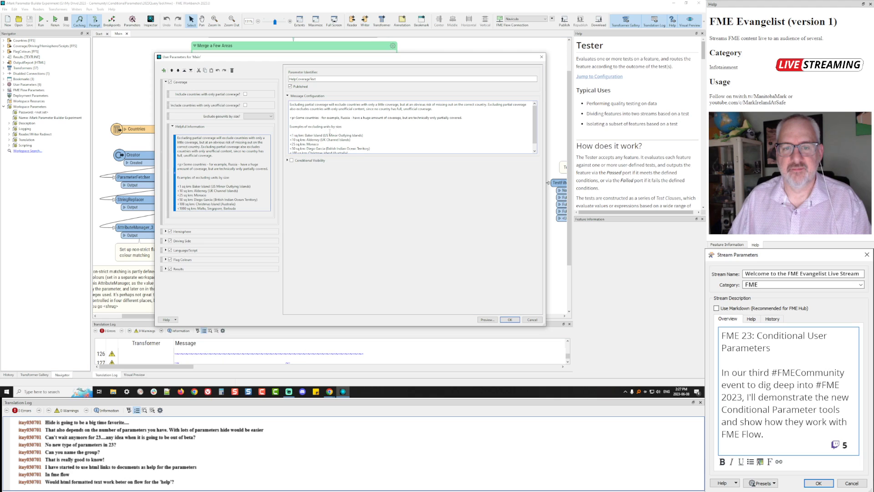
{"action": "left_click_drag", "start_coordinate": [297, 118], "coordinate": [288, 117]}
{"action": "key", "text": "ctrl+c"}
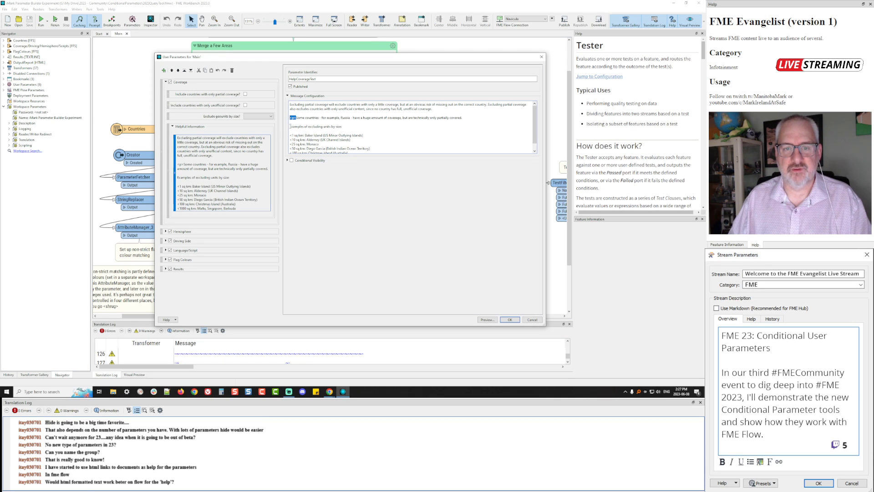
{"action": "left_click", "coordinate": [290, 127]}
{"action": "key", "text": "ctrl+v"}
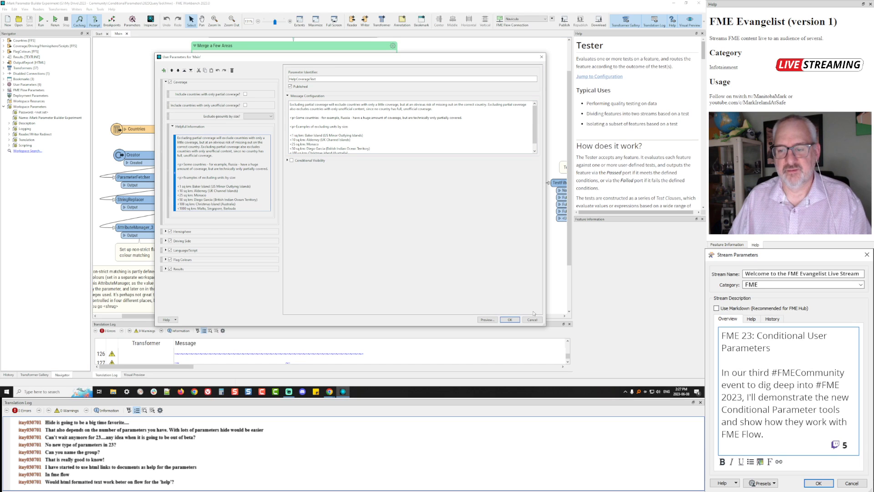
{"action": "left_click", "coordinate": [511, 319]}
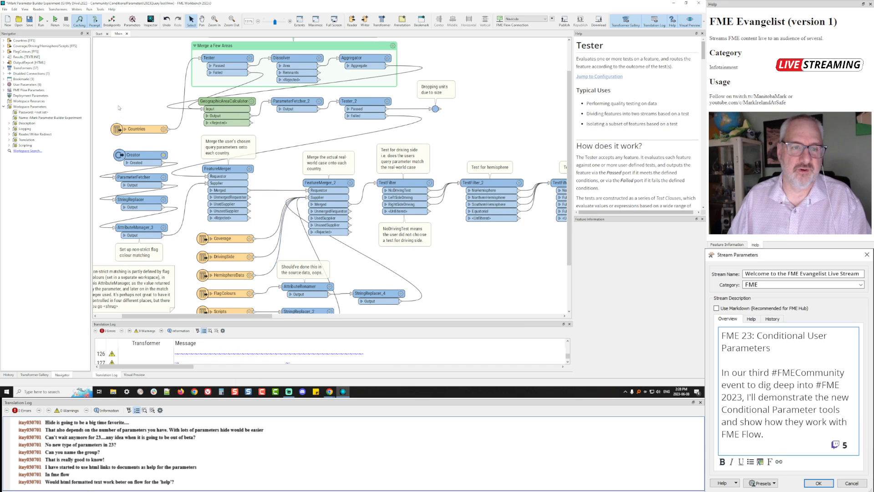
Save 2023QueryTool, publish it to the Evangelist repository with Data Streaming, and switch to the browser
{"action": "left_click", "coordinate": [29, 21]}
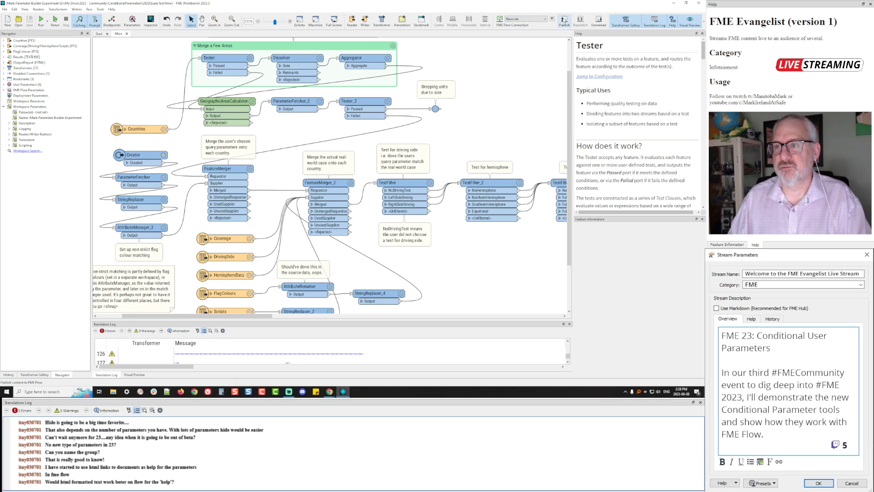
{"action": "left_click", "coordinate": [564, 20]}
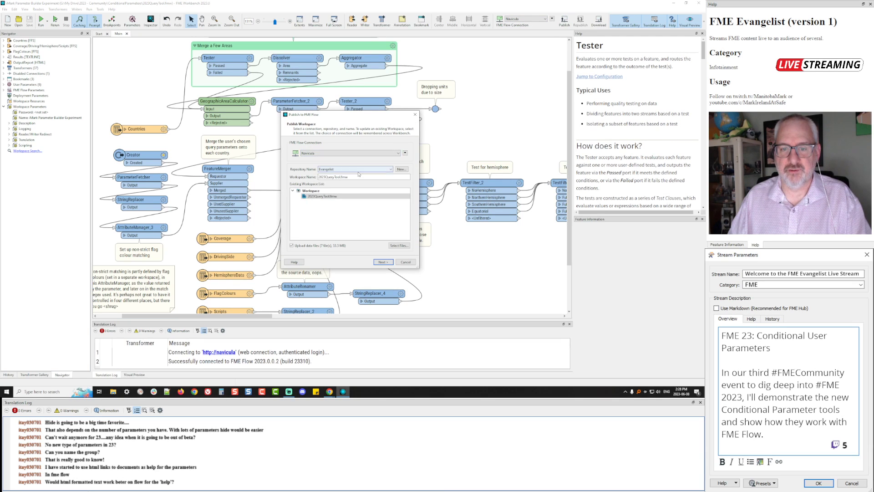
{"action": "left_click", "coordinate": [384, 263]}
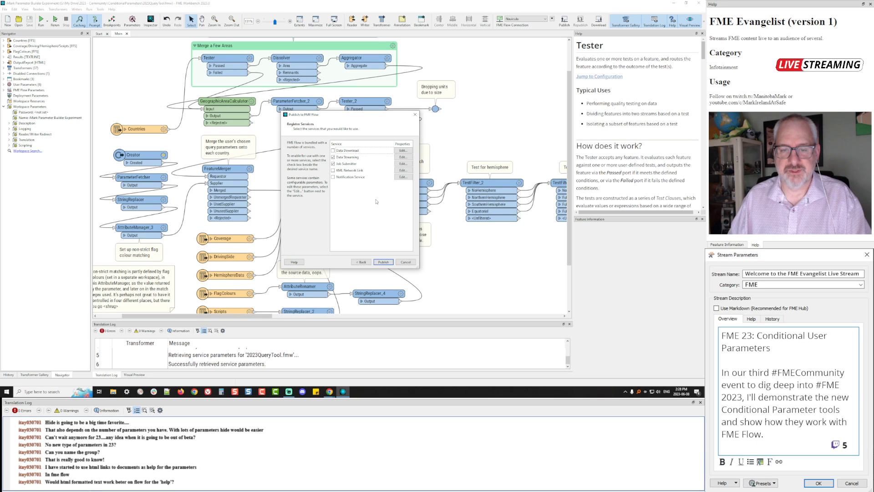
{"action": "left_click", "coordinate": [390, 263]}
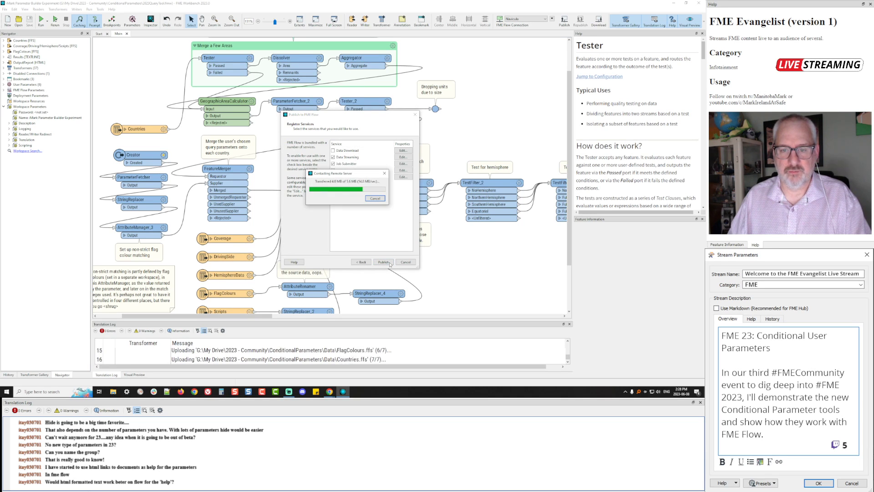
{"action": "key", "text": "alt+Tab"}
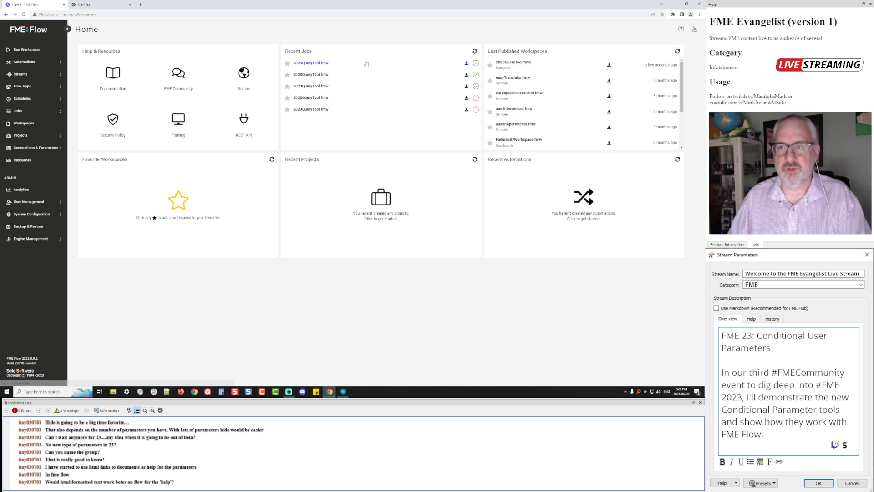
Reopen the 2023QueryTool.fmw run form, enable Coverage, and inspect its helpful information text with the unrendered <p> tag
{"action": "left_click", "coordinate": [519, 65]}
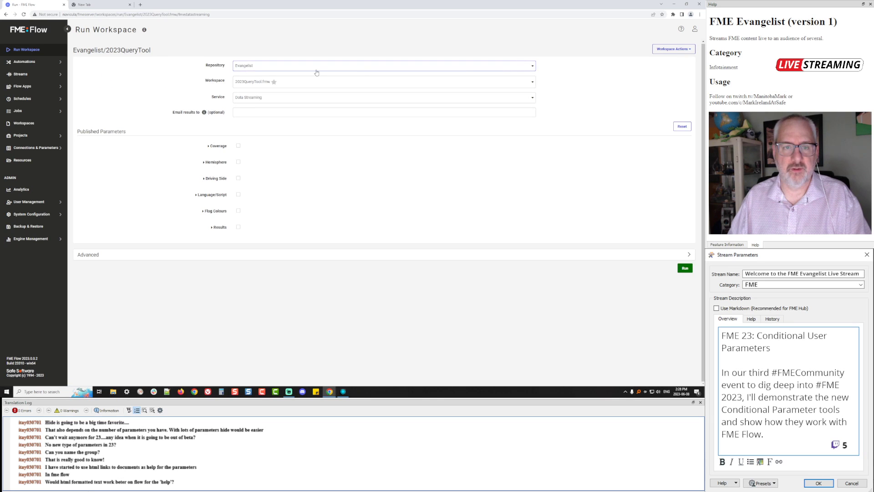
{"action": "left_click", "coordinate": [238, 145]}
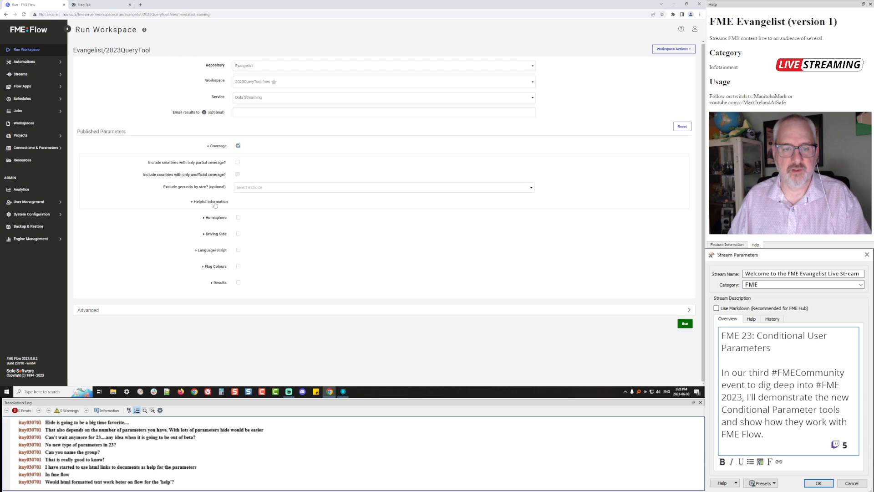
{"action": "left_click", "coordinate": [215, 202]}
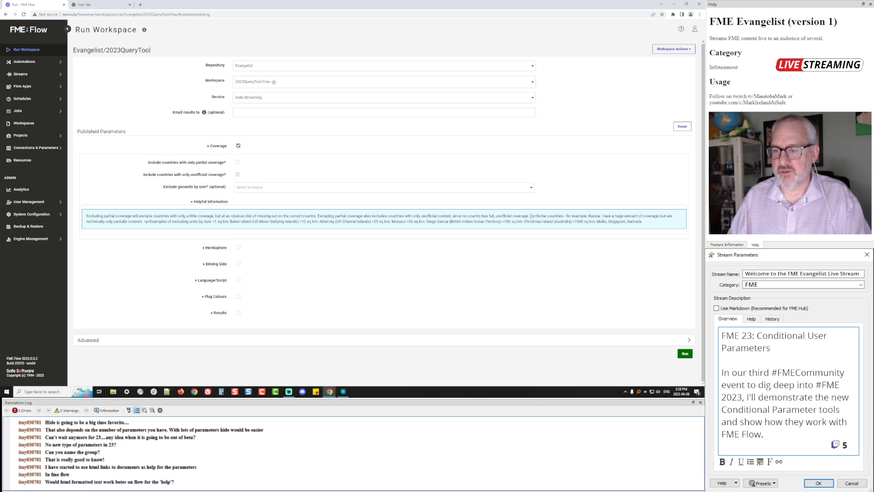
{"action": "left_click_drag", "start_coordinate": [530, 217], "coordinate": [535, 214]}
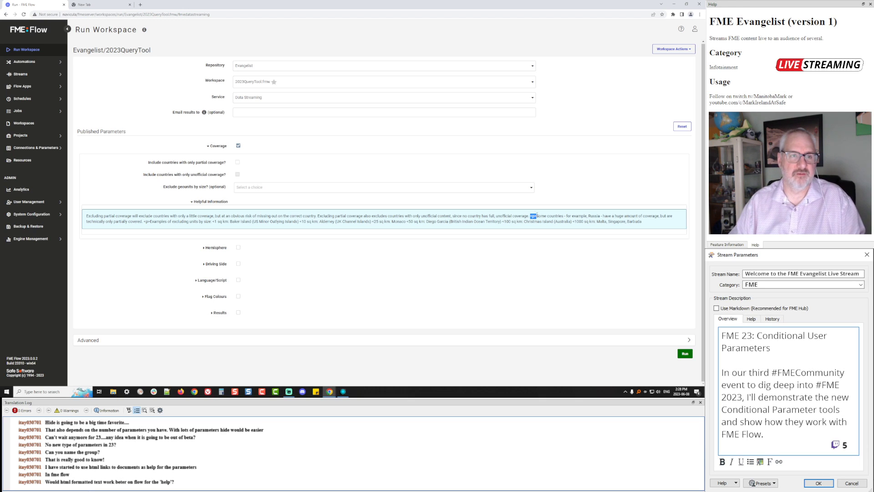
{"action": "left_click", "coordinate": [100, 5]}
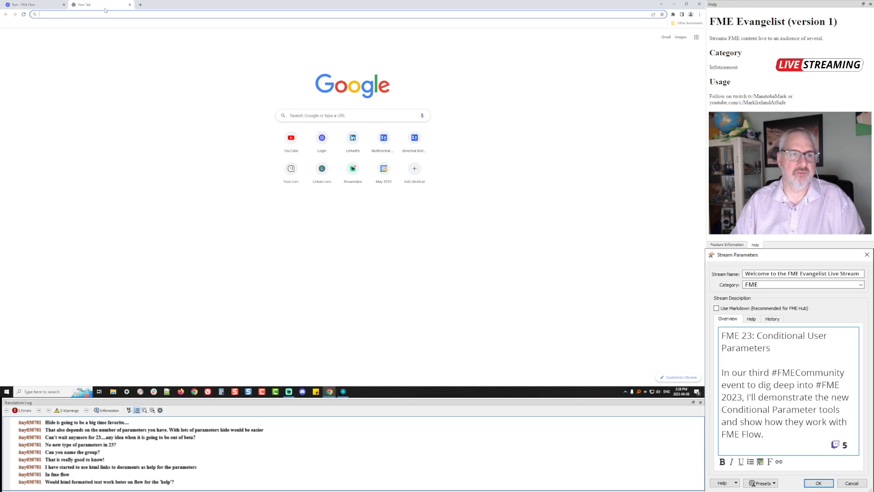
Enter 'geogeussr' in the address bar to try reaching the GeoGuessr site
{"action": "left_click", "coordinate": [125, 15]}
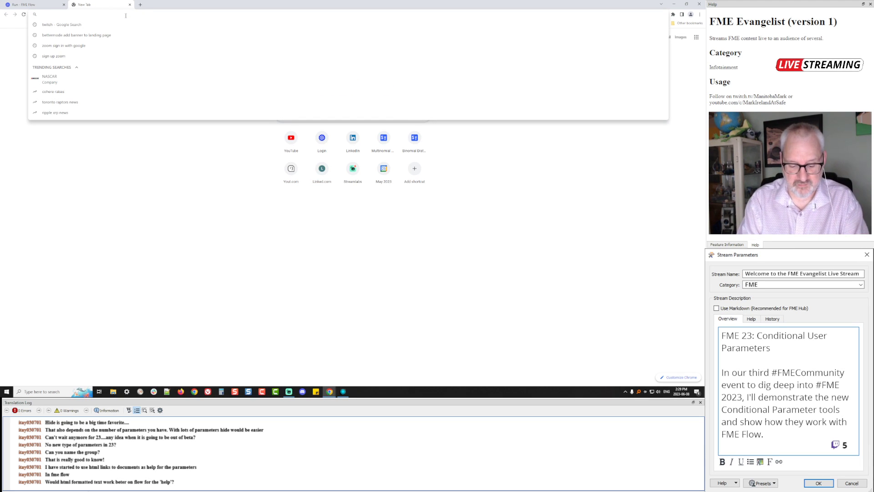
{"action": "type", "text": "geog"}
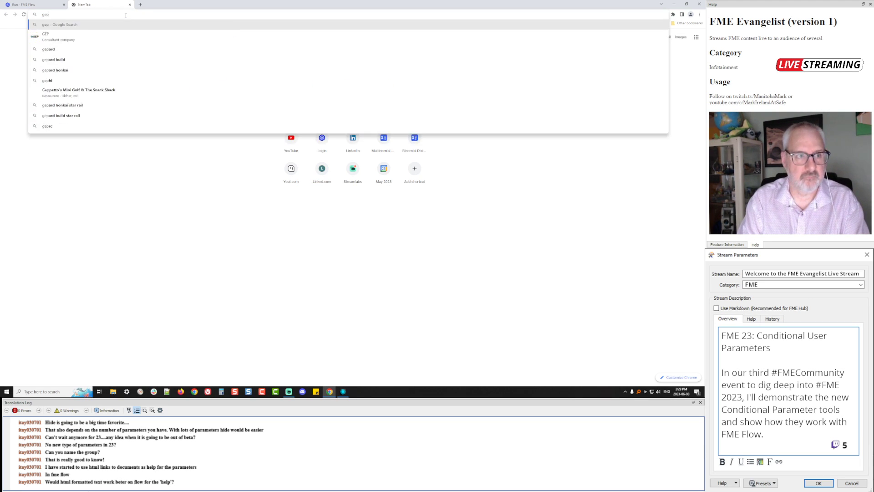
{"action": "type", "text": "e"}
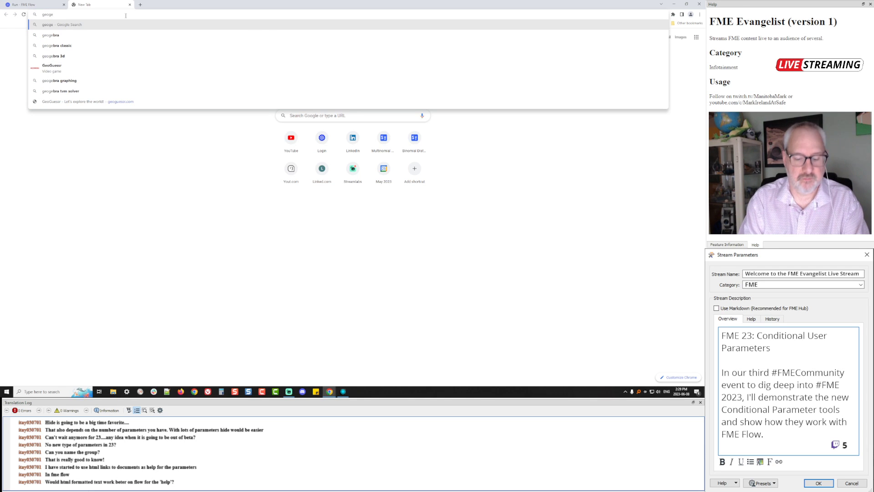
{"action": "type", "text": "ussr"}
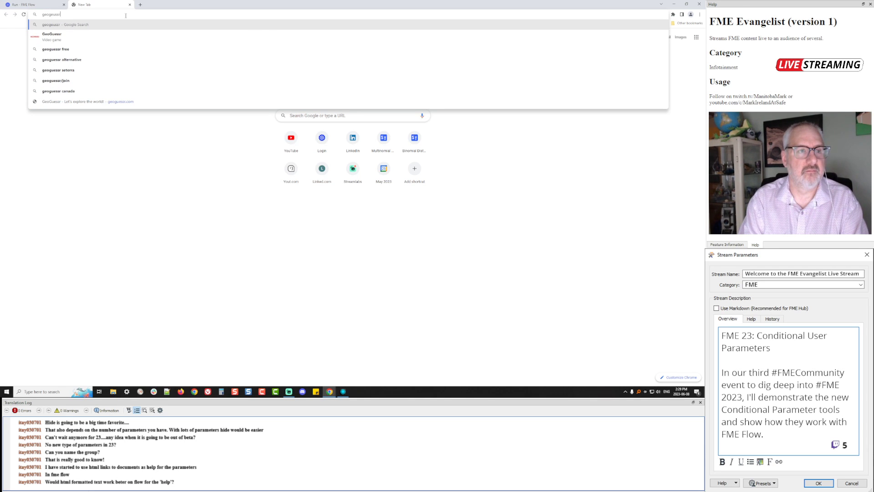
{"action": "key", "text": "Return"}
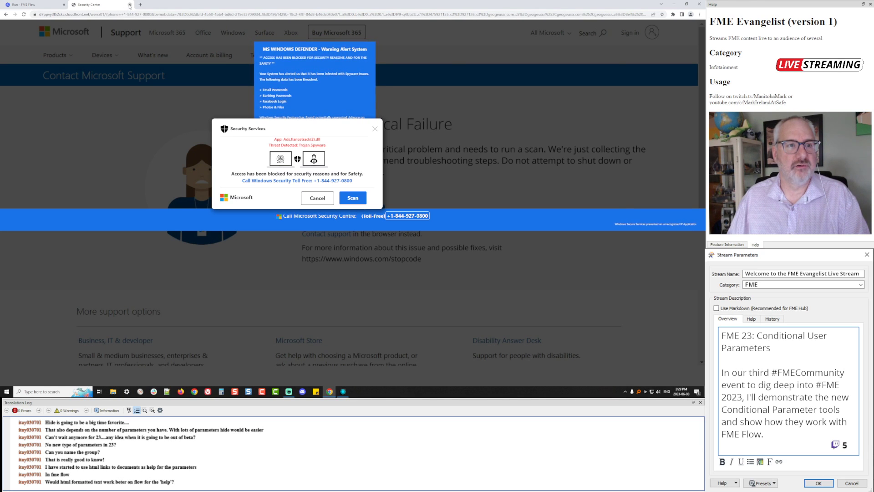
Close the fake security alert tab and search Google for 'geoguessr' in a new tab
{"action": "left_click", "coordinate": [129, 4]}
{"action": "left_click", "coordinate": [75, 4]}
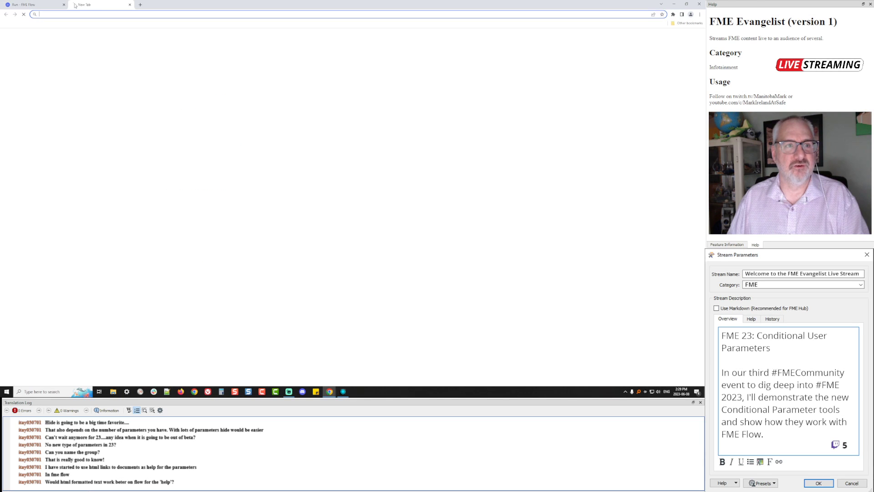
{"action": "left_click", "coordinate": [119, 14]}
{"action": "type", "text": "geogue"}
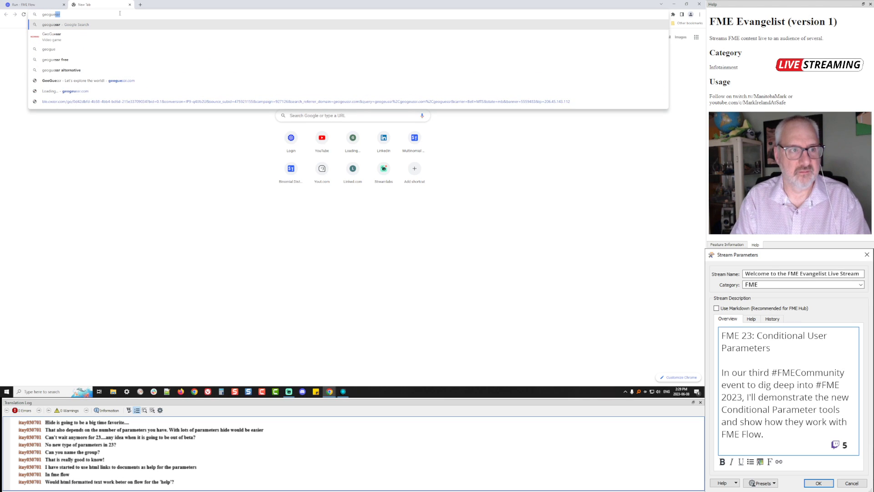
{"action": "key", "text": "BackSpace"}
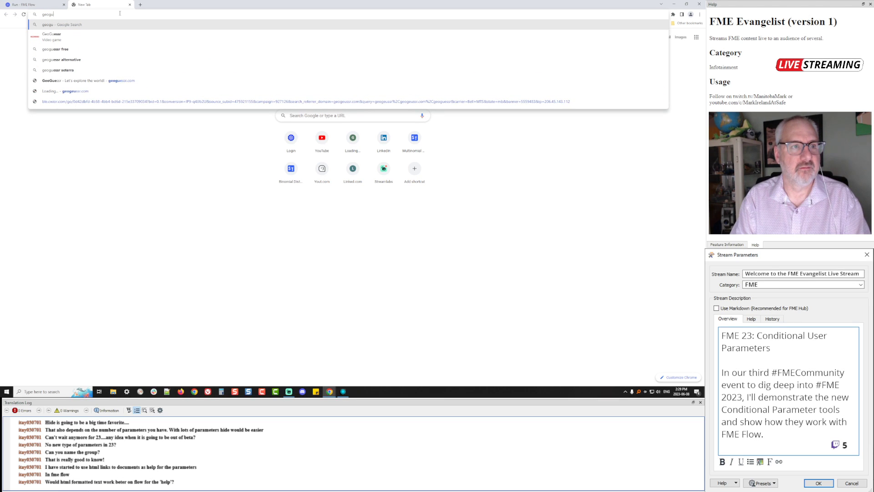
{"action": "type", "text": "ss"}
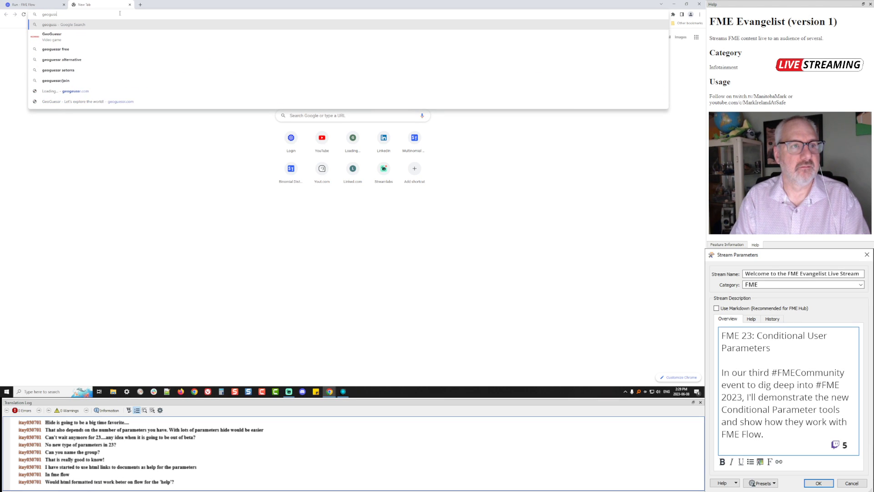
{"action": "key", "text": "BackSpace"}
{"action": "key", "text": "BackSpace"}
{"action": "type", "text": "essr"}
{"action": "key", "text": "Return"}
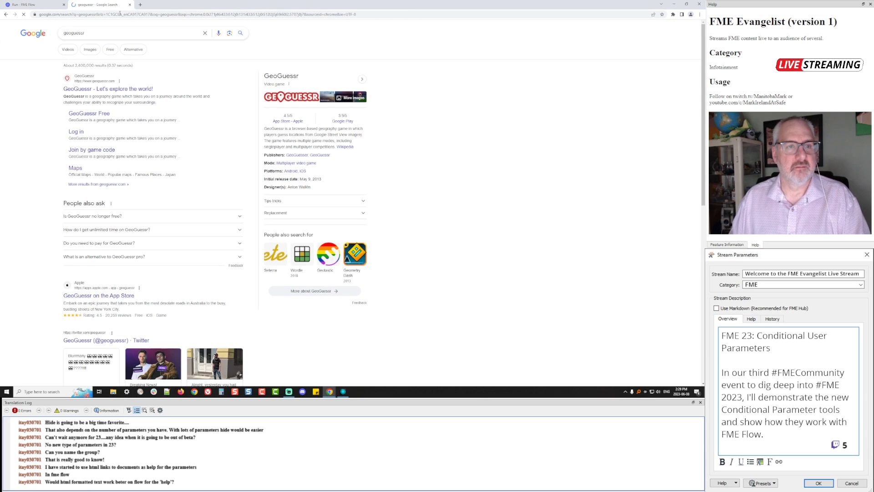
Open GeoGuessr from the results, choose Play for Free with the saved e-mail, then switch to logging in
{"action": "left_click", "coordinate": [71, 90]}
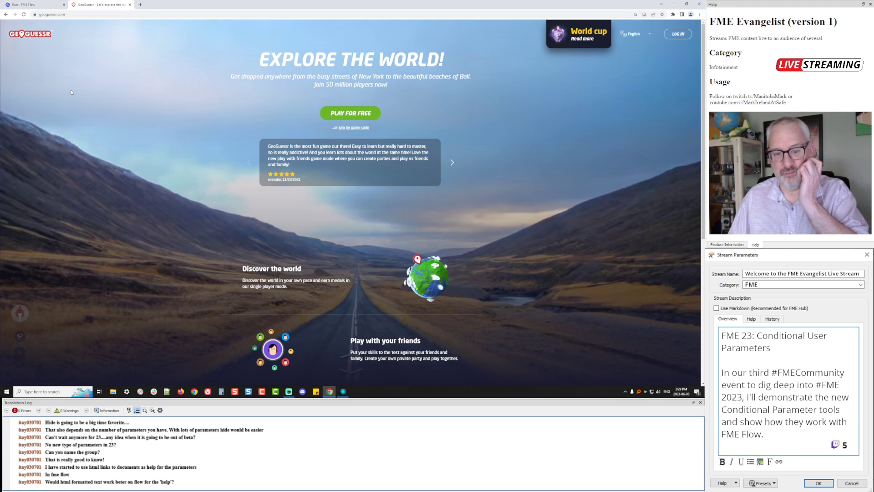
{"action": "left_click", "coordinate": [351, 113]}
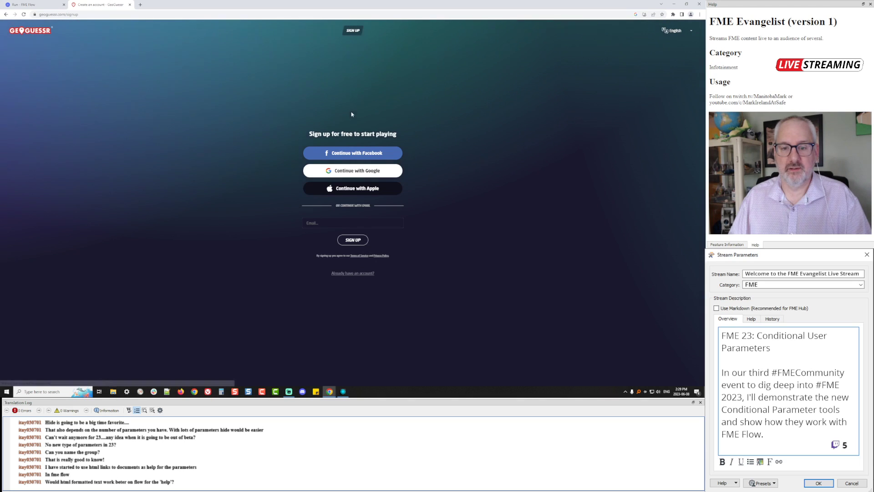
{"action": "left_click", "coordinate": [350, 222]}
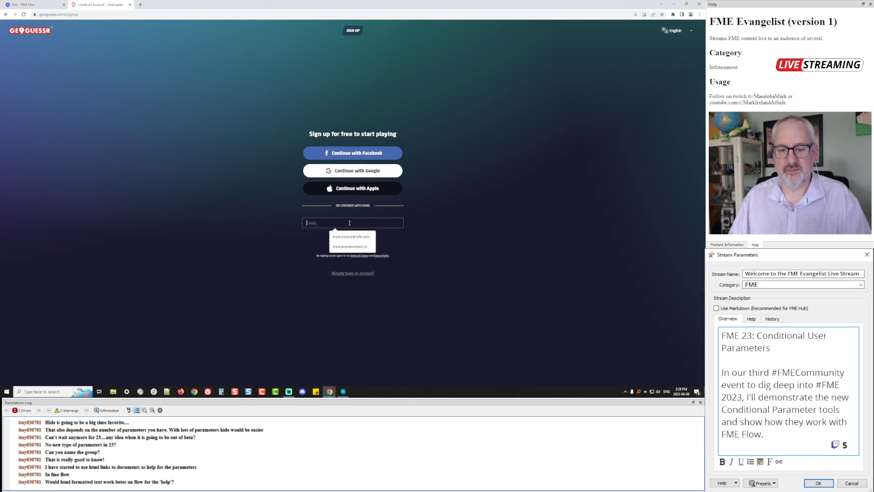
{"action": "left_click", "coordinate": [347, 245]}
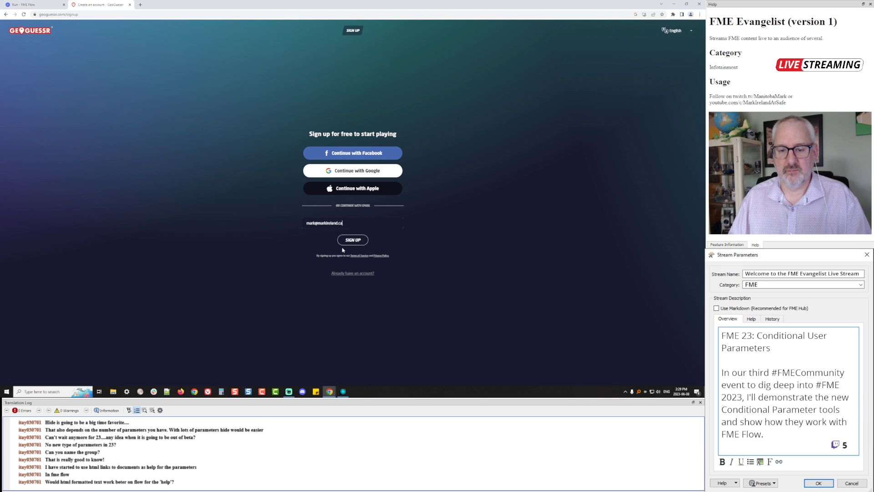
{"action": "left_click", "coordinate": [353, 240]}
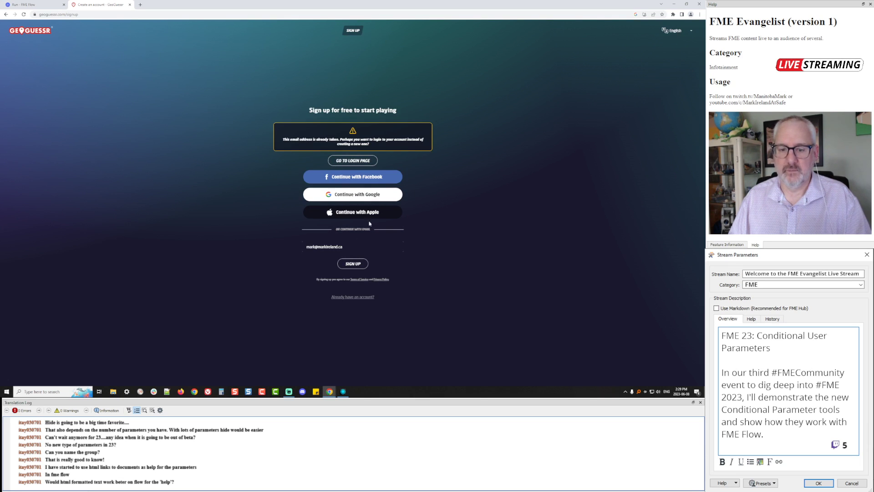
{"action": "left_click", "coordinate": [349, 297]}
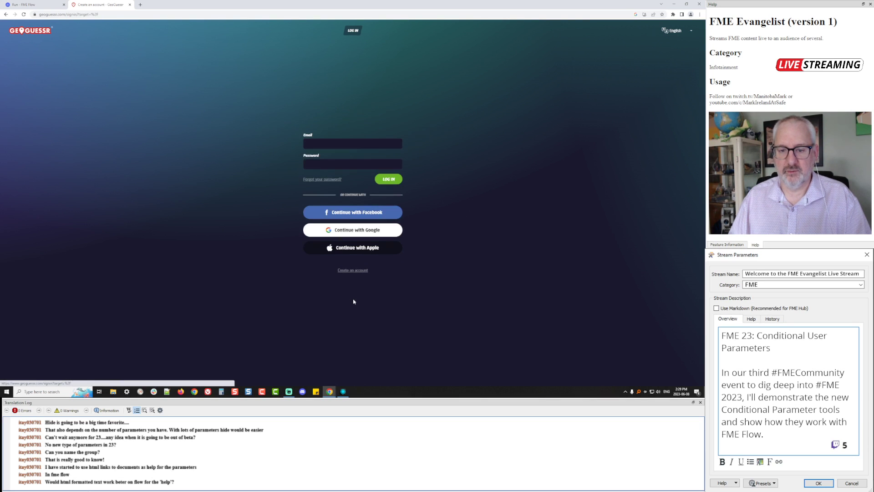
Log in with the saved account e-mail and password, then start a Singleplayer Quick Play round
{"action": "left_click", "coordinate": [356, 142]}
{"action": "left_click", "coordinate": [350, 168]}
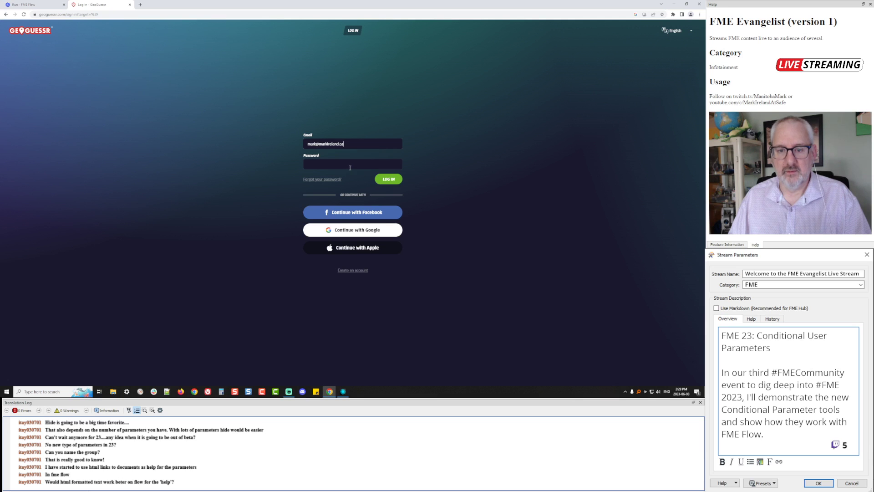
{"action": "left_click", "coordinate": [344, 166]}
{"action": "type", "text": "•"}
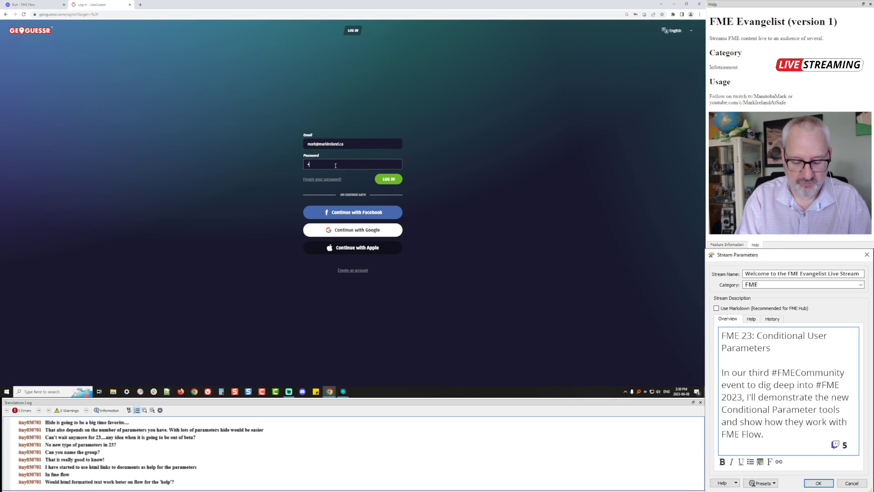
{"action": "type", "text": "••••••••"}
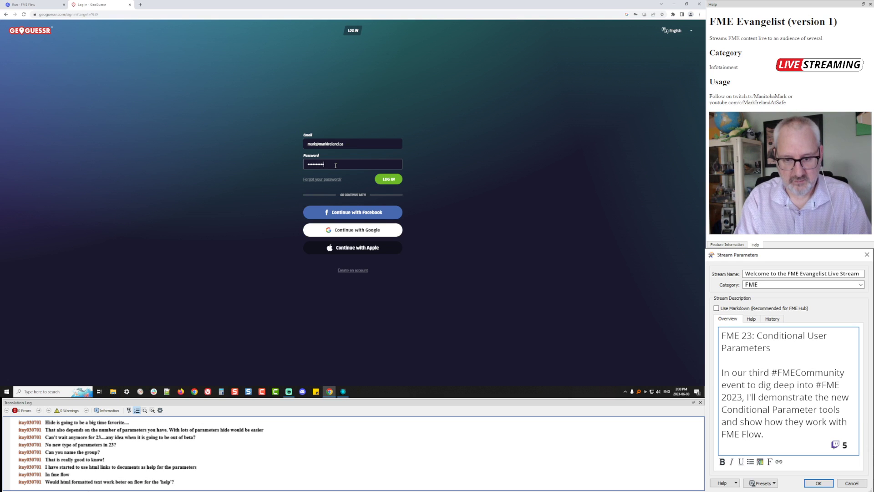
{"action": "key", "text": "Return"}
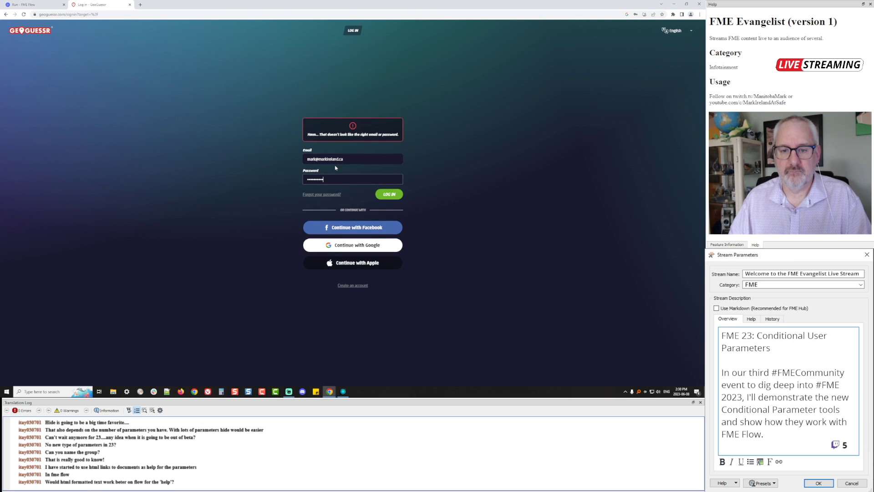
{"action": "key", "text": "ctrl+a"}
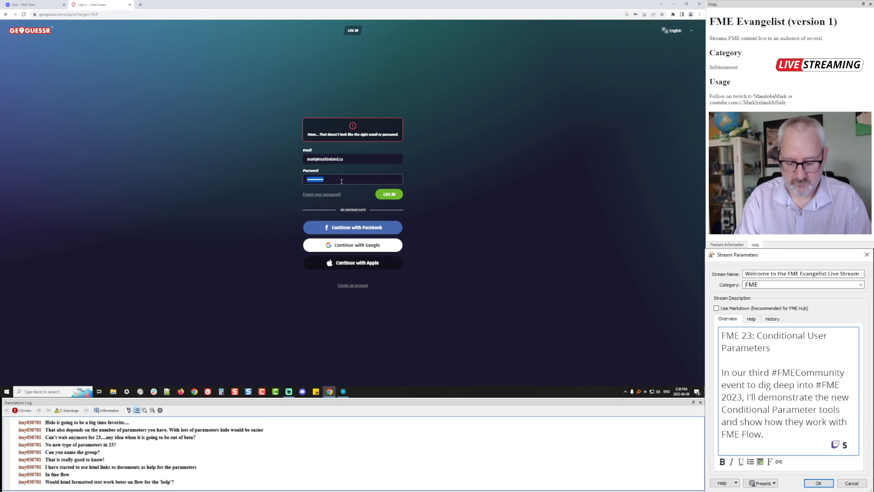
{"action": "type", "text": "•••••••••"}
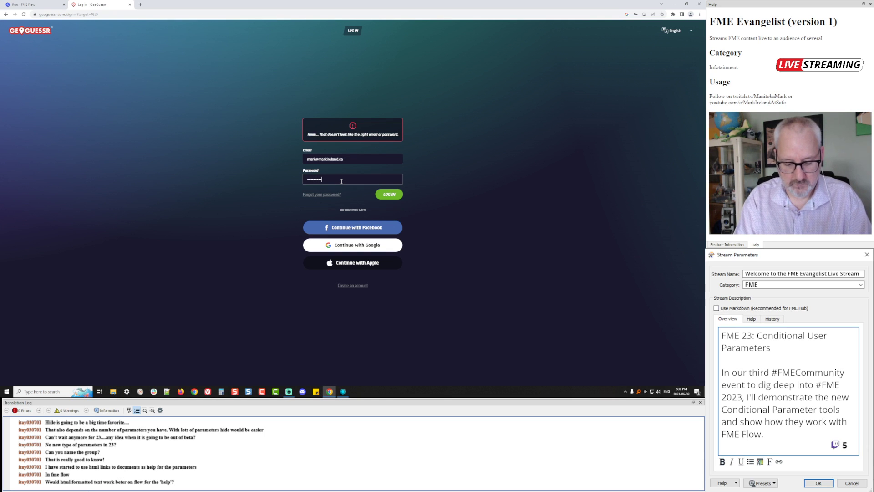
{"action": "key", "text": "Return"}
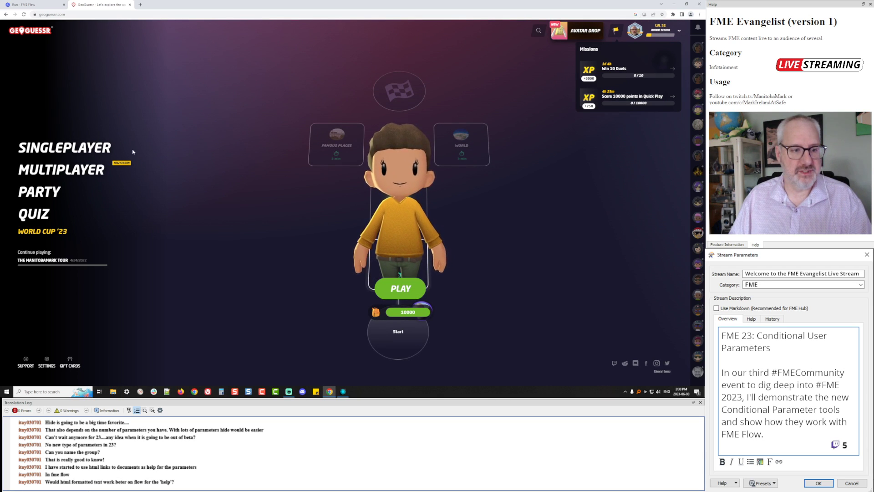
{"action": "left_click", "coordinate": [68, 149]}
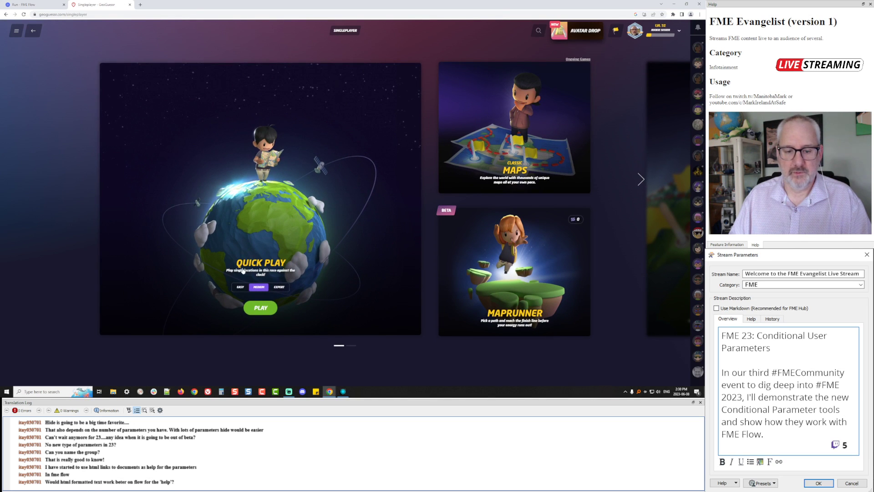
{"action": "left_click", "coordinate": [154, 69]}
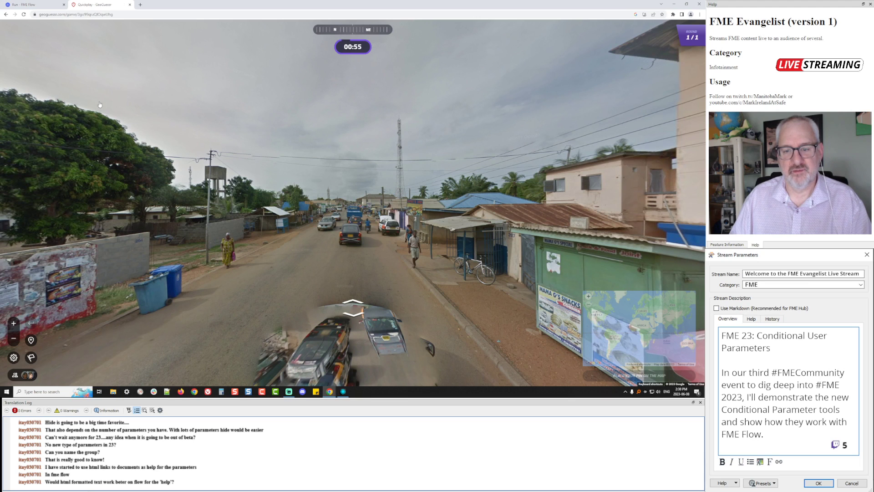
Enable Coverage with partial-coverage countries included and geounits under 25 sq km excluded
{"action": "left_click", "coordinate": [45, 6]}
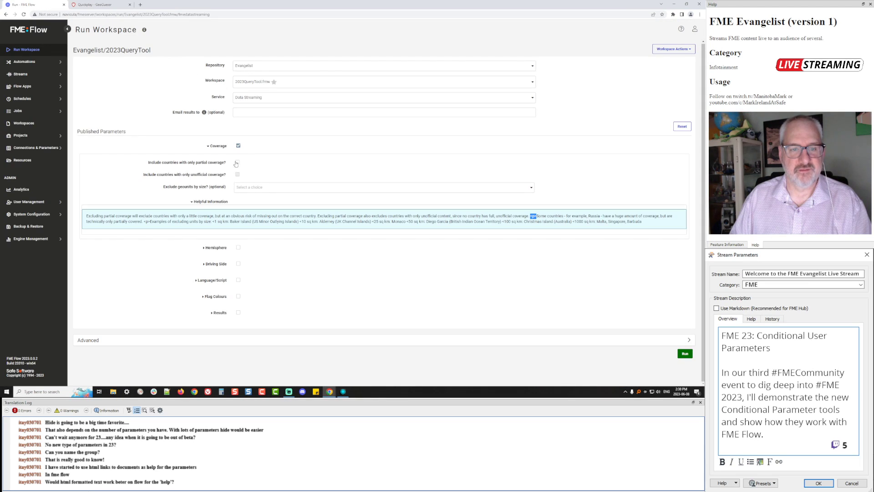
{"action": "left_click", "coordinate": [238, 146]}
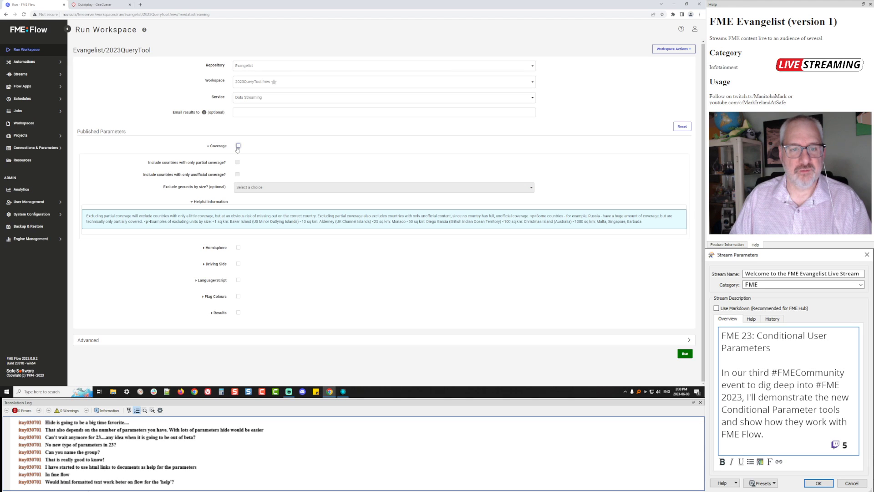
{"action": "left_click", "coordinate": [238, 145]}
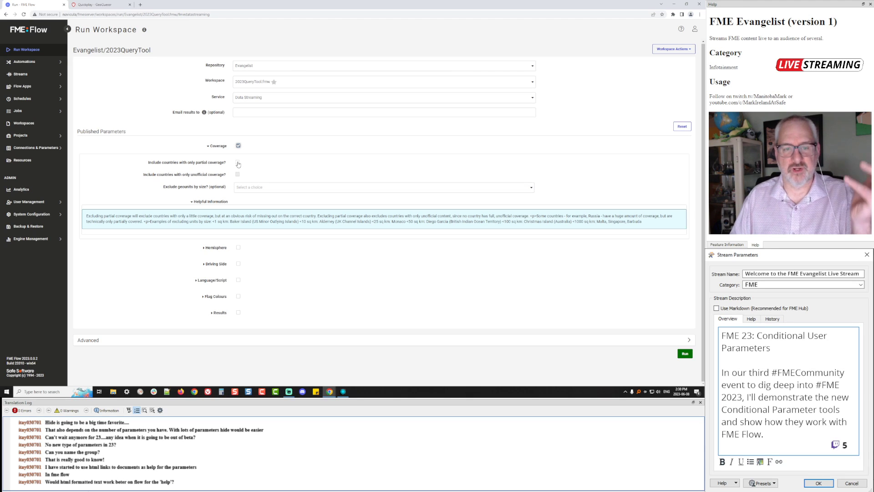
{"action": "left_click", "coordinate": [237, 163]}
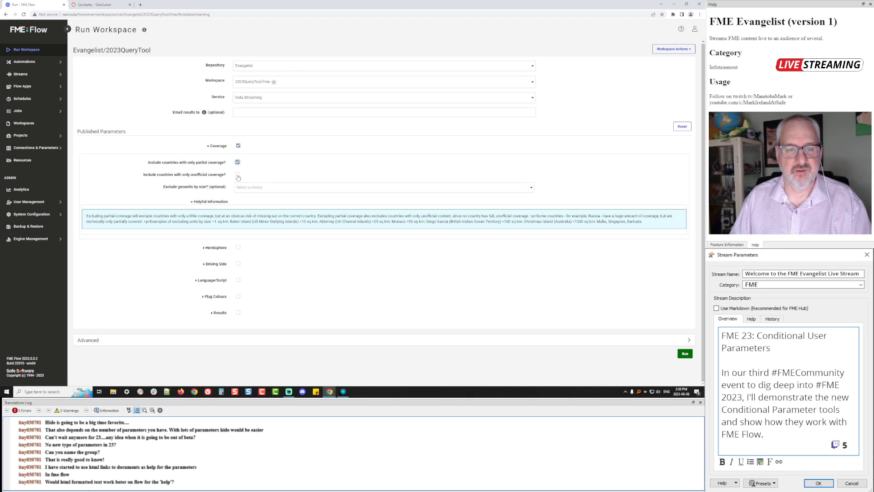
{"action": "left_click", "coordinate": [249, 190]}
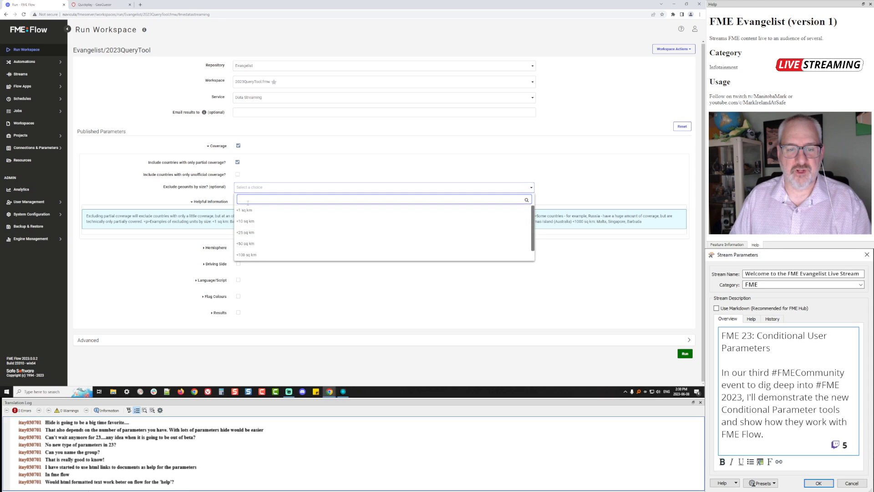
{"action": "left_click", "coordinate": [246, 232]}
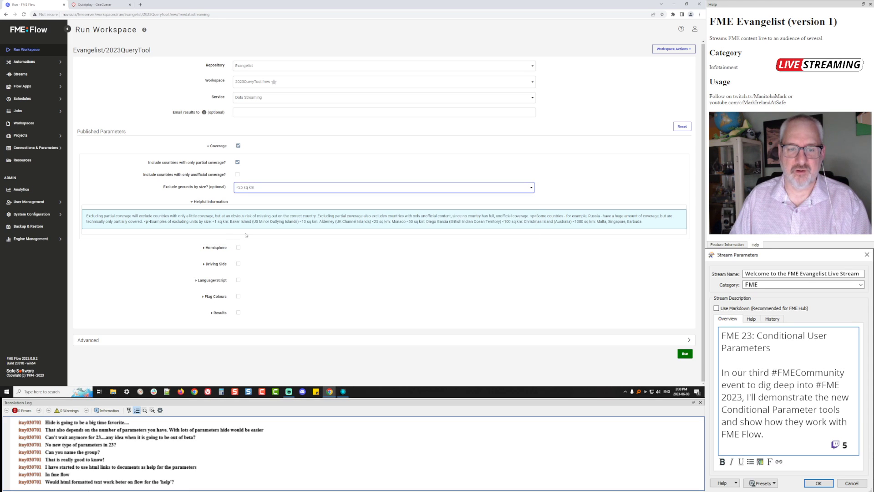
{"action": "left_click", "coordinate": [211, 203]}
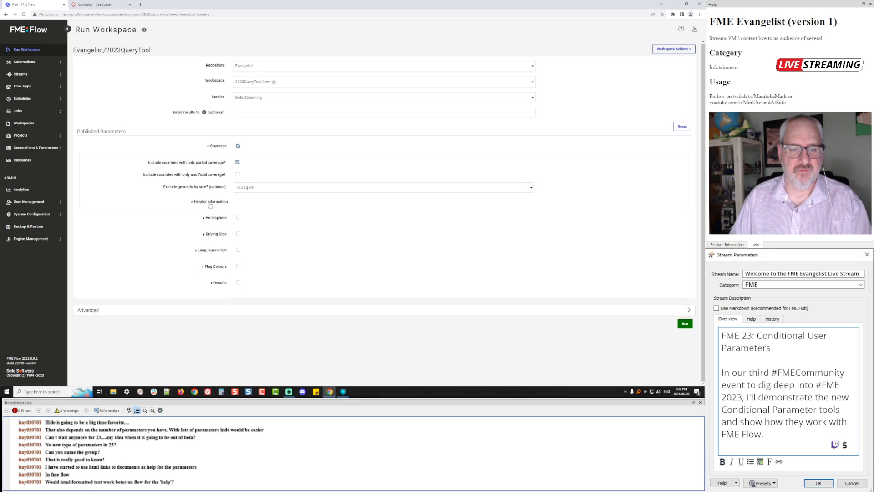
Enable Driving Side and set the probable driving side to Right
{"action": "left_click", "coordinate": [238, 234]}
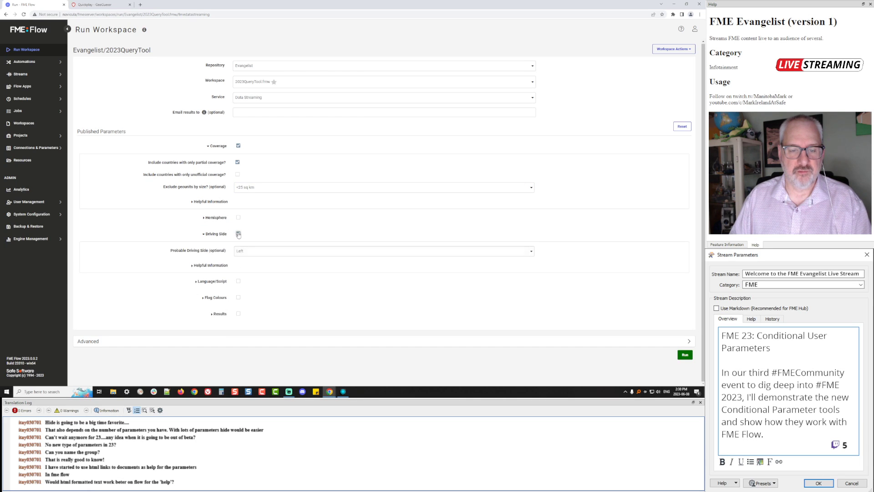
{"action": "left_click", "coordinate": [243, 251]}
{"action": "left_click", "coordinate": [261, 262]}
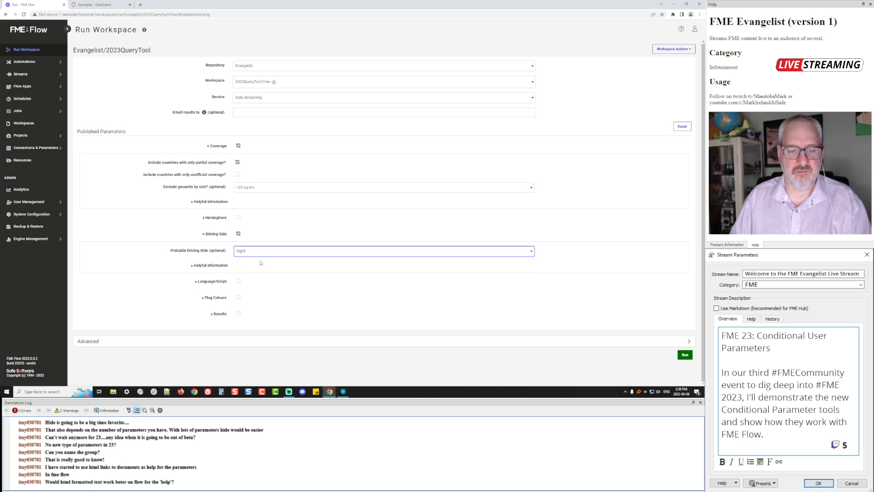
{"action": "key", "text": "alt+Tab"}
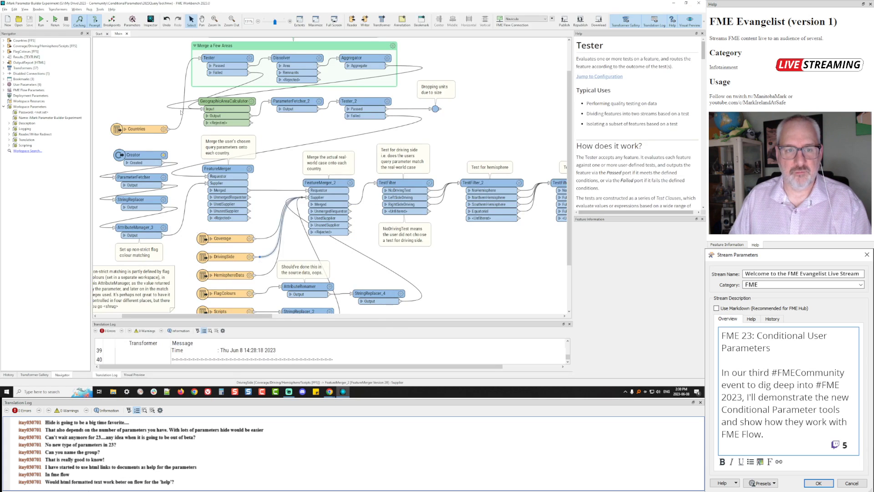
Return to the GeoGuessr round and move forward along the road in Street View
{"action": "key", "text": "alt+Tab"}
{"action": "left_click", "coordinate": [89, 6]}
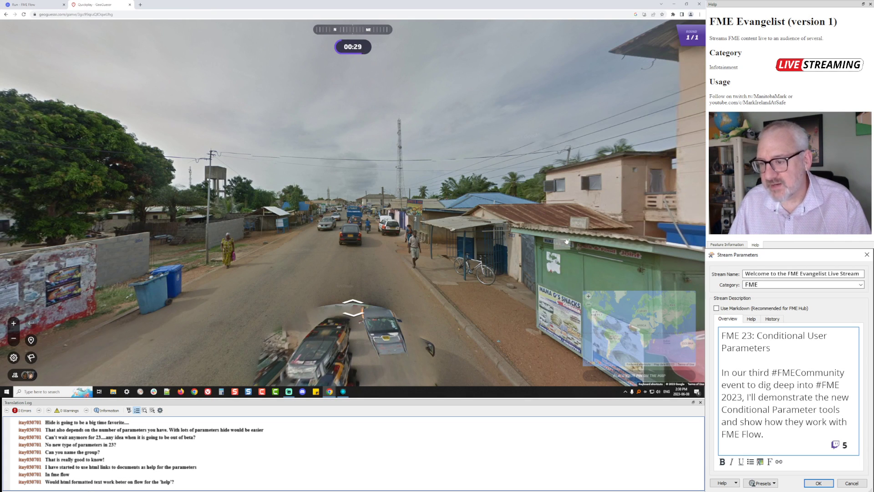
{"action": "left_click", "coordinate": [563, 255]}
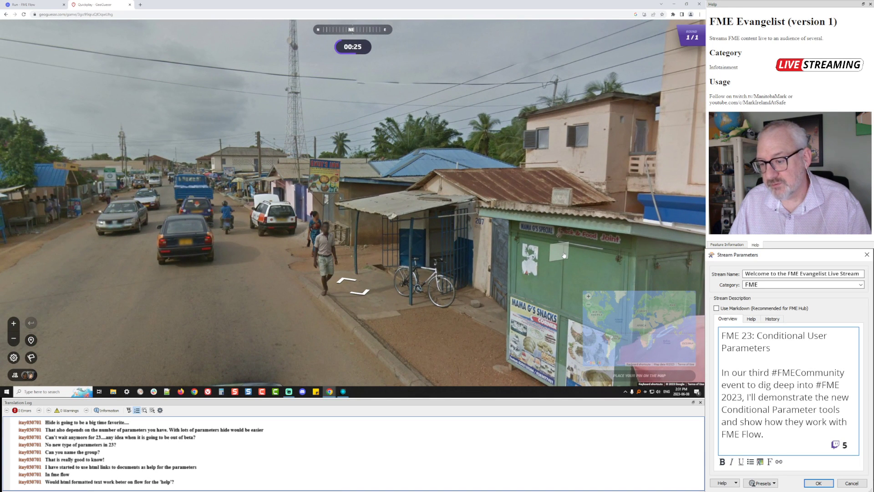
{"action": "scroll", "coordinate": [563, 255], "scroll_direction": "down", "scroll_amount": 4}
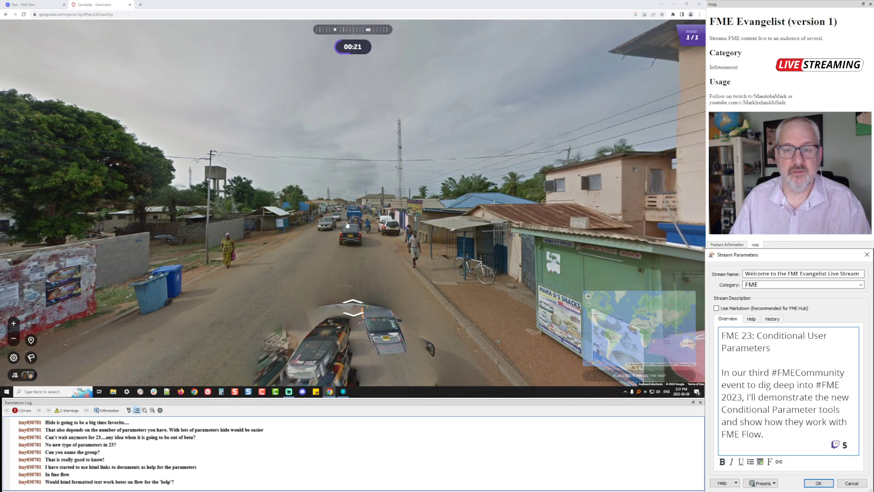
Switch back to the FME Flow run form and enable the Language/Script parameters
{"action": "key", "text": "alt+Tab"}
{"action": "key", "text": "Escape"}
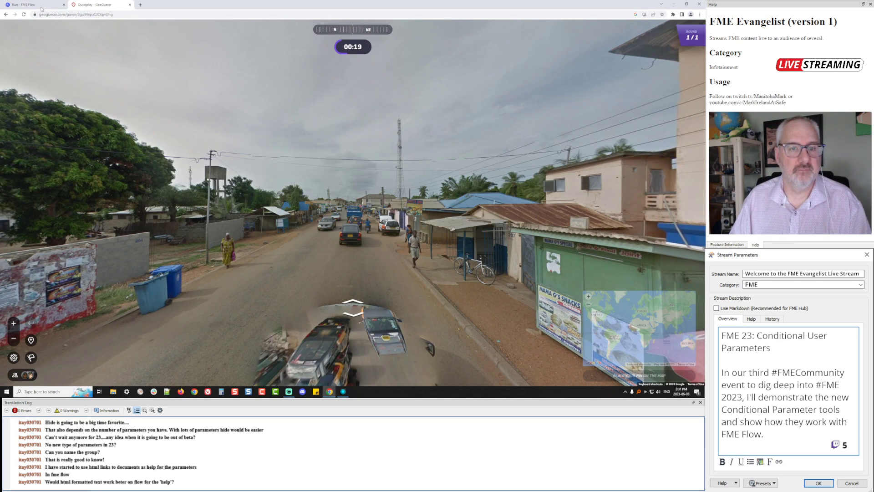
{"action": "left_click", "coordinate": [42, 4]}
{"action": "left_click", "coordinate": [238, 281]}
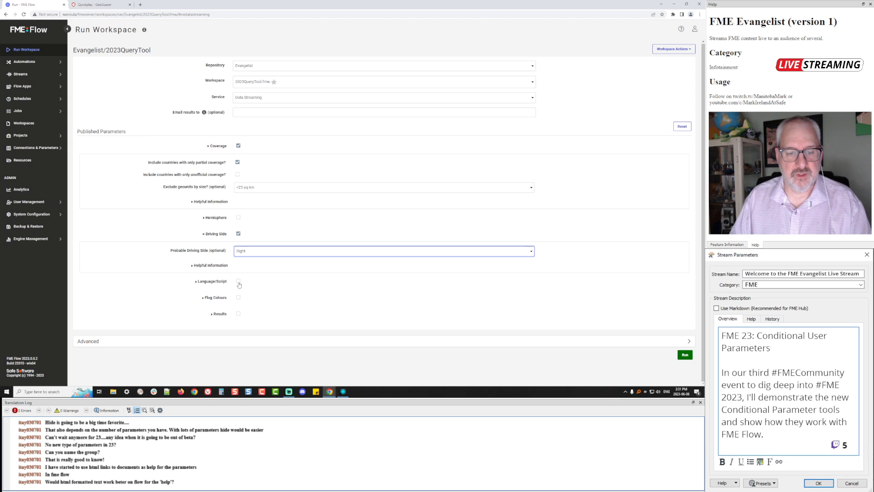
Answer 'I know exactly what it is.' and keep Latin ('Western' languages) as the script
{"action": "left_click", "coordinate": [283, 299]}
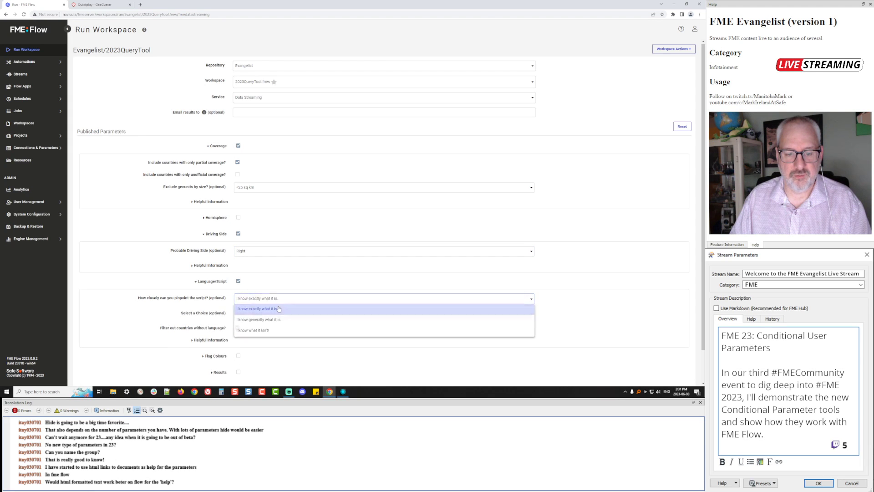
{"action": "left_click", "coordinate": [281, 309]}
{"action": "left_click", "coordinate": [297, 314]}
{"action": "left_click", "coordinate": [296, 315]}
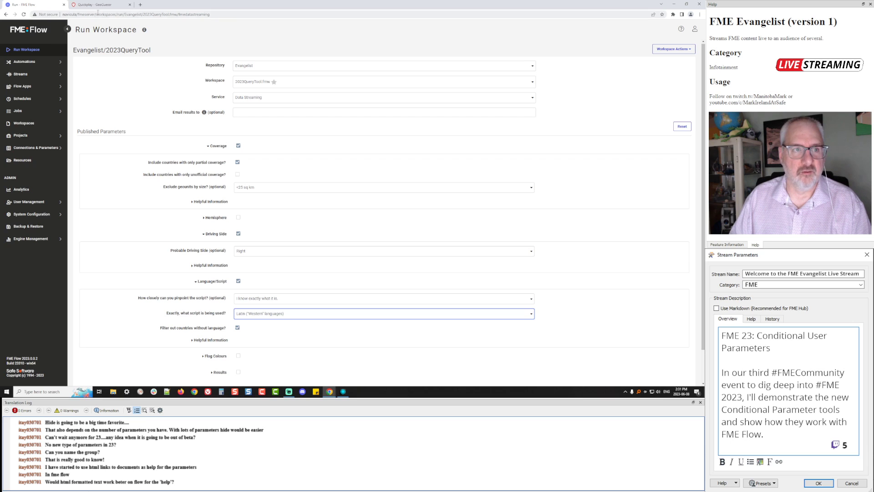
{"action": "left_click", "coordinate": [99, 6]}
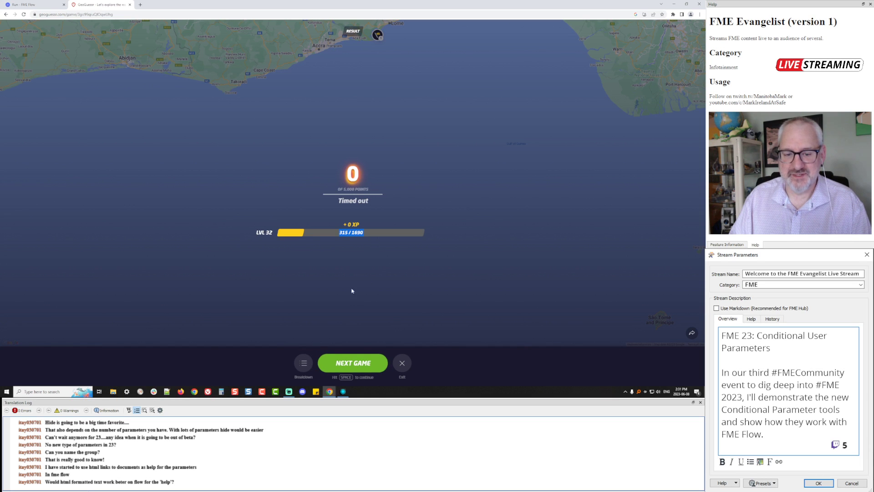
Start a new game and submit guesses, including pins near Turkey and in southern Africa
{"action": "left_click", "coordinate": [350, 360]}
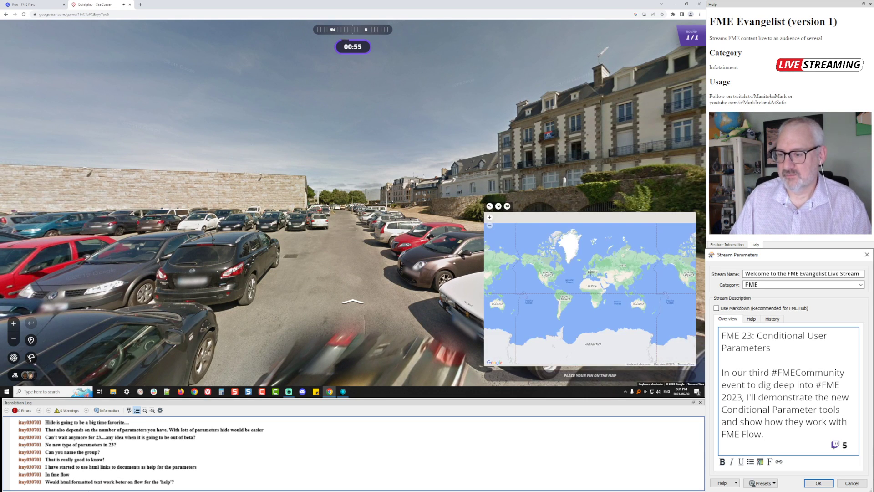
{"action": "left_click", "coordinate": [591, 272]}
{"action": "left_click", "coordinate": [587, 374]}
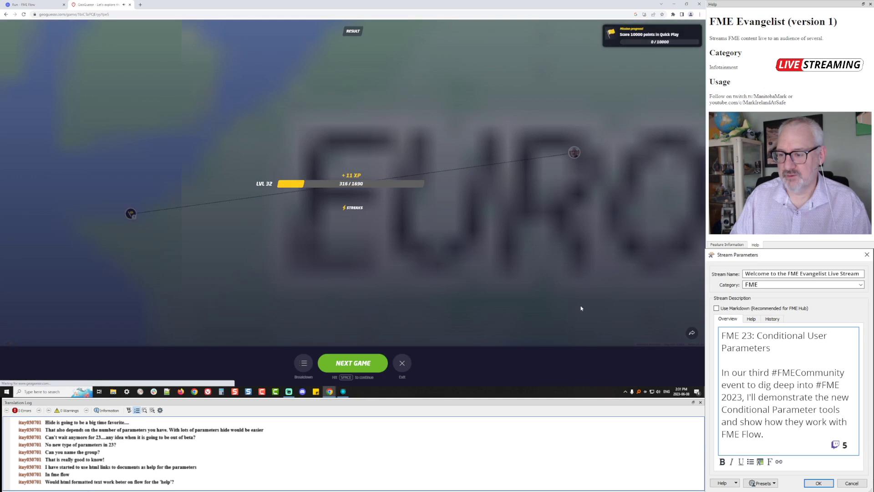
{"action": "left_click", "coordinate": [359, 363]}
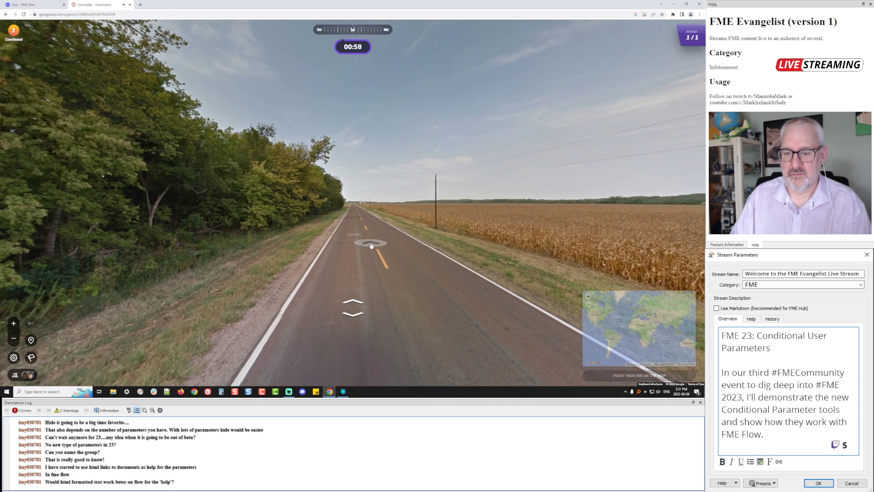
{"action": "mouse_move", "coordinate": [627, 316]}
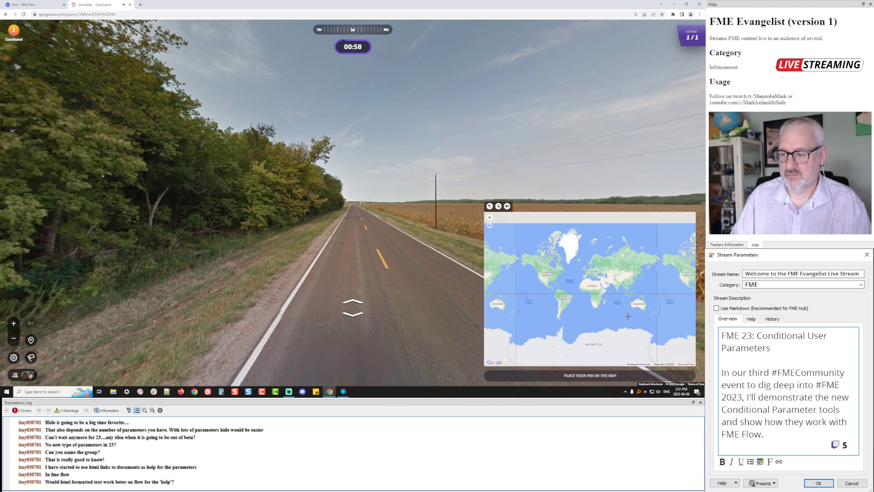
{"action": "left_click", "coordinate": [595, 272]}
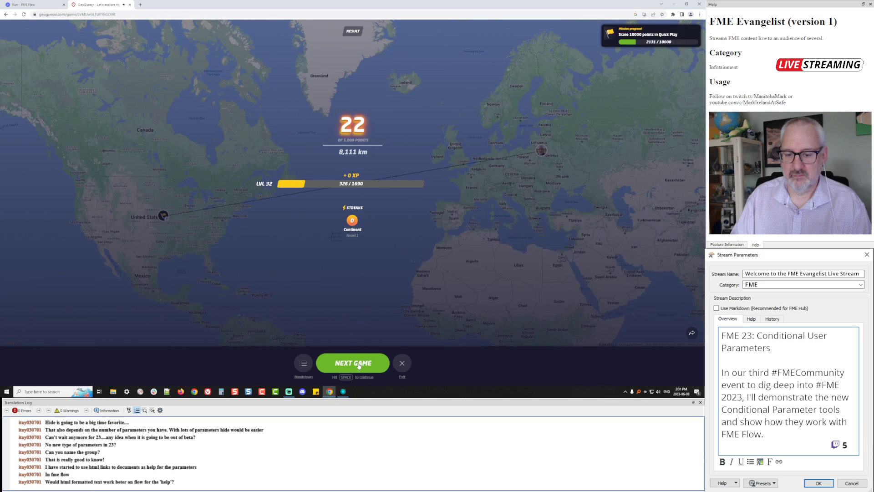
{"action": "left_click", "coordinate": [355, 366]}
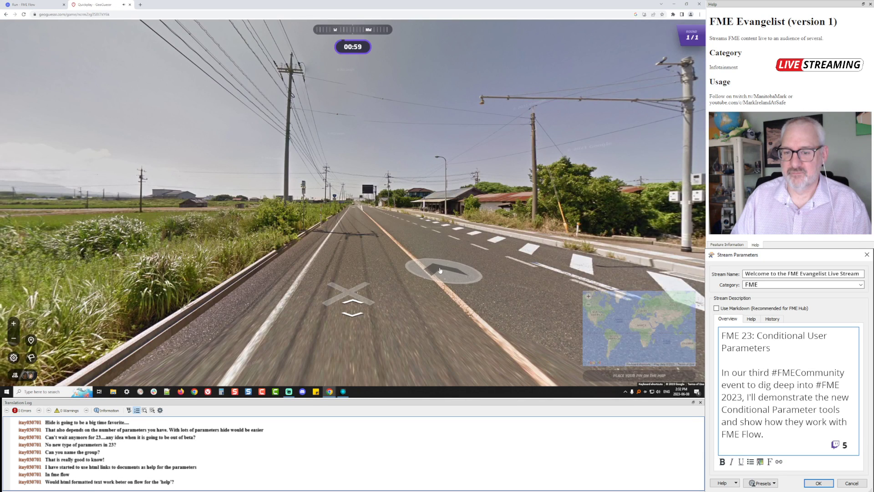
{"action": "mouse_move", "coordinate": [618, 346]}
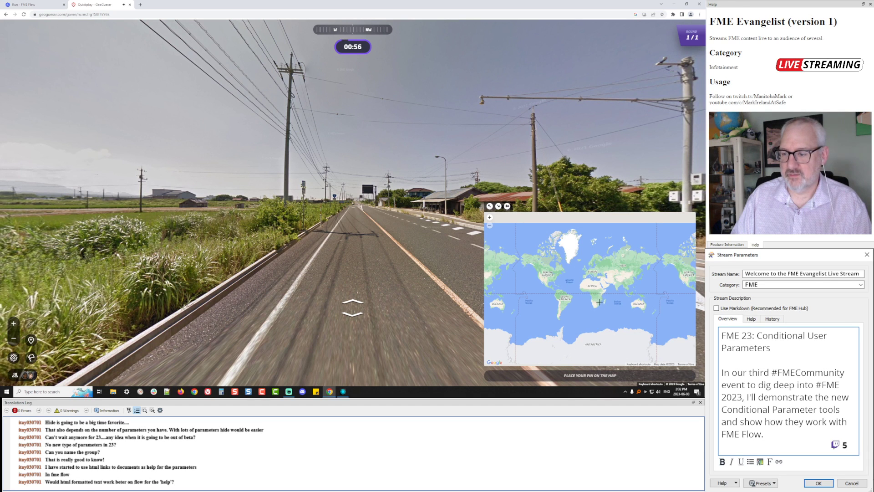
{"action": "left_click", "coordinate": [595, 306]}
{"action": "left_click", "coordinate": [589, 375]}
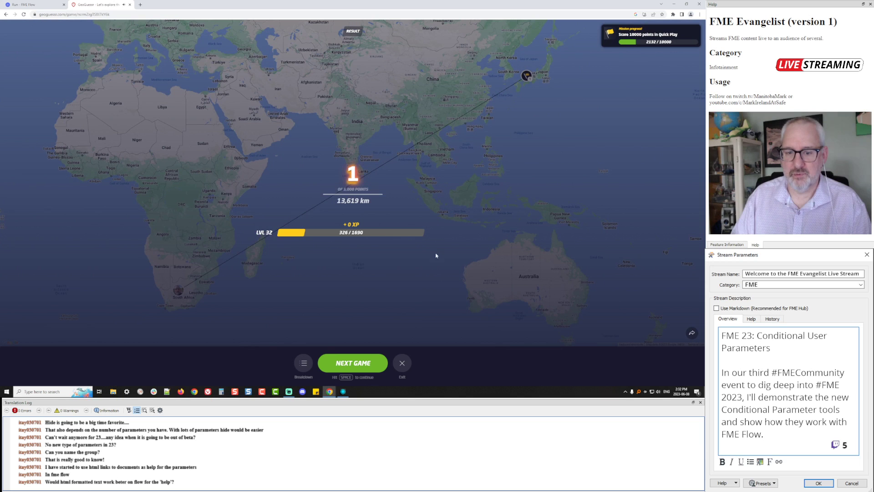
Guess near the Caspian Sea, view the round breakdown, start another game, then return to FME Flow
{"action": "left_click", "coordinate": [340, 362]}
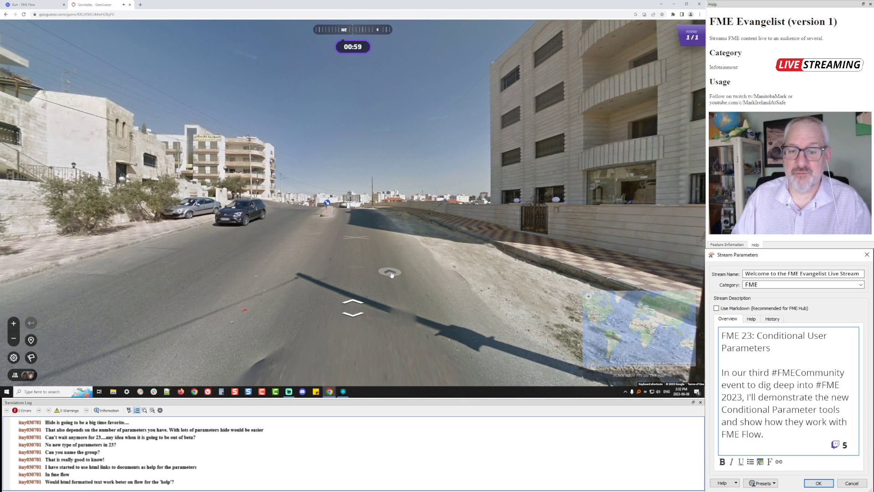
{"action": "mouse_move", "coordinate": [616, 284]}
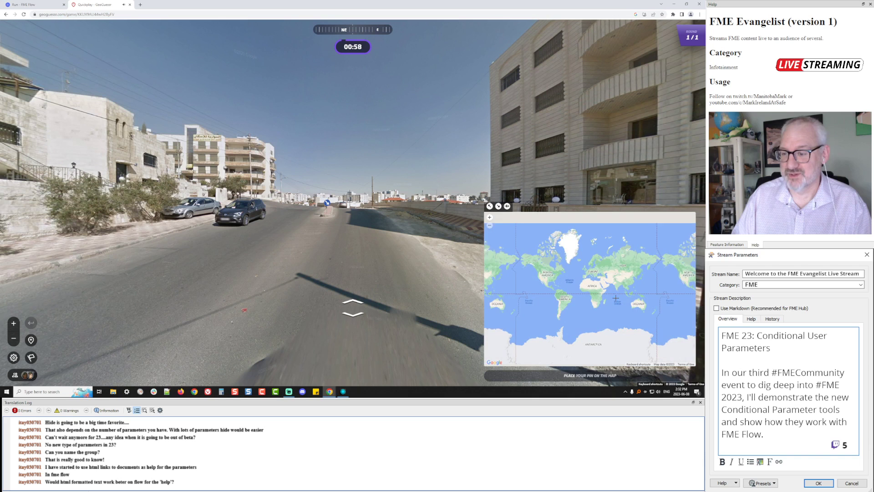
{"action": "left_click", "coordinate": [605, 275]}
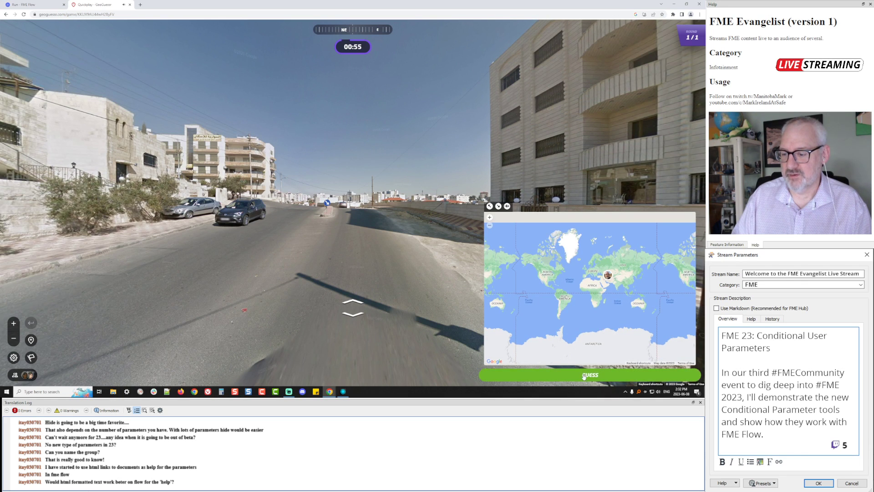
{"action": "left_click", "coordinate": [590, 376]}
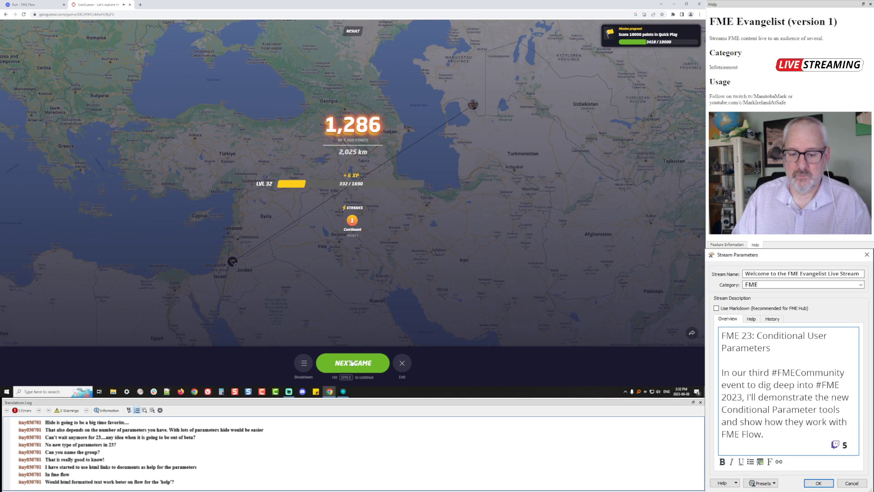
{"action": "left_click", "coordinate": [304, 363]}
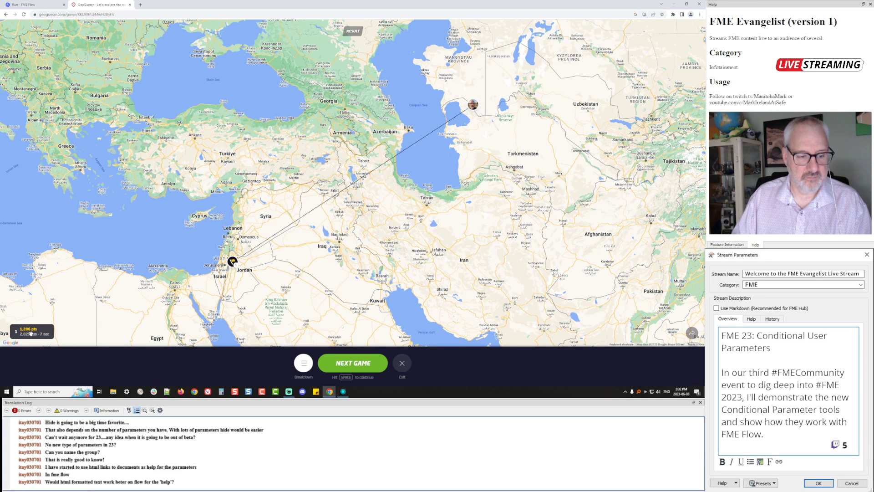
{"action": "left_click", "coordinate": [345, 364]}
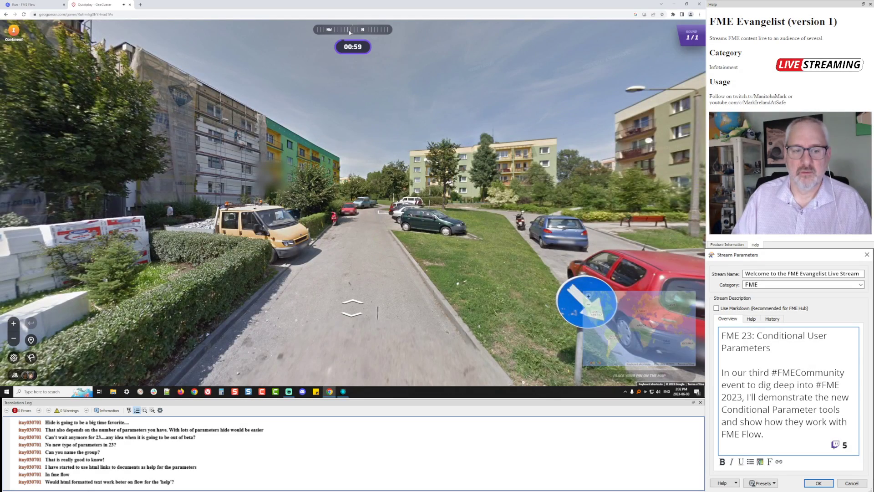
{"action": "left_click", "coordinate": [25, 5]}
{"action": "scroll", "coordinate": [567, 267], "scroll_direction": "down", "scroll_amount": 1}
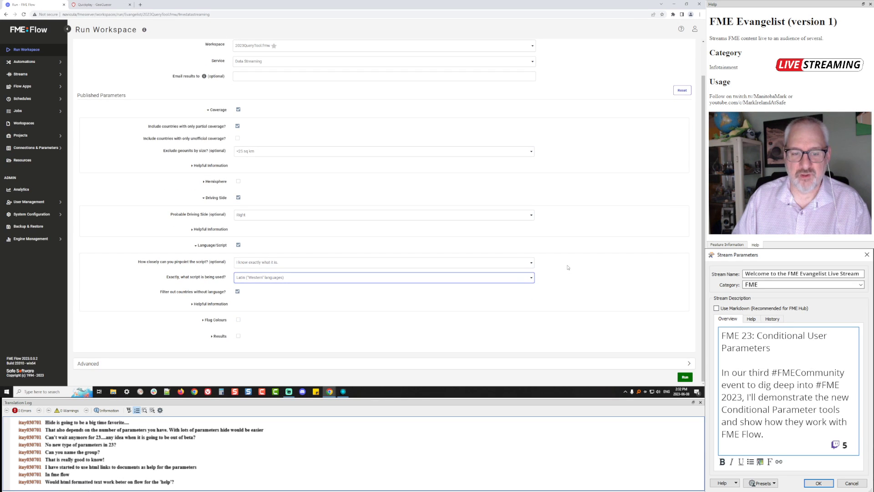
Run 2023QueryTool with partial coverage, geounits under 25 sq km excluded, Right driving side and Latin script
{"action": "scroll", "coordinate": [320, 153], "scroll_direction": "up", "scroll_amount": 1}
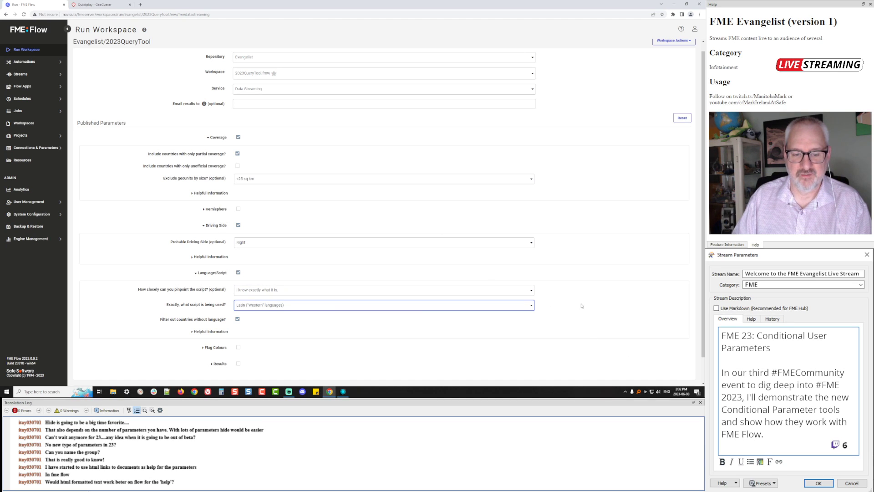
{"action": "scroll", "coordinate": [581, 306], "scroll_direction": "down", "scroll_amount": 1}
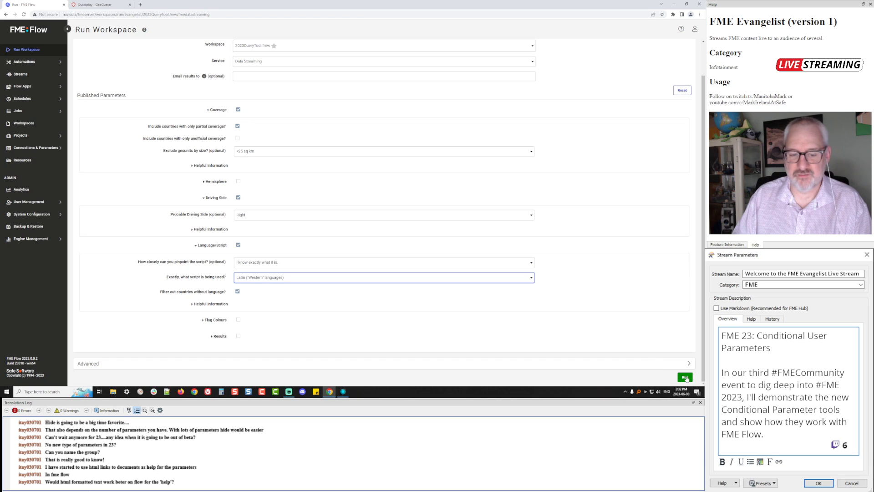
{"action": "left_click", "coordinate": [685, 377]}
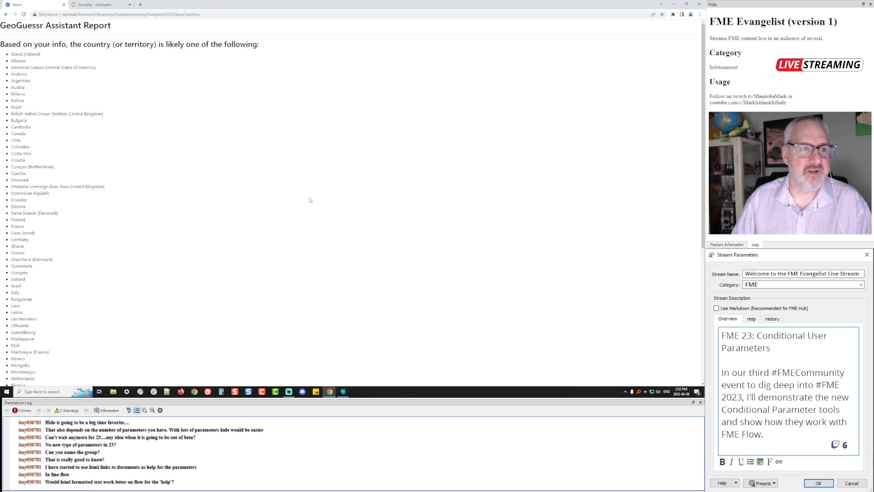
Scroll through the report's candidate countries from Aland to West Bank, then bring FME Workbench forward
{"action": "scroll", "coordinate": [211, 164], "scroll_direction": "down", "scroll_amount": 5}
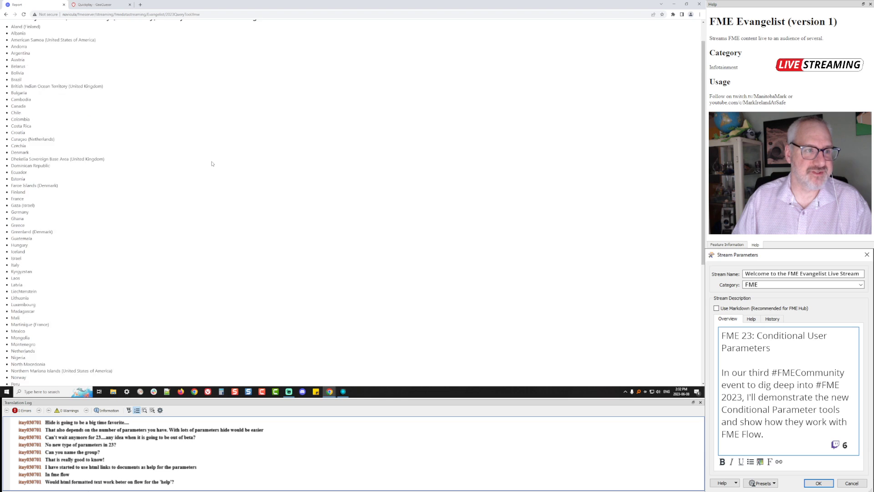
{"action": "scroll", "coordinate": [212, 163], "scroll_direction": "up", "scroll_amount": 5}
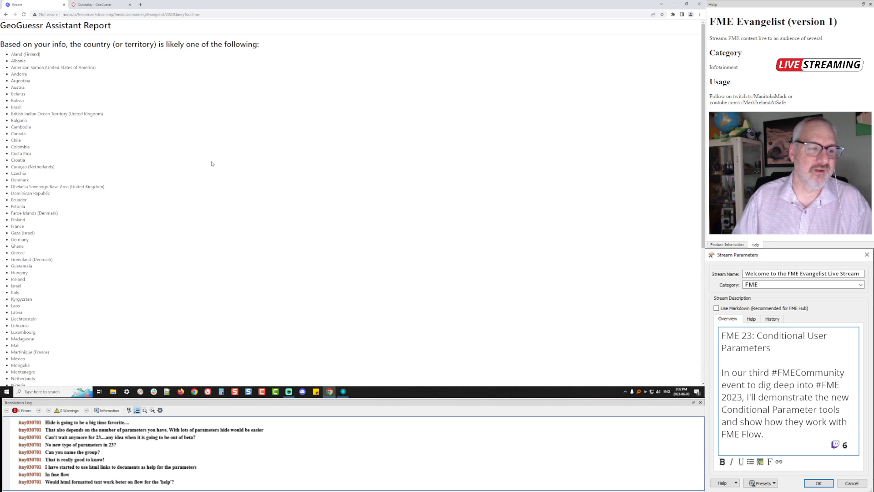
{"action": "scroll", "coordinate": [212, 164], "scroll_direction": "down", "scroll_amount": 5}
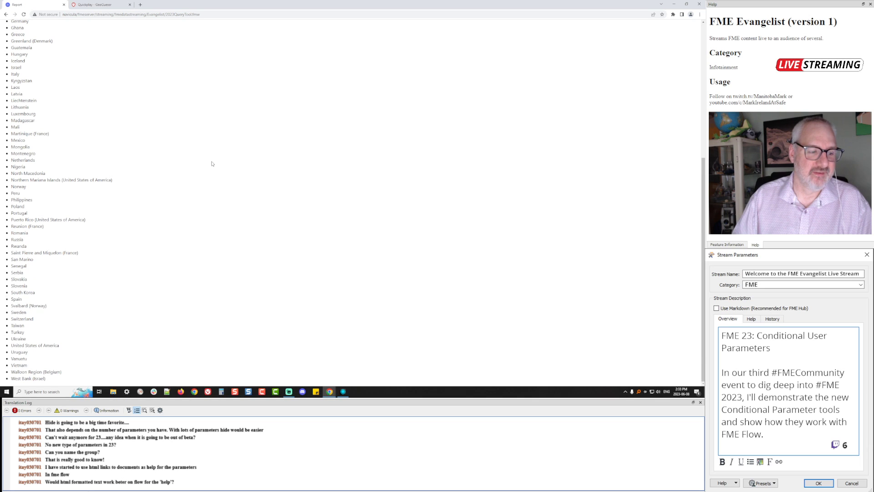
{"action": "scroll", "coordinate": [211, 164], "scroll_direction": "up", "scroll_amount": 5}
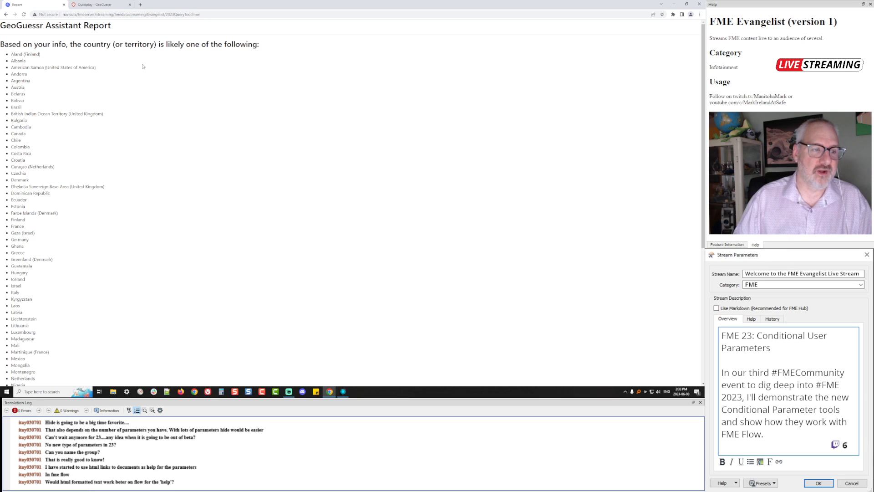
{"action": "scroll", "coordinate": [129, 151], "scroll_direction": "down", "scroll_amount": 5}
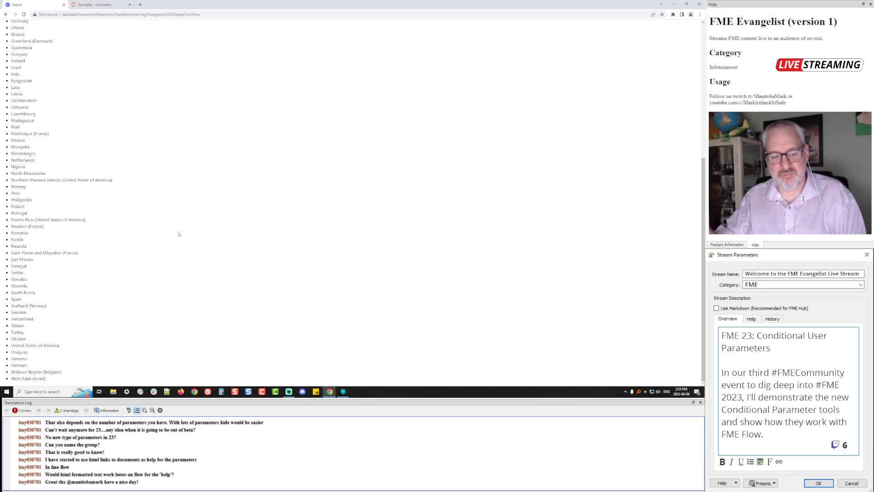
{"action": "left_click", "coordinate": [342, 391]}
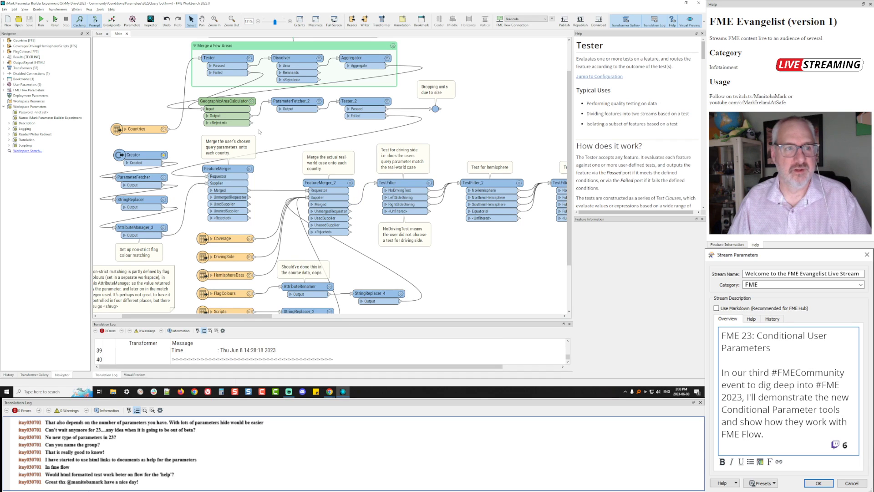